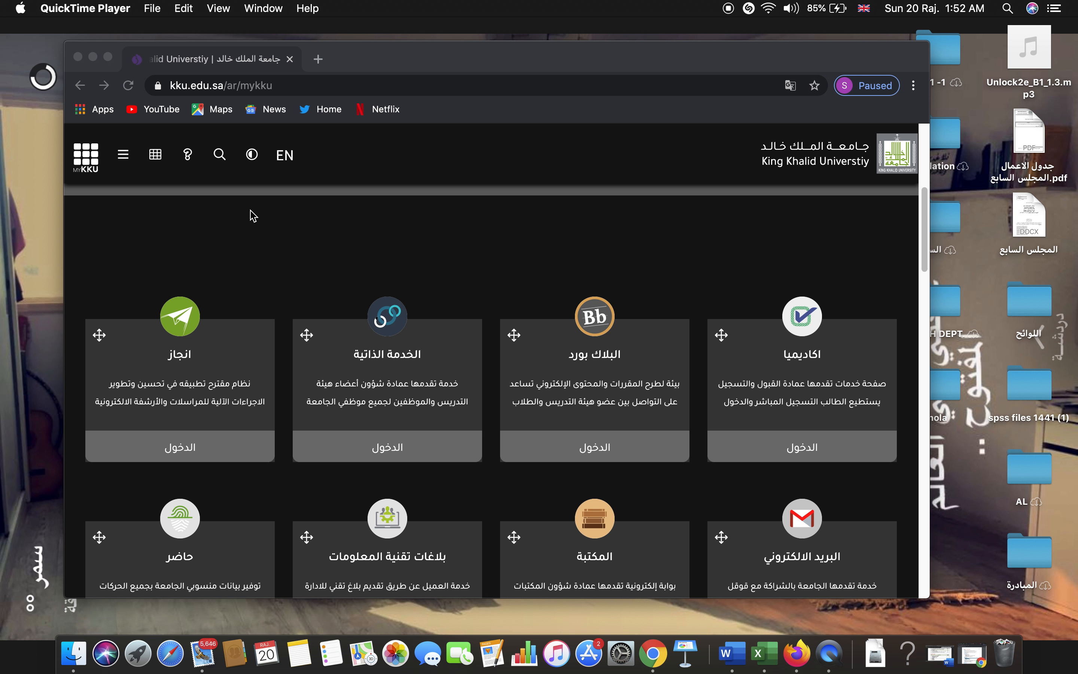
Launch Blackboard from the Blackboard (البلاك بورد) card in the myKKU portal.
click(614, 447)
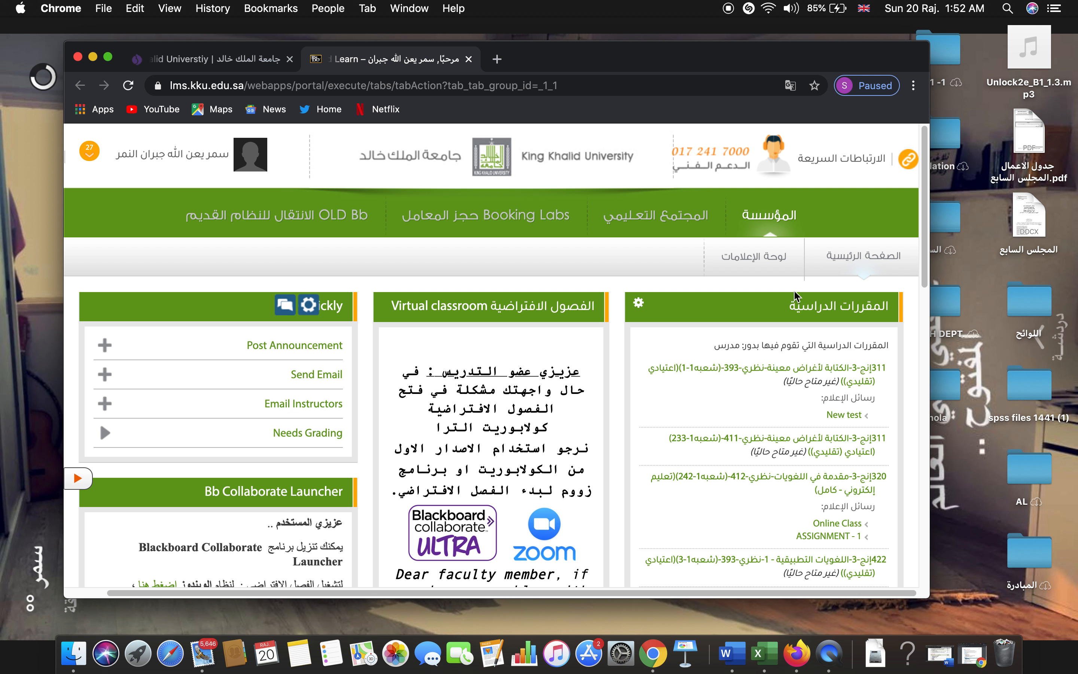
Open the first course and go to Course Tools > Tests, Surveys, and Pools > Pools.
click(859, 370)
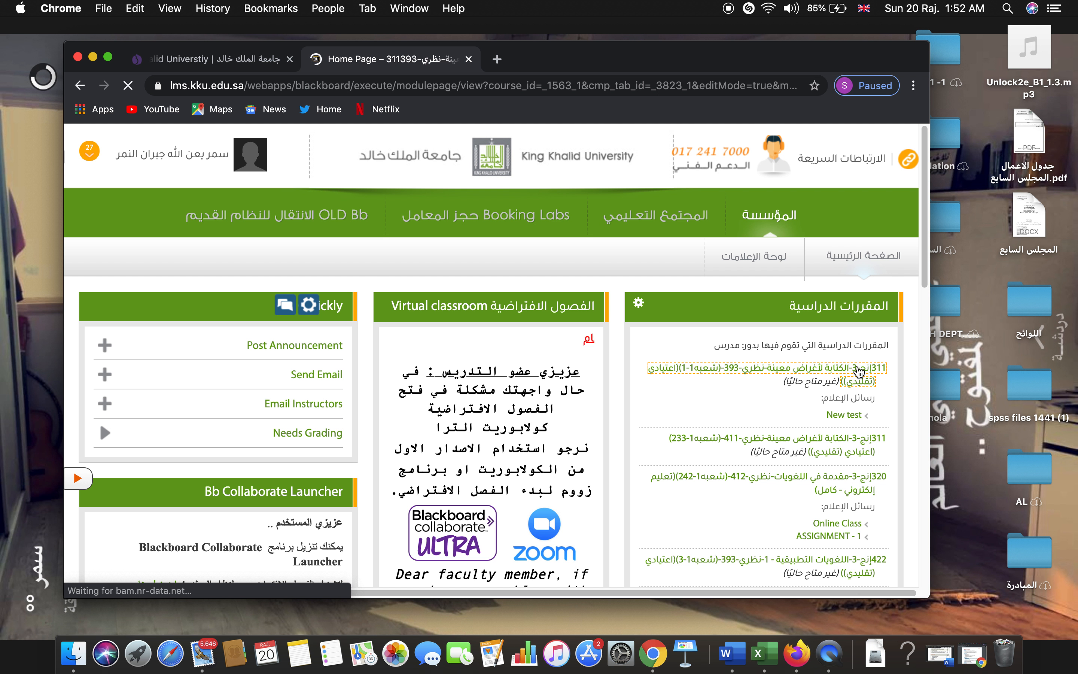
scroll(136, 501, down, 6)
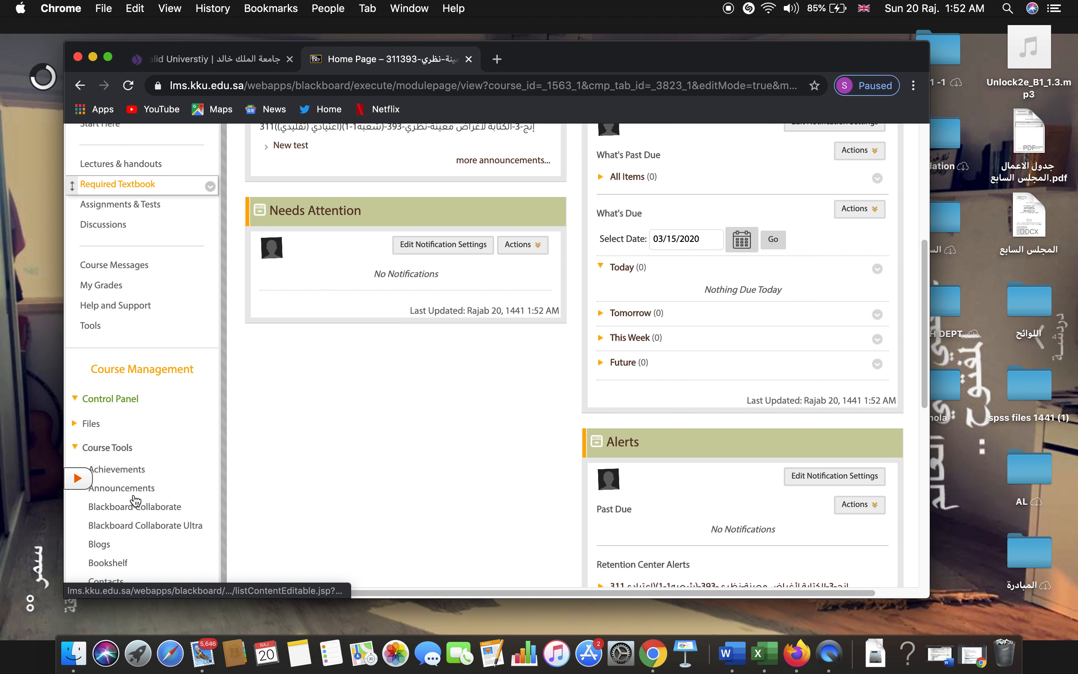
scroll(136, 501, down, 4)
click(101, 279)
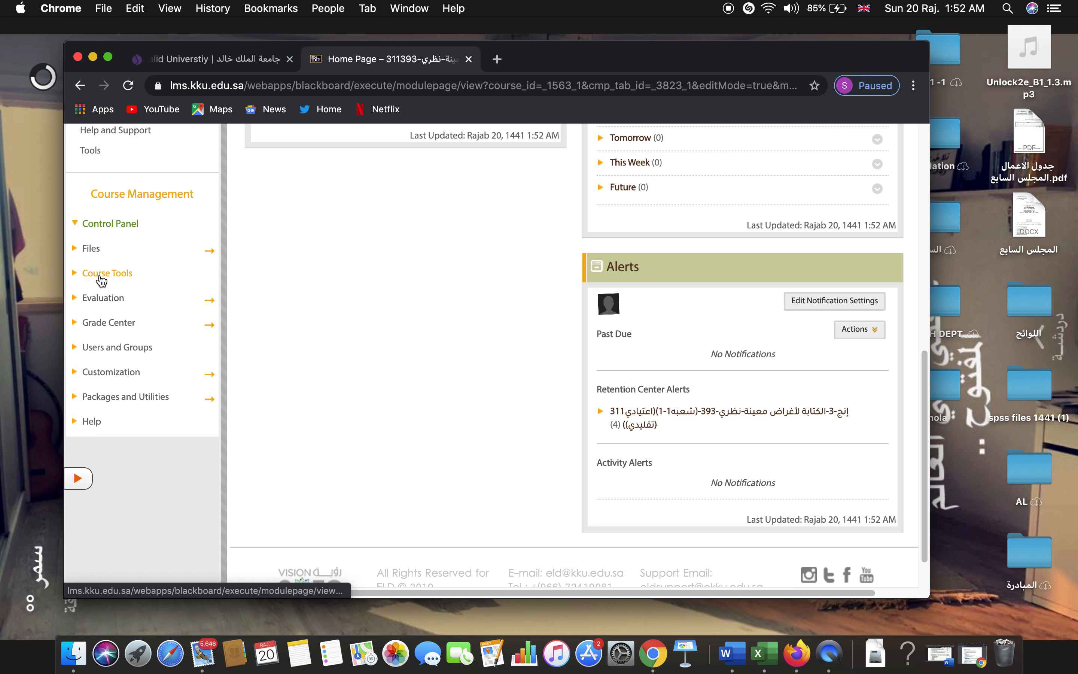
click(114, 282)
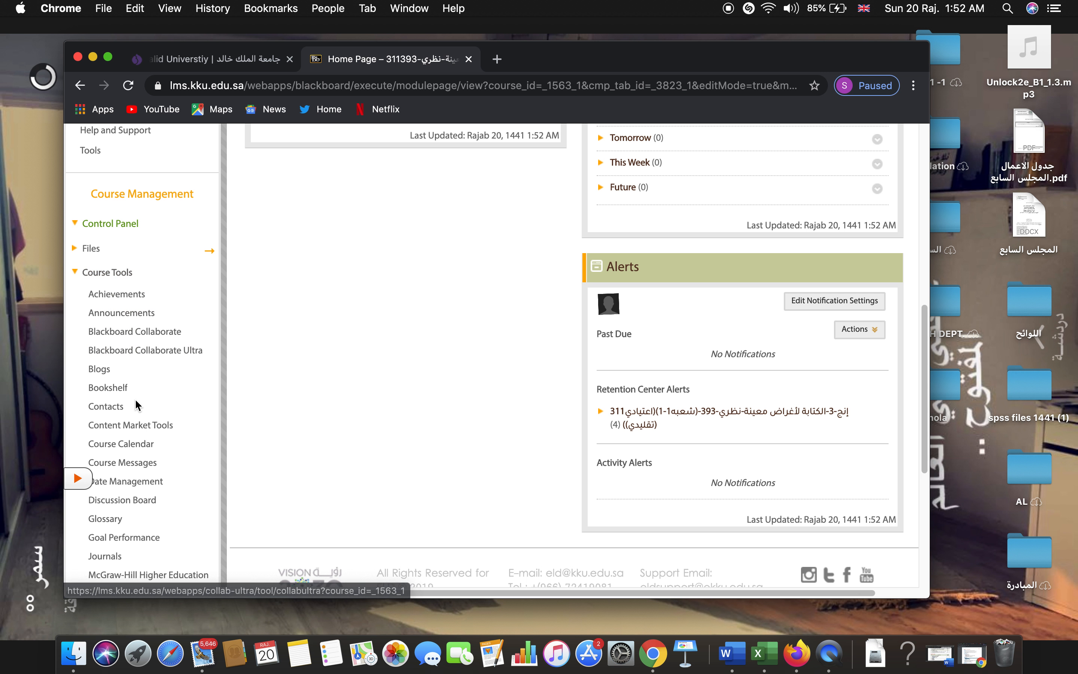
scroll(135, 404, down, 8)
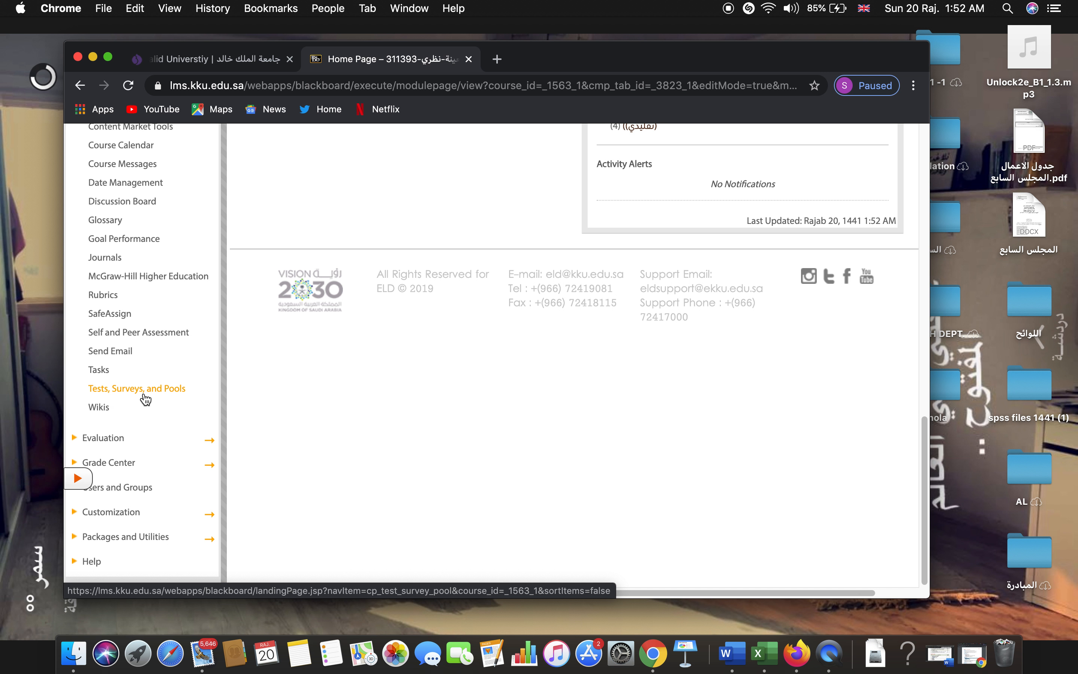
click(145, 400)
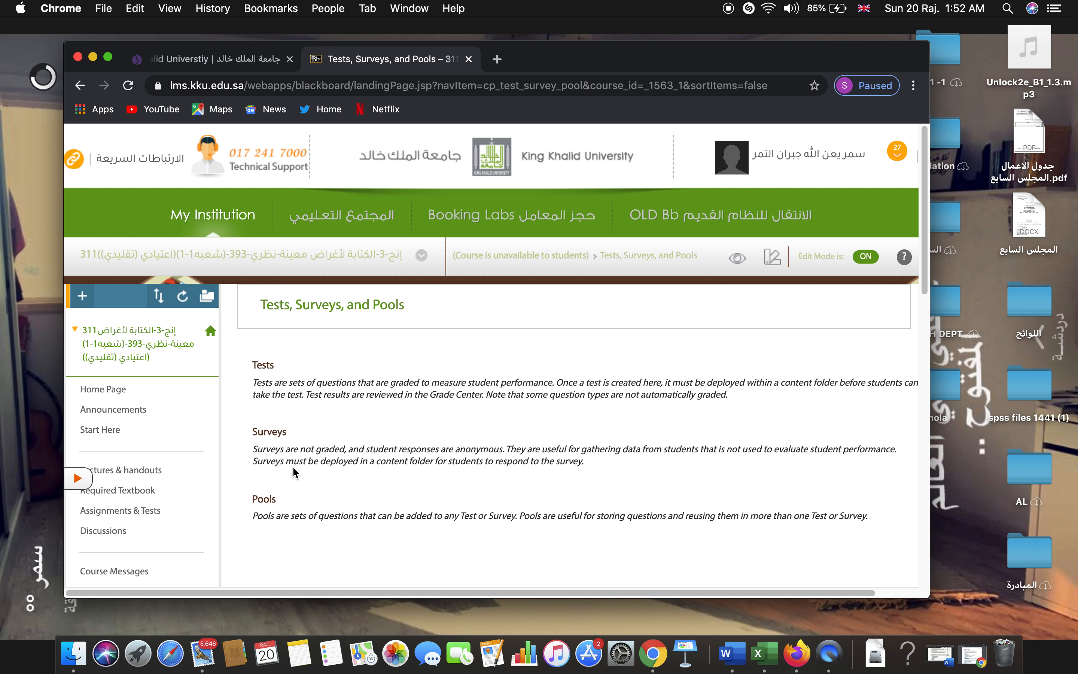
scroll(294, 473, down, 3)
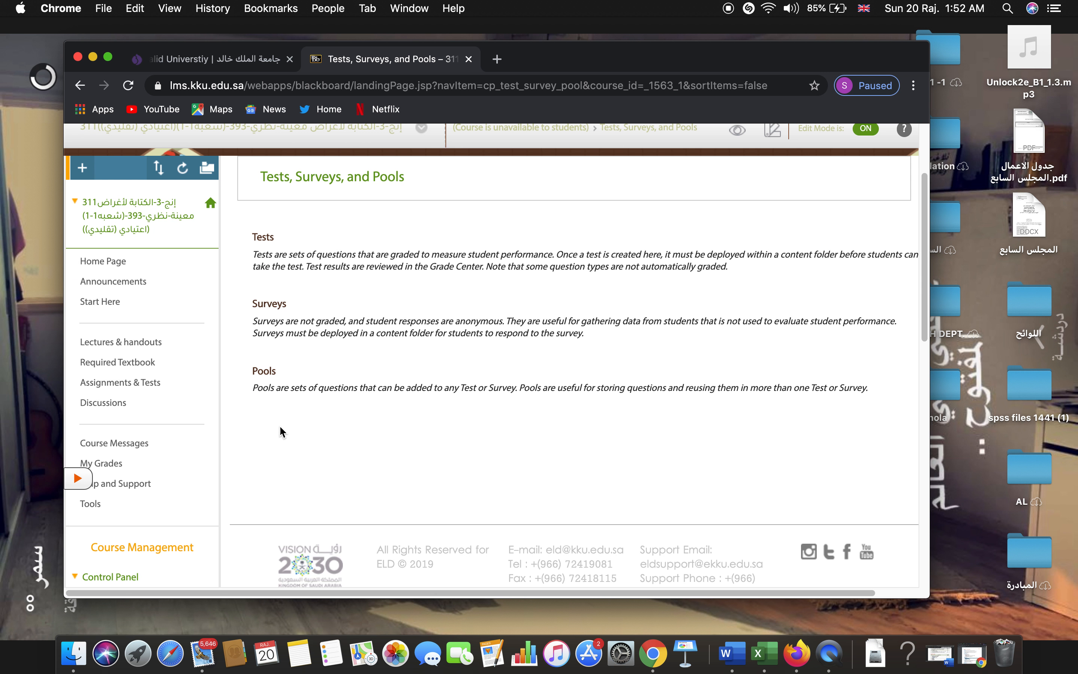
click(266, 376)
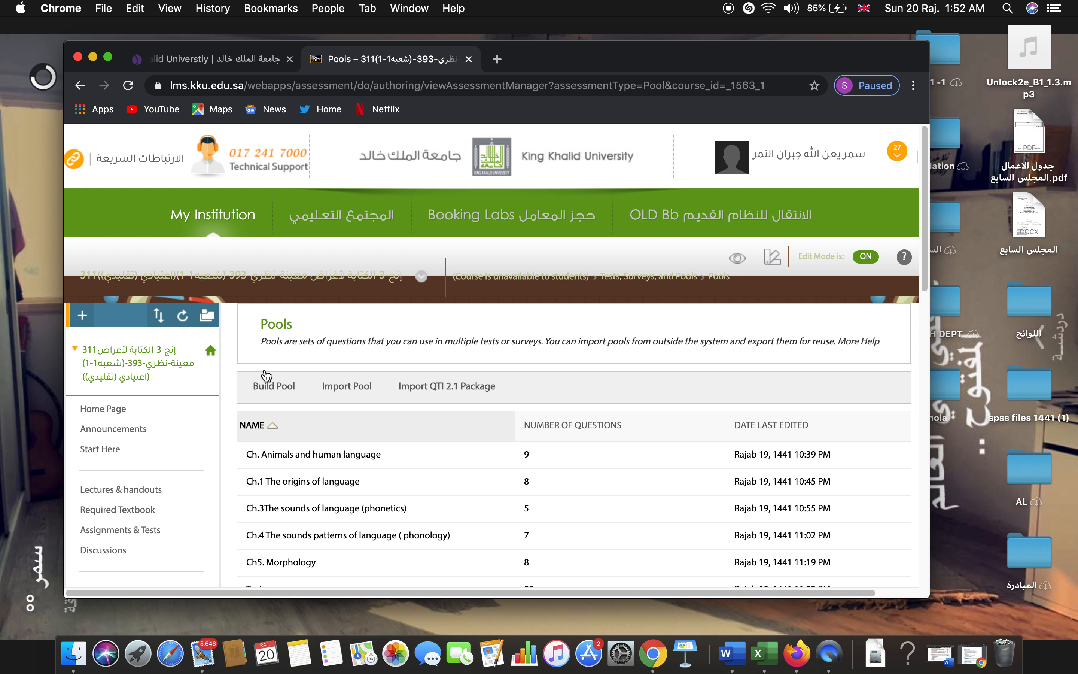
Make Chrome full screen so all six question pools are visible.
click(108, 57)
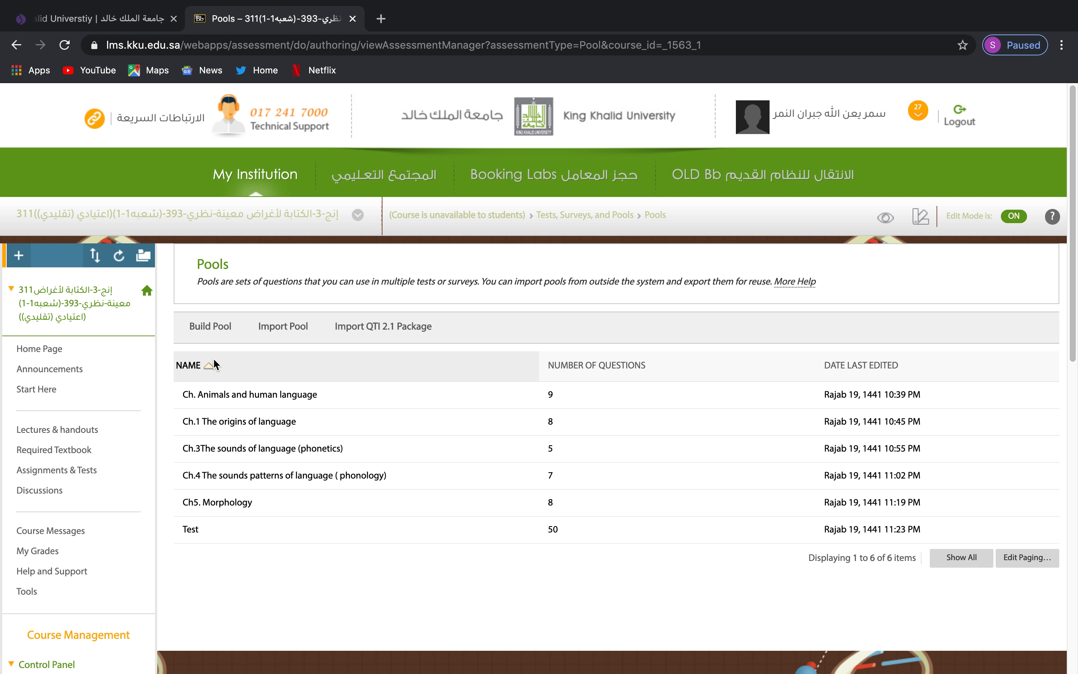
Build a new question pool named 'test 2' and submit it.
click(224, 340)
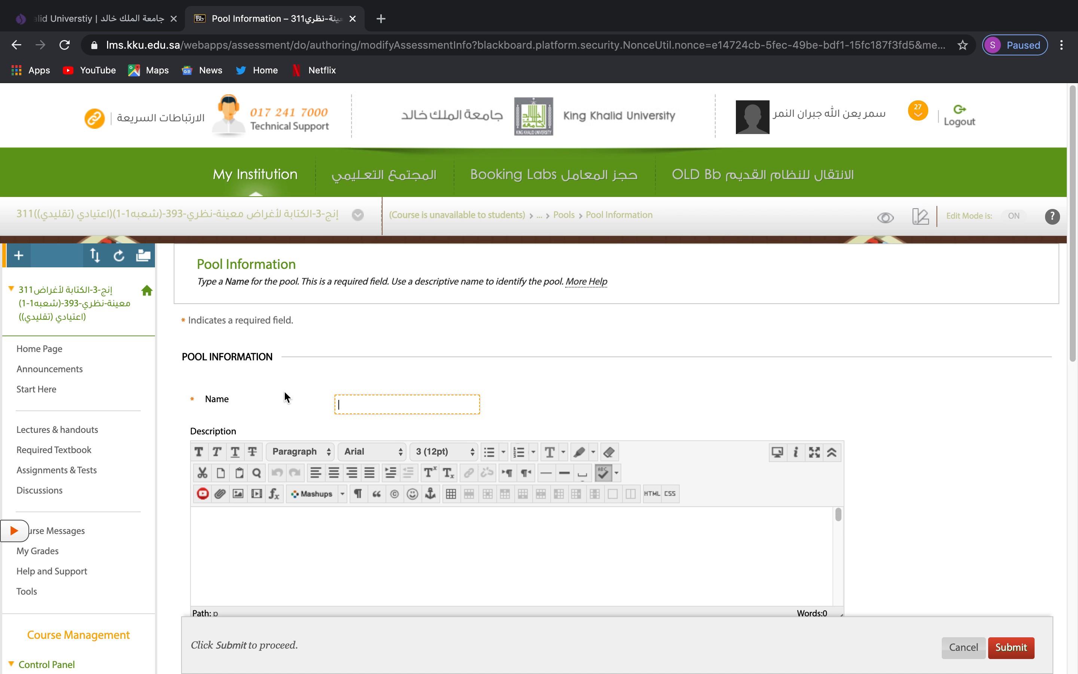
text(test 2)
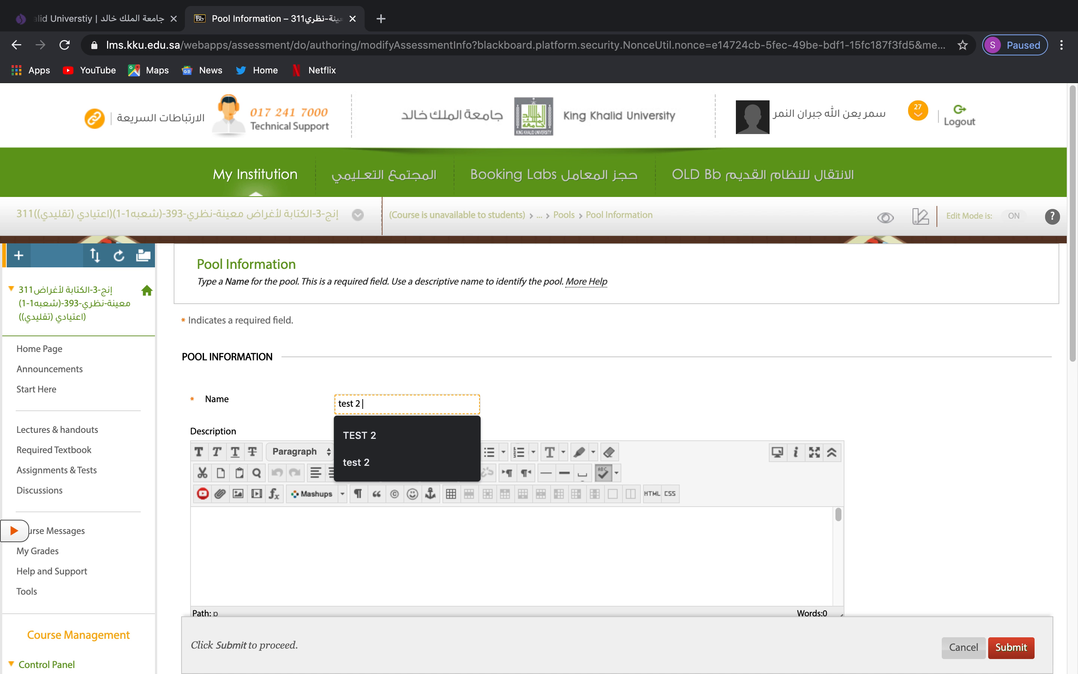
scroll(489, 344, down, 4)
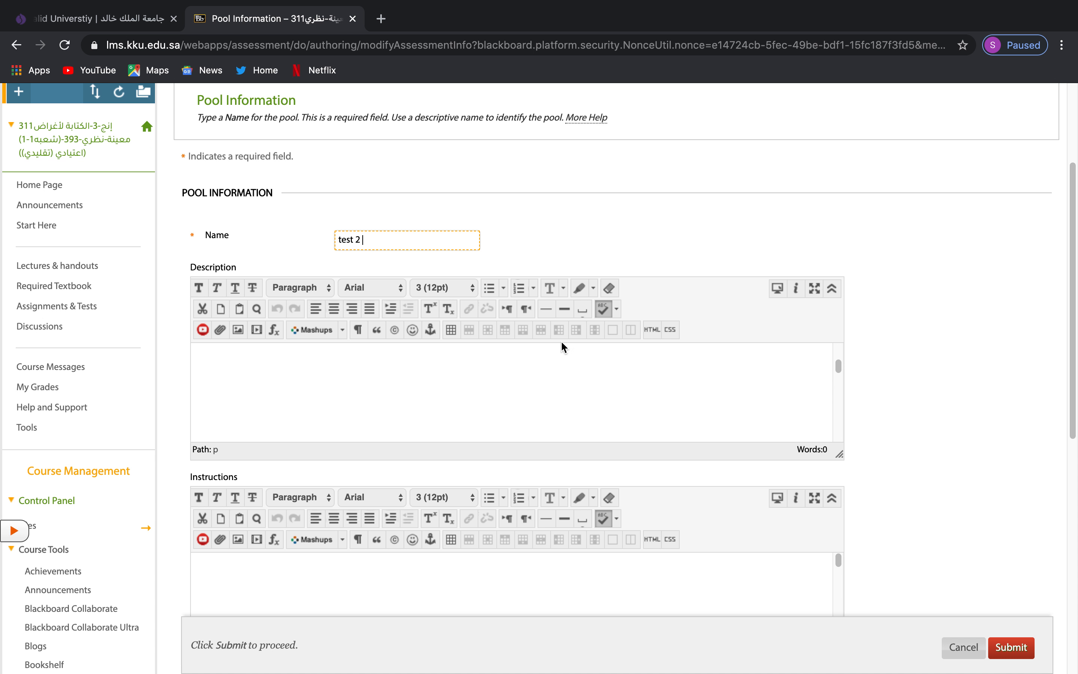
scroll(913, 383, down, 4)
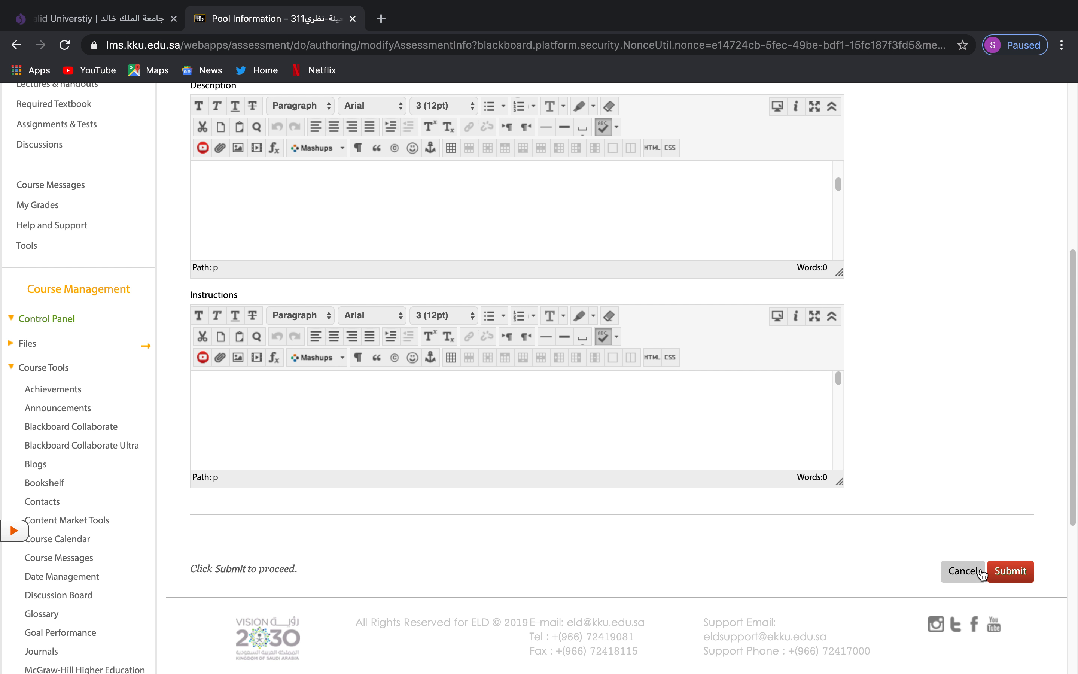
click(1022, 574)
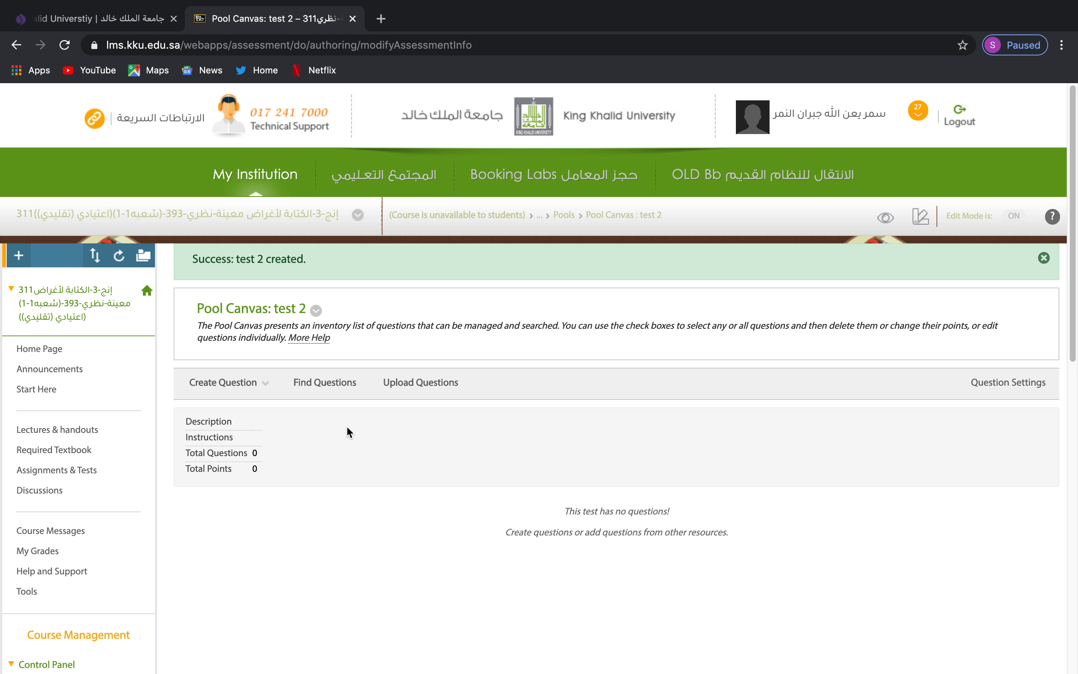
Choose Multiple Choice from the Create Question menu in the test 2 pool.
click(267, 386)
click(263, 379)
click(263, 382)
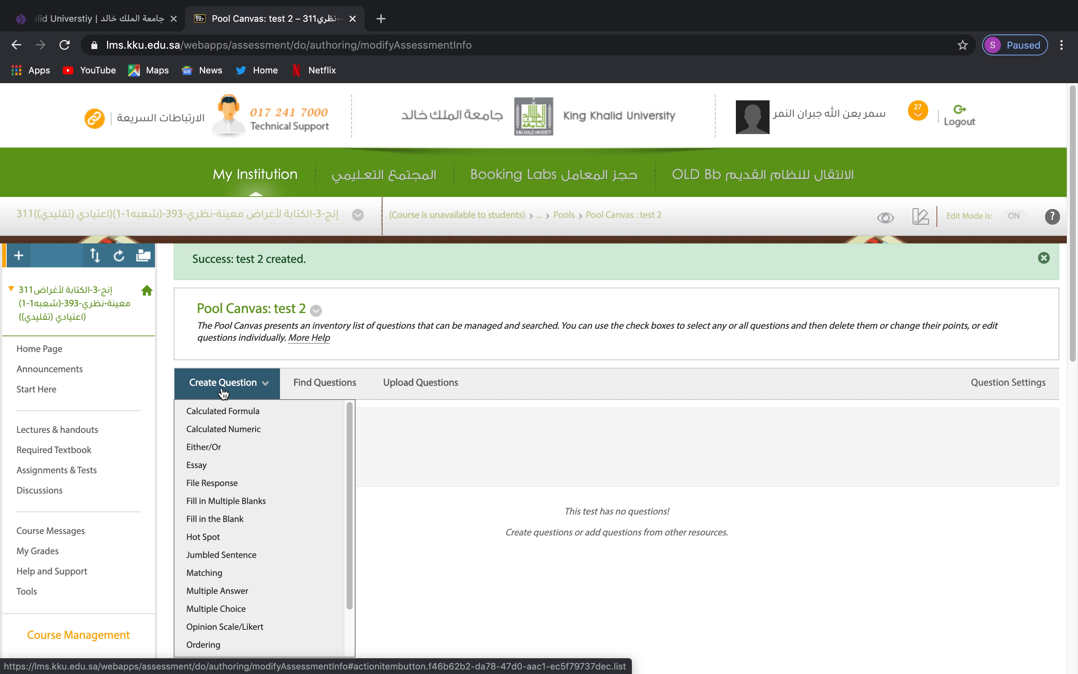
scroll(221, 500, down, 2)
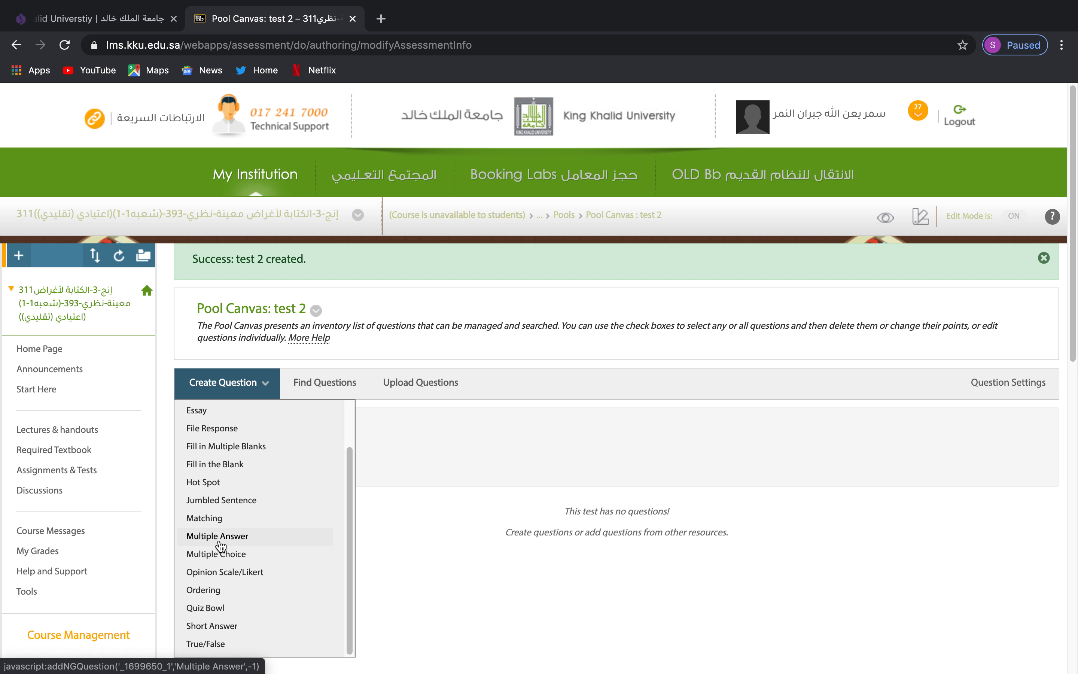
click(207, 643)
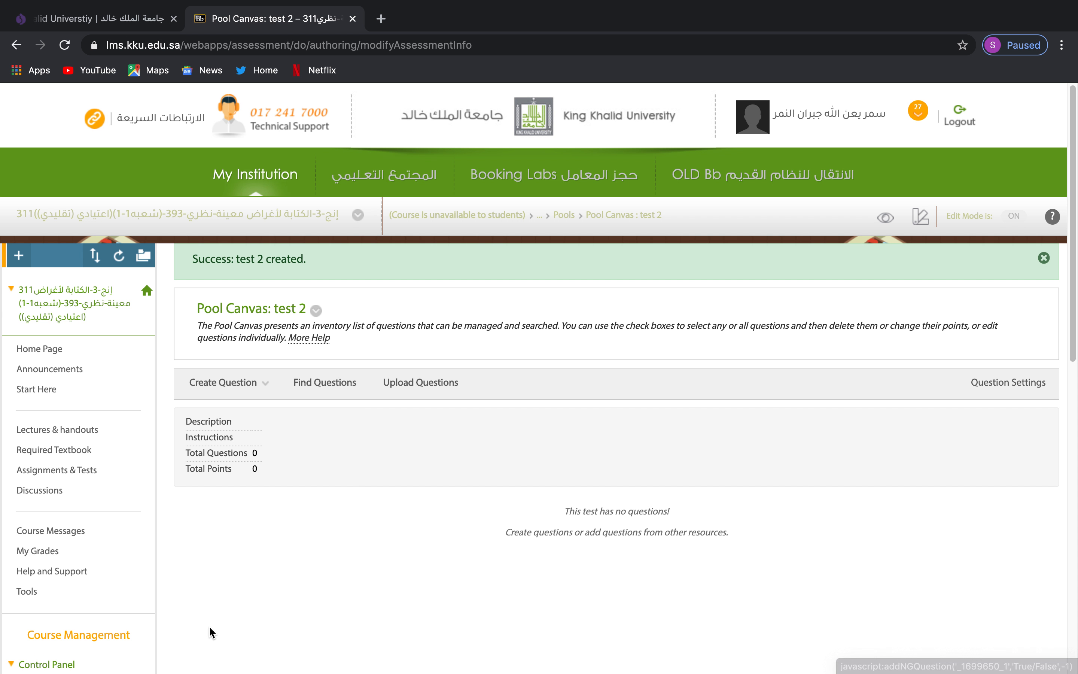
mouse_move(229, 394)
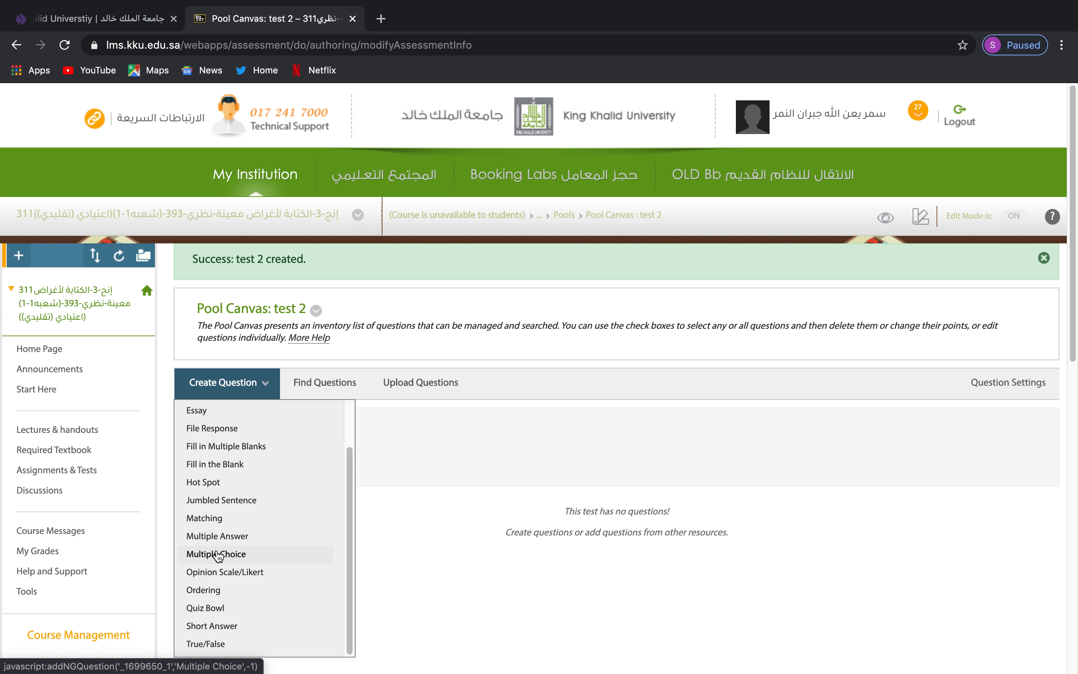
click(222, 561)
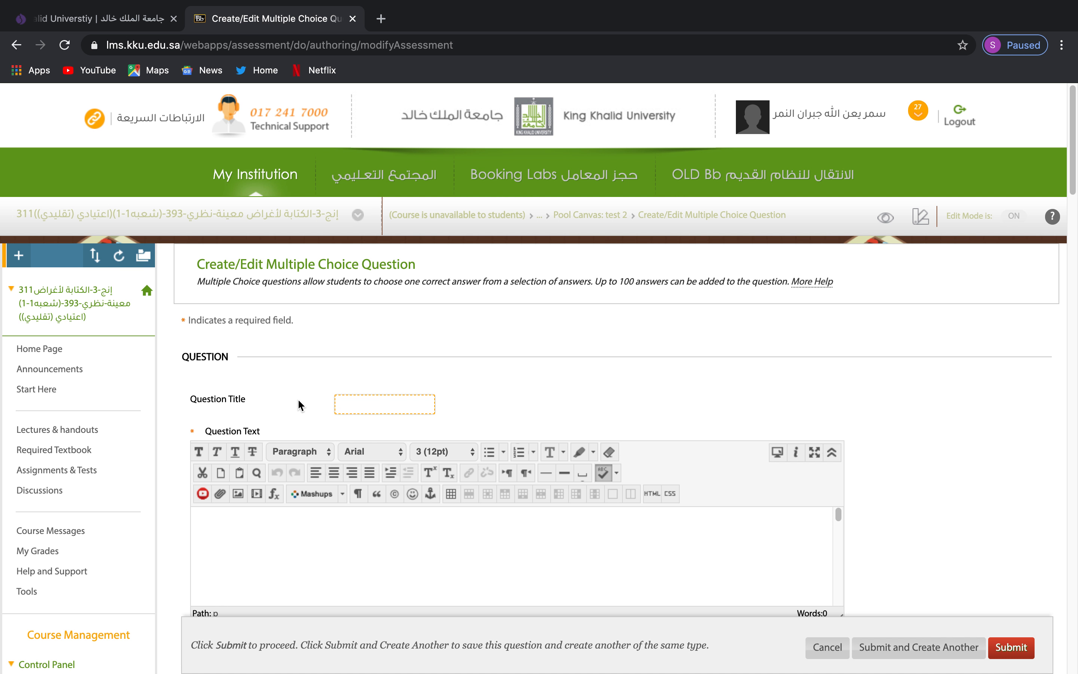
Enter the question text '................... is the study of sounds.'.
scroll(297, 398, down, 5)
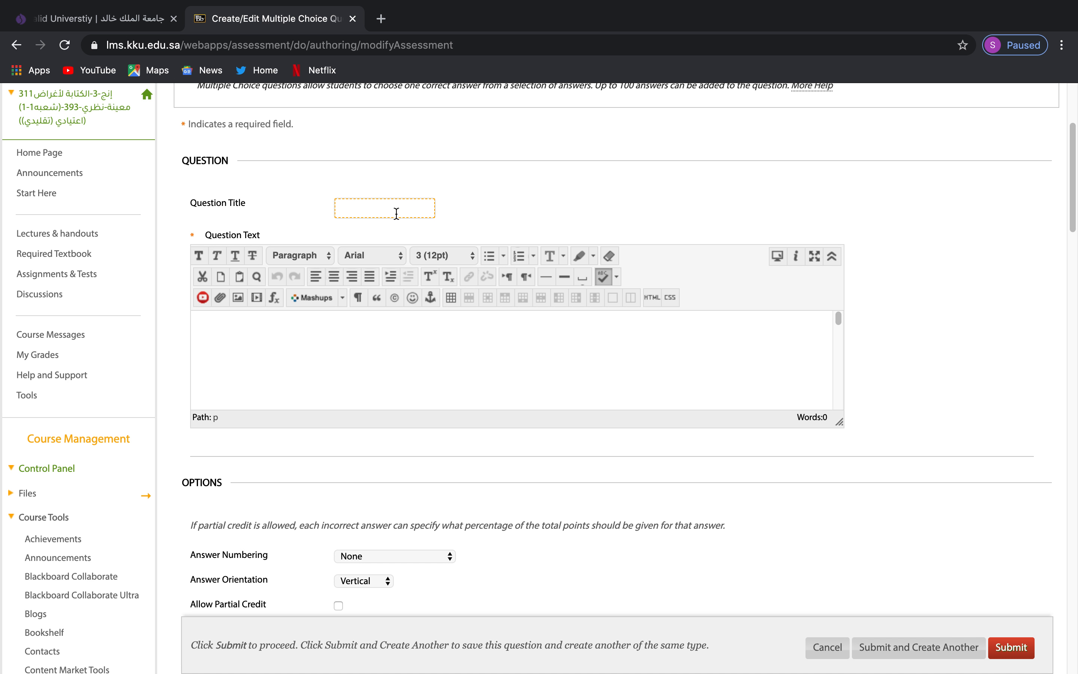
click(257, 349)
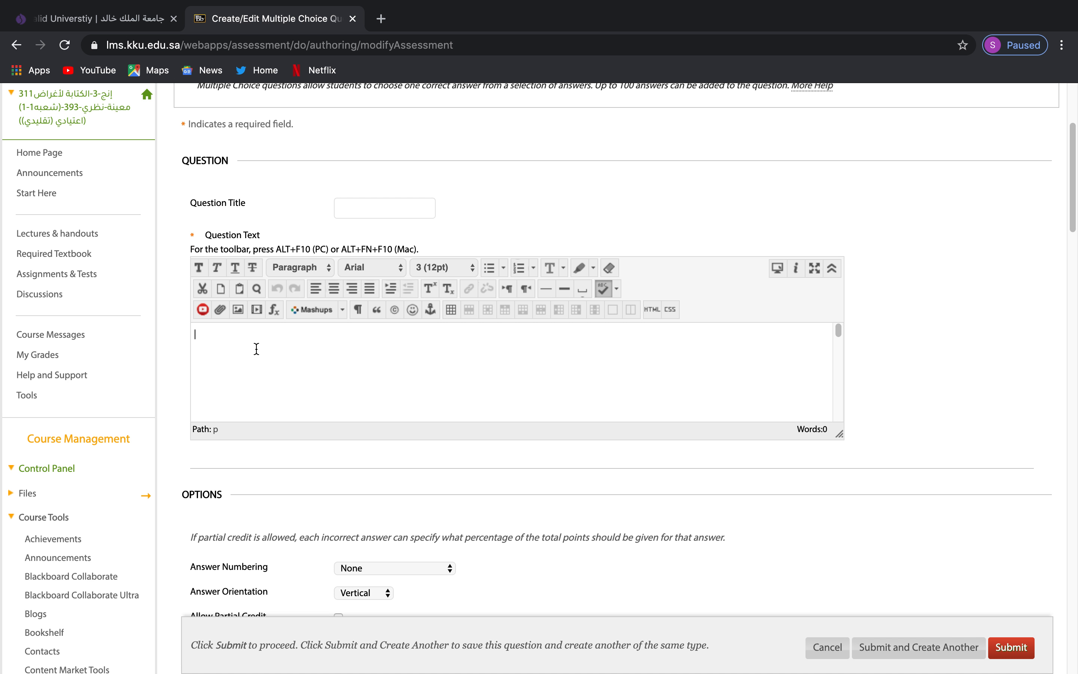
text(................... is the study of sounds.)
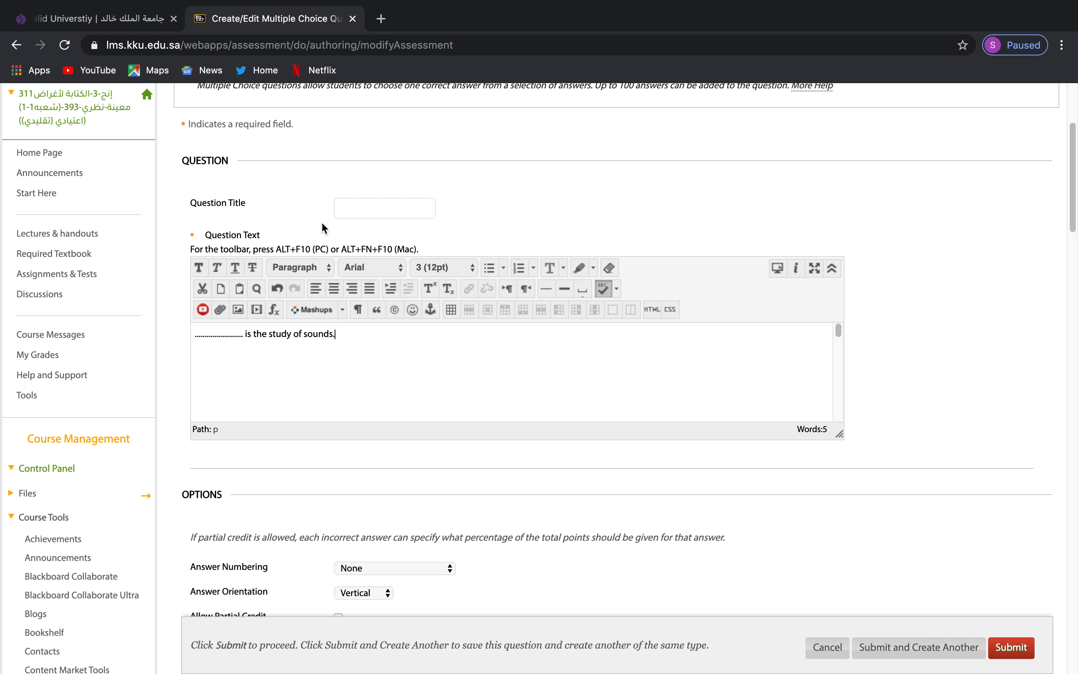
scroll(275, 204, down, 5)
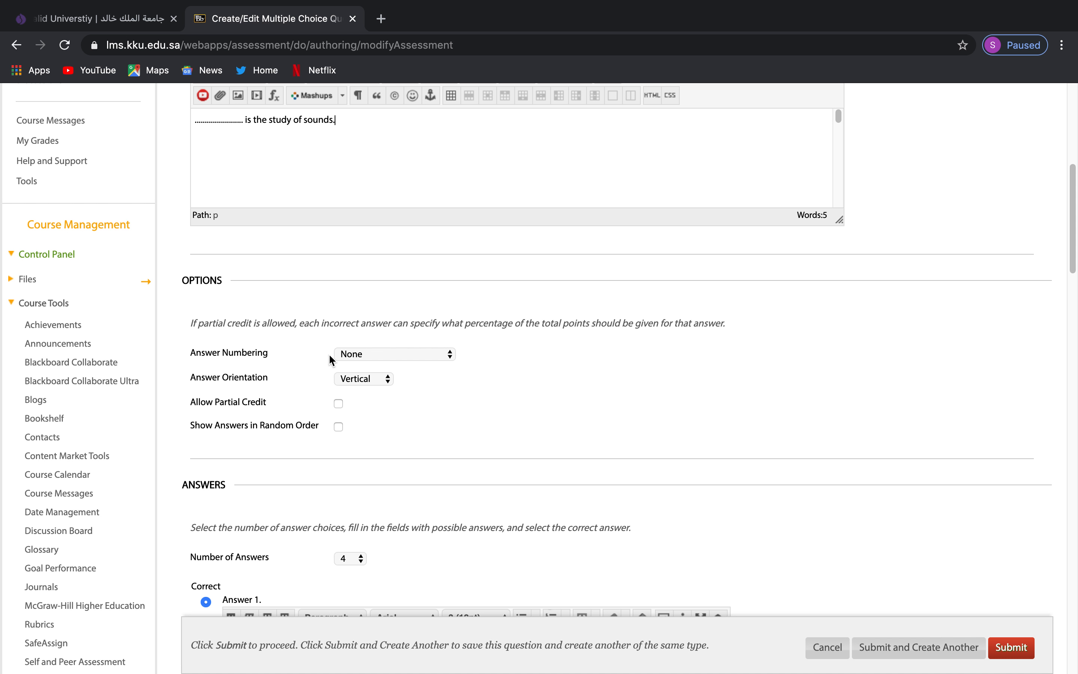
Keep answer numbering as None and show answers in random order.
click(339, 355)
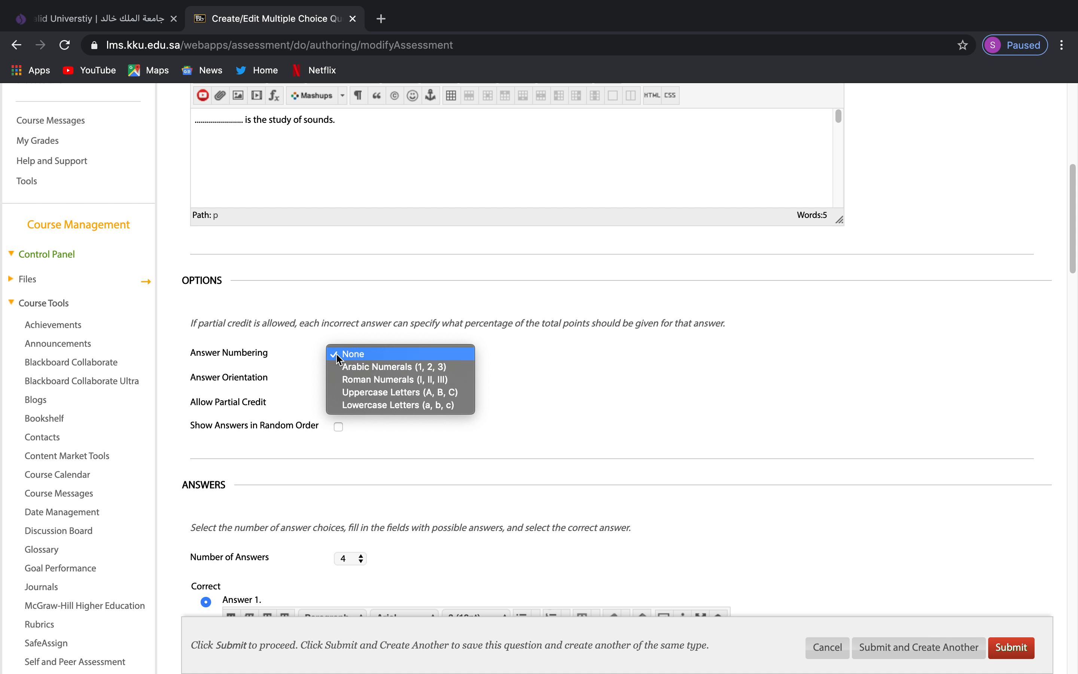
click(313, 352)
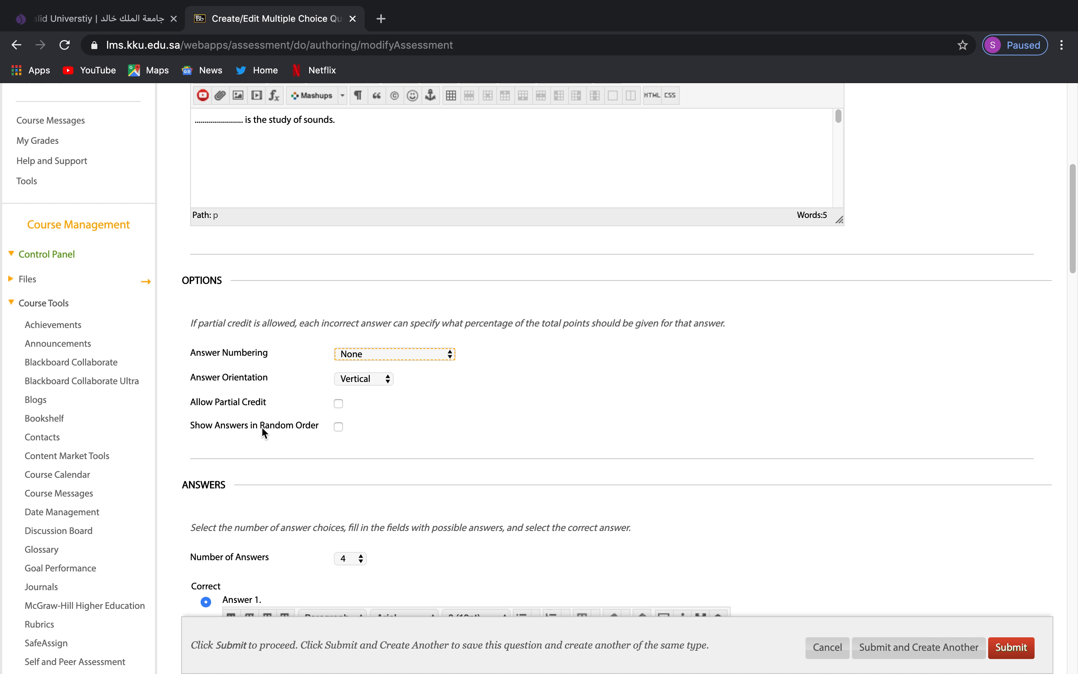
click(338, 428)
scroll(455, 422, down, 5)
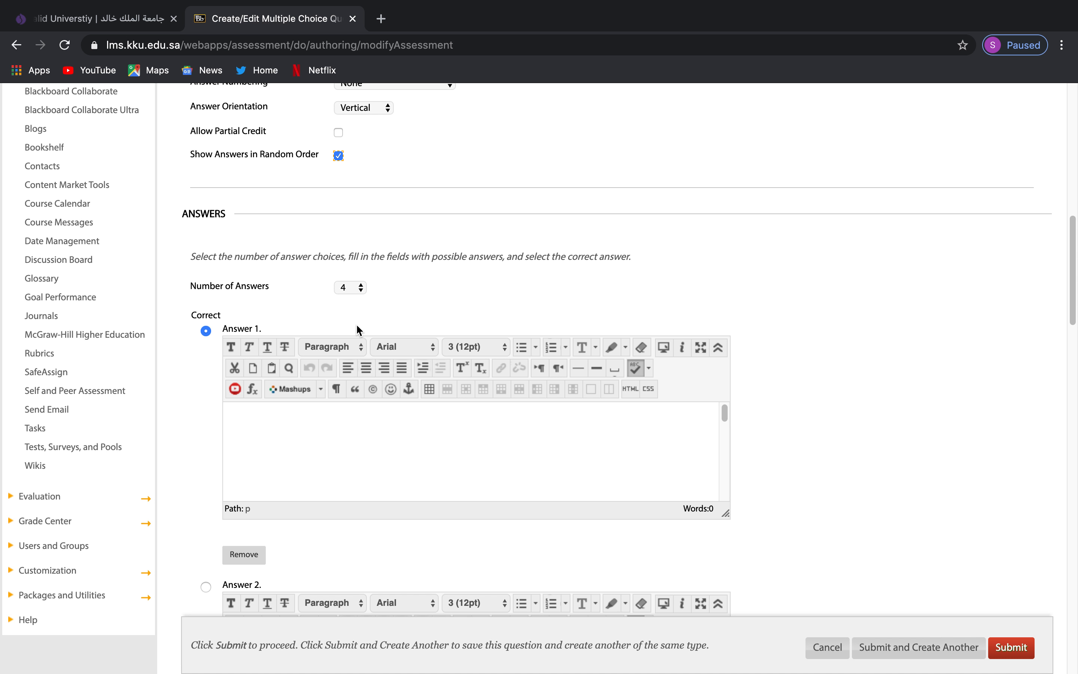
Reduce the question to three answer choices by removing the fourth answer.
click(361, 288)
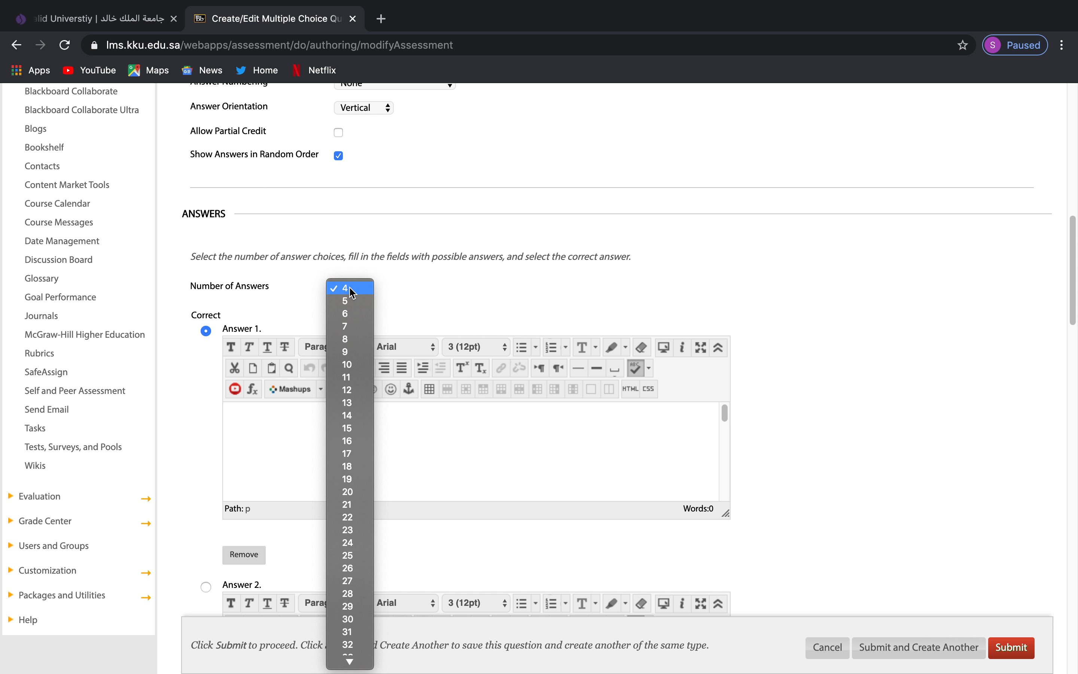
click(392, 296)
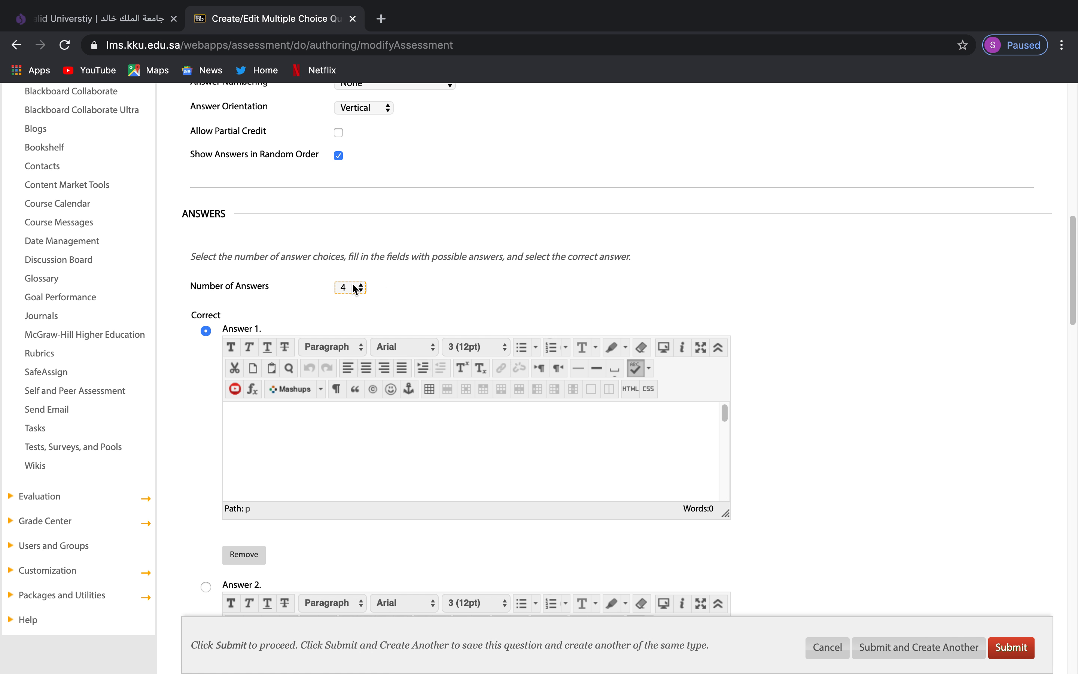
scroll(416, 314, down, 10)
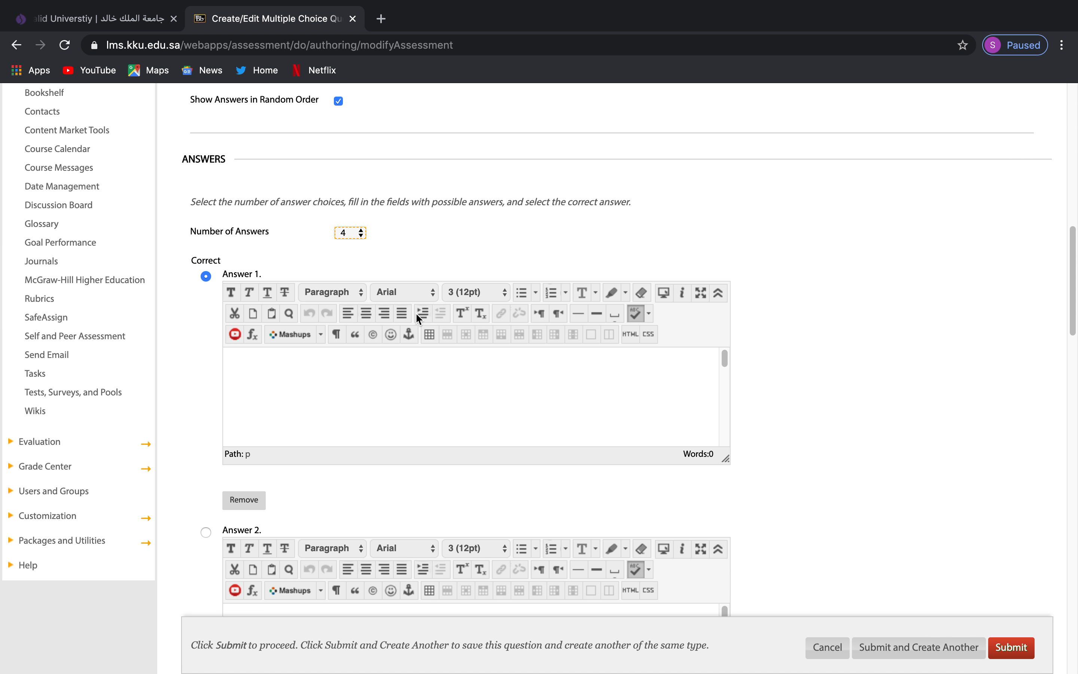
scroll(781, 399, down, 10)
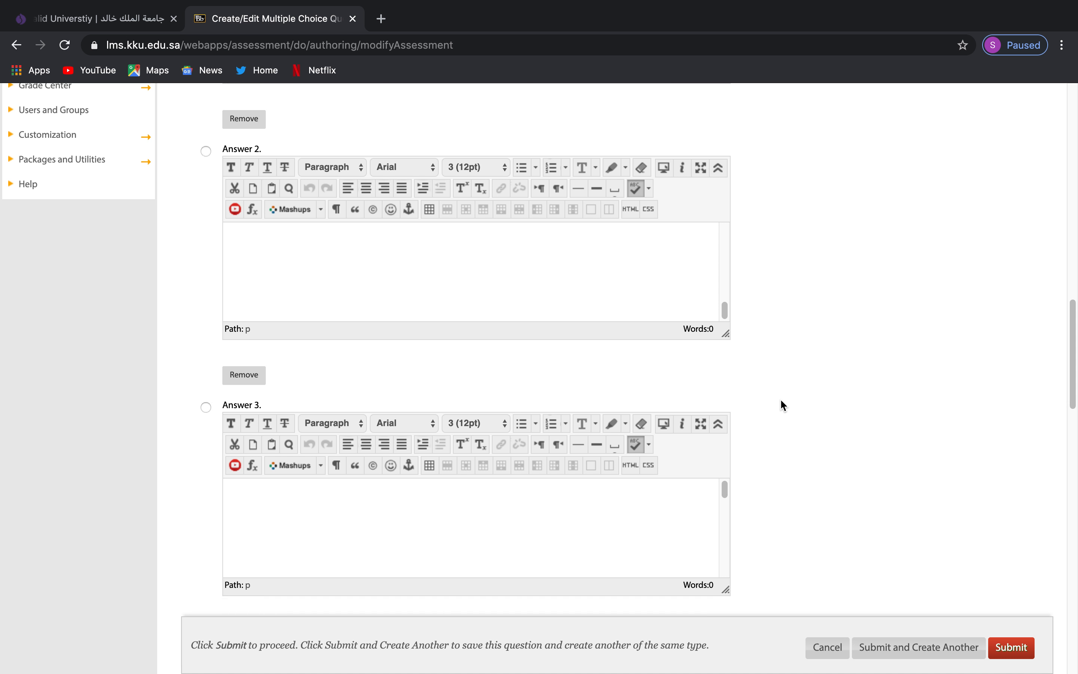
click(266, 456)
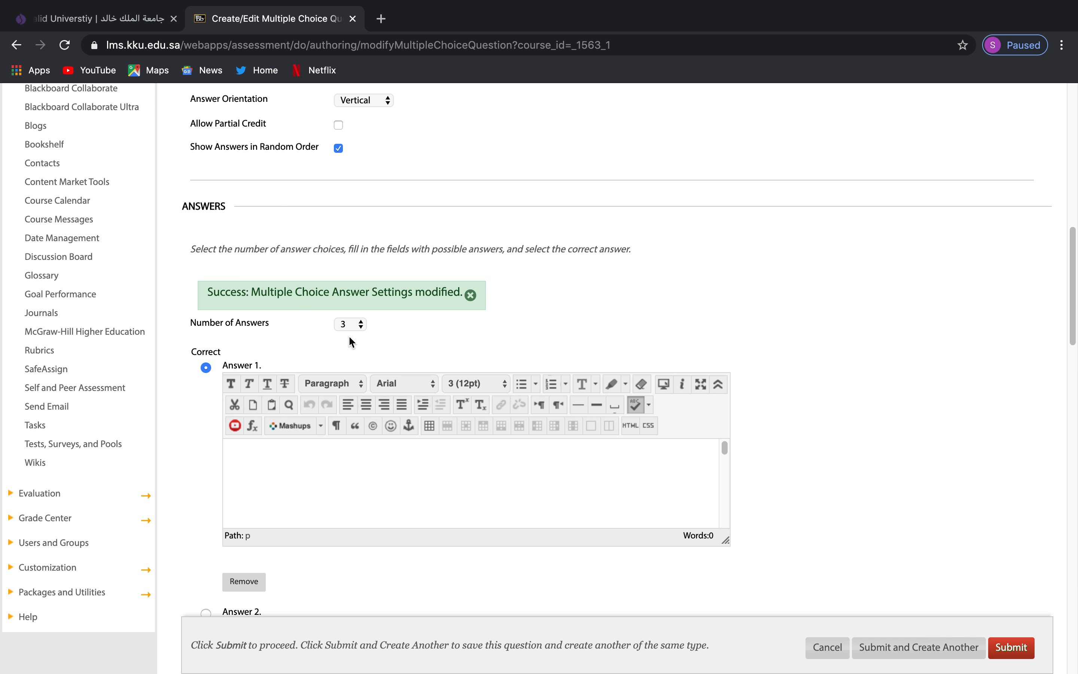
Fill answers 1–3 with phonetics, syntax and phonology.
scroll(256, 339, down, 1)
click(256, 358)
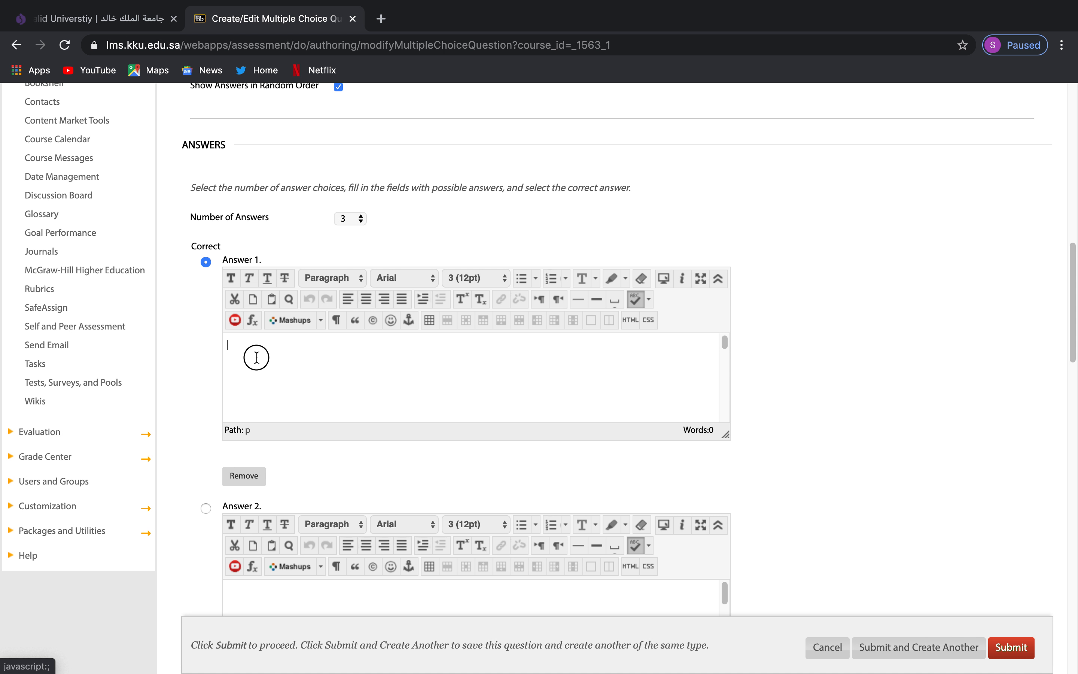
text(honetics)
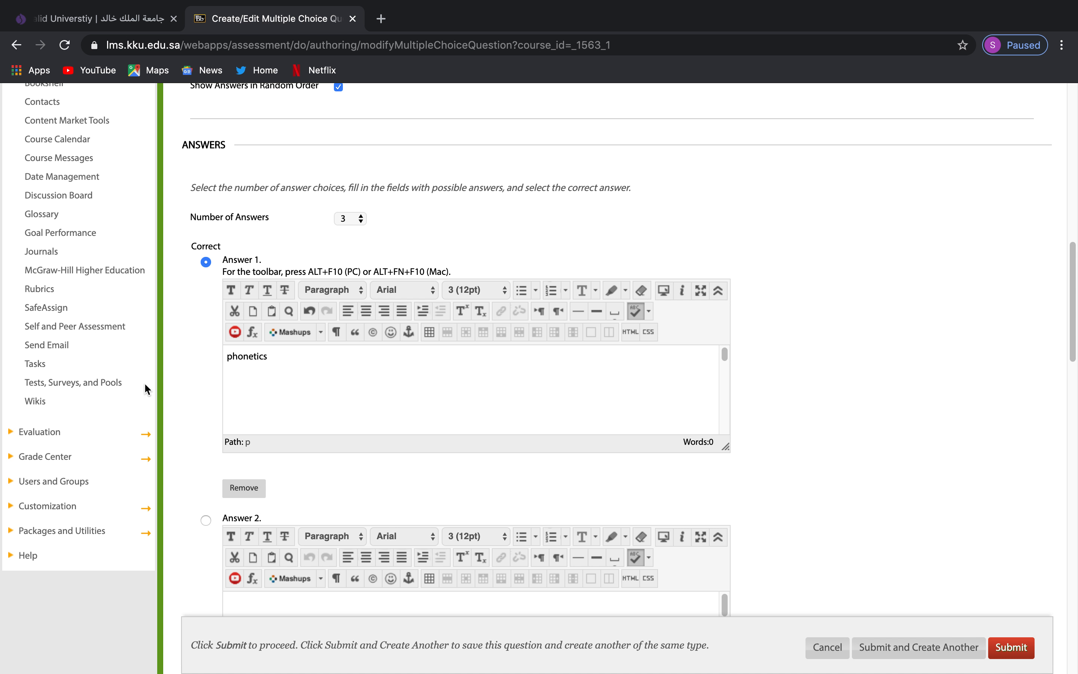
scroll(147, 390, down, 5)
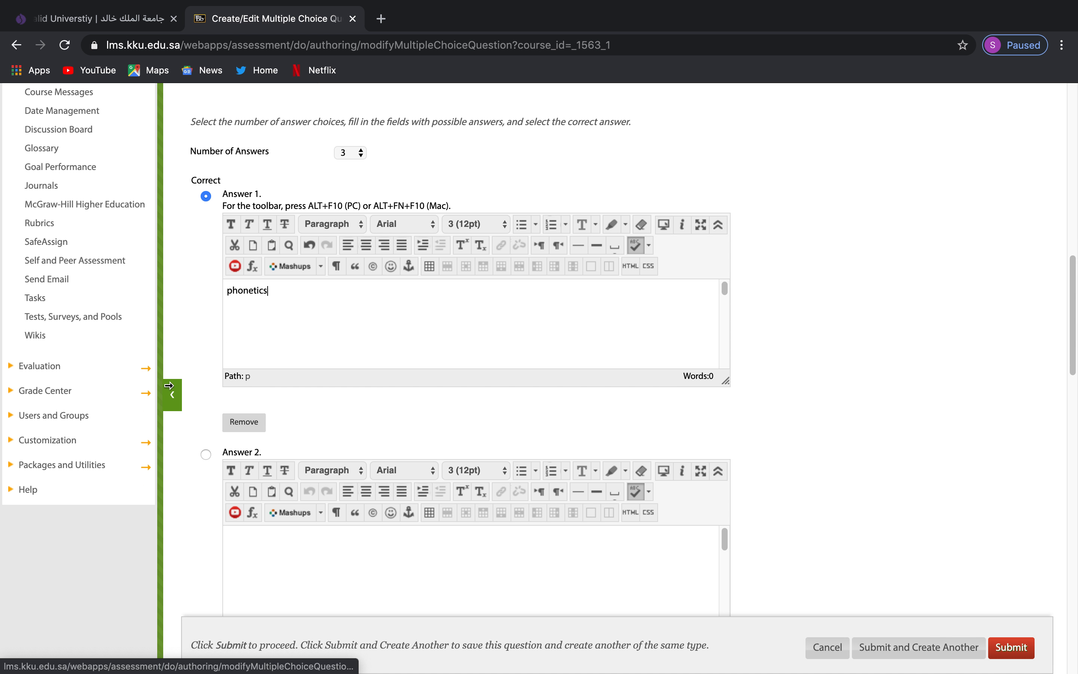
click(312, 386)
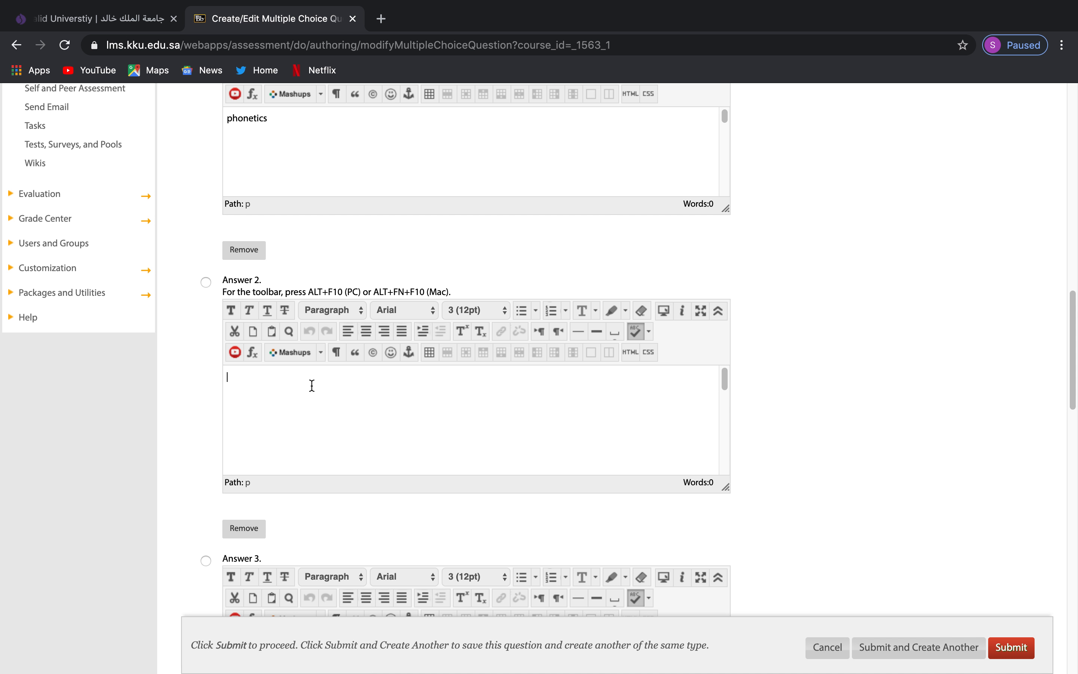
text(syntax)
scroll(194, 373, down, 4)
click(277, 448)
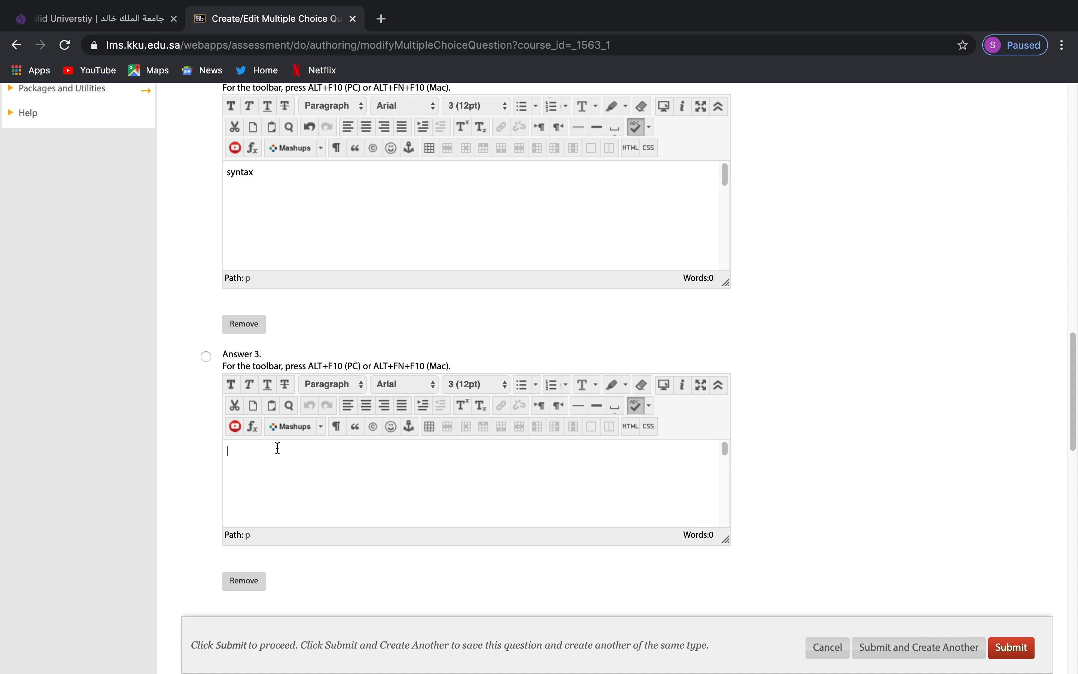
text(phonology)
scroll(323, 334, up, 8)
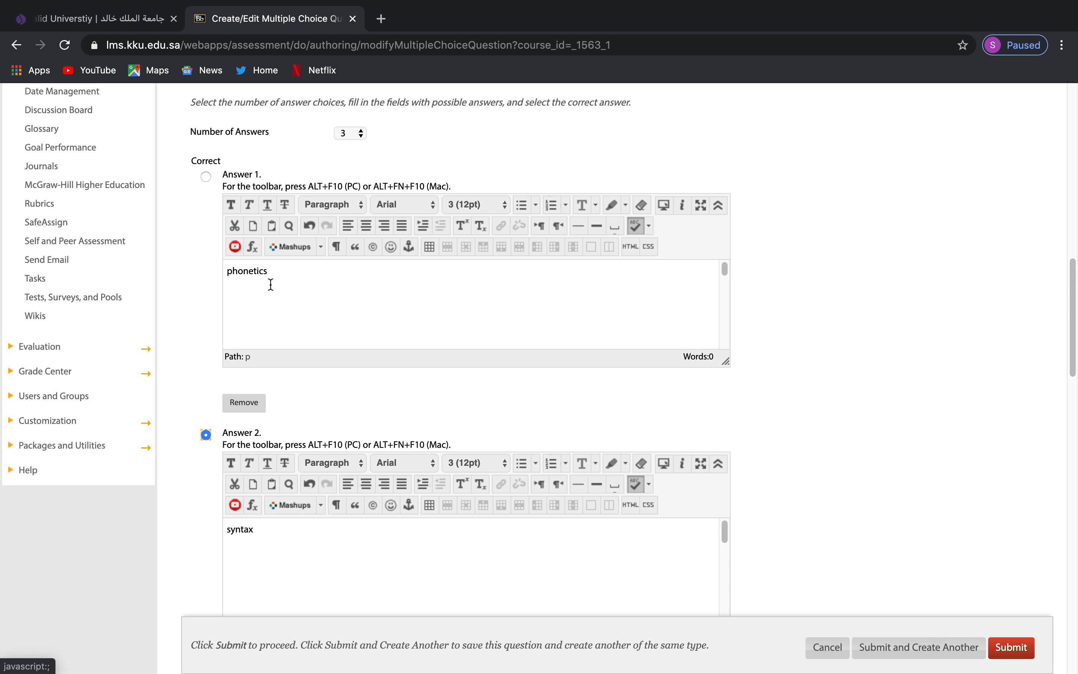
Mark phonetics as the correct answer and submit the question.
click(206, 176)
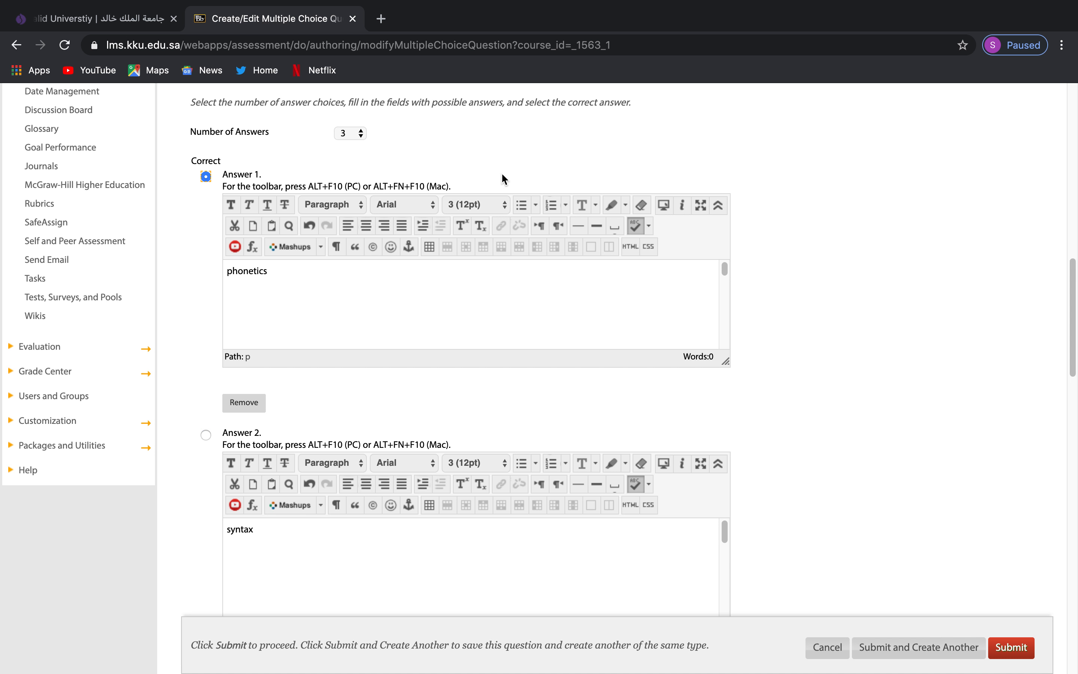
scroll(868, 436, down, 15)
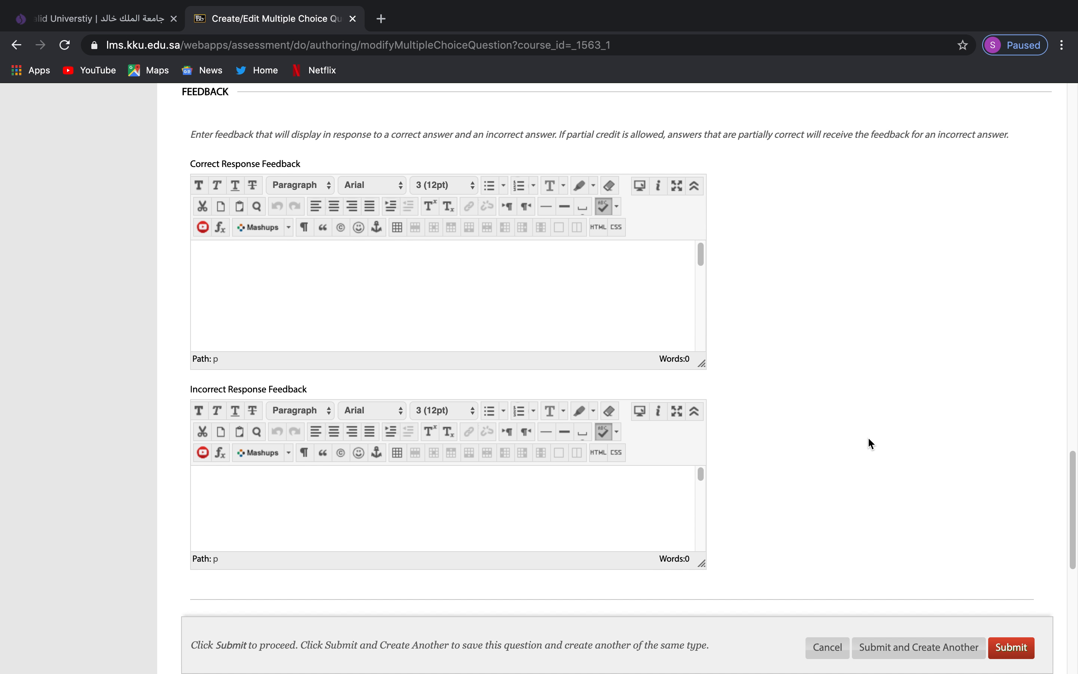
scroll(822, 374, up, 2)
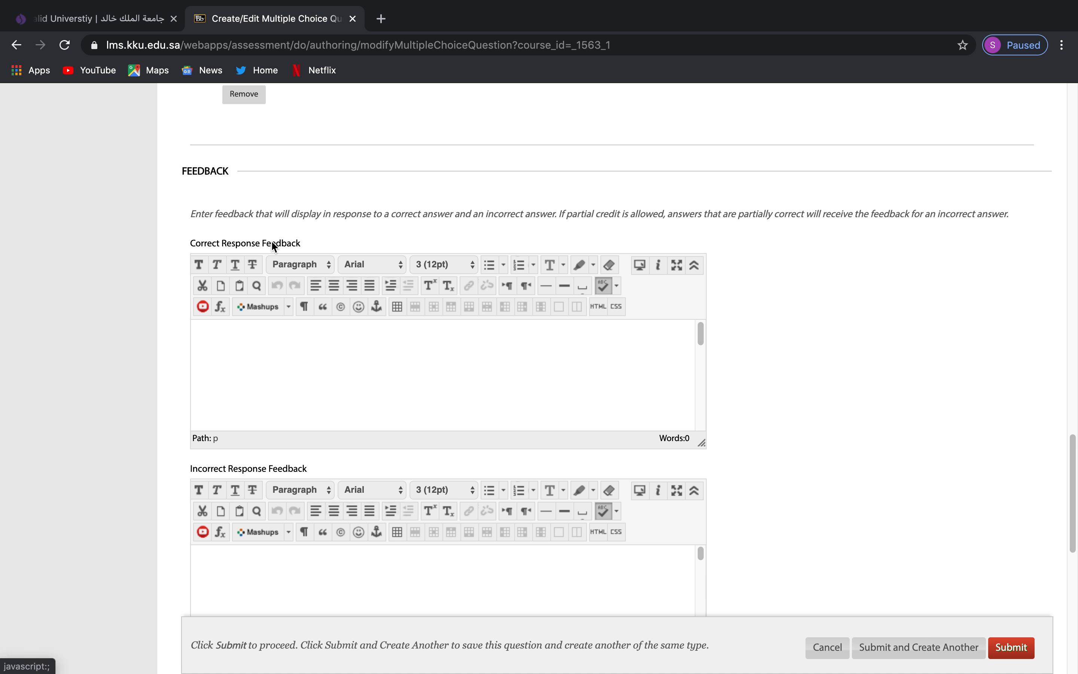
scroll(288, 407, down, 3)
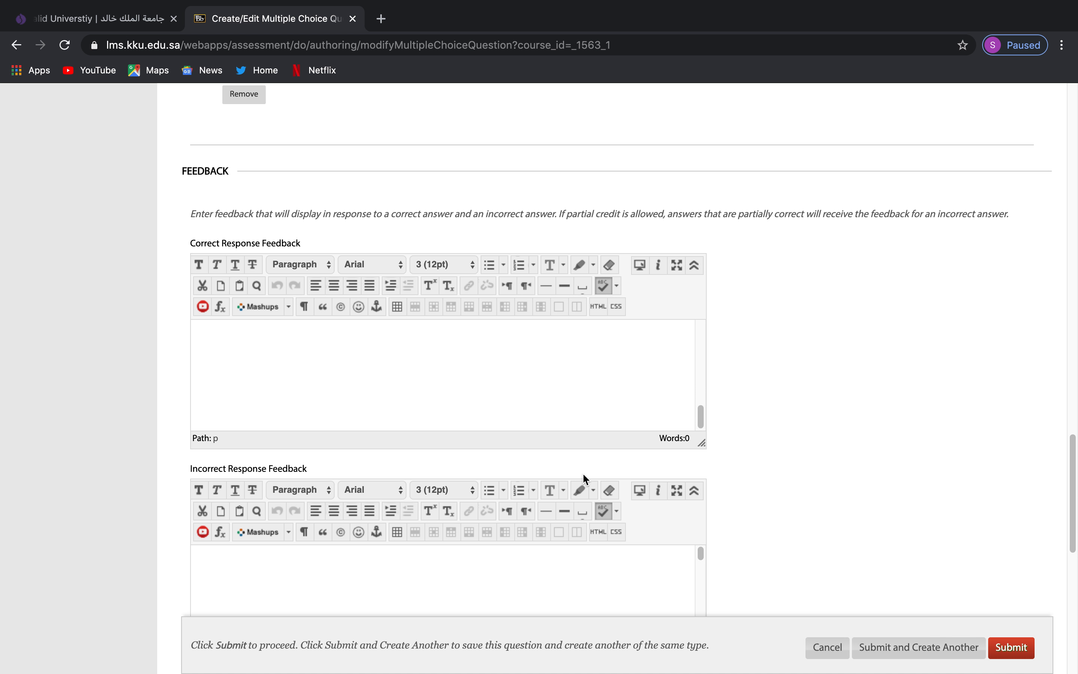
scroll(778, 420, down, 12)
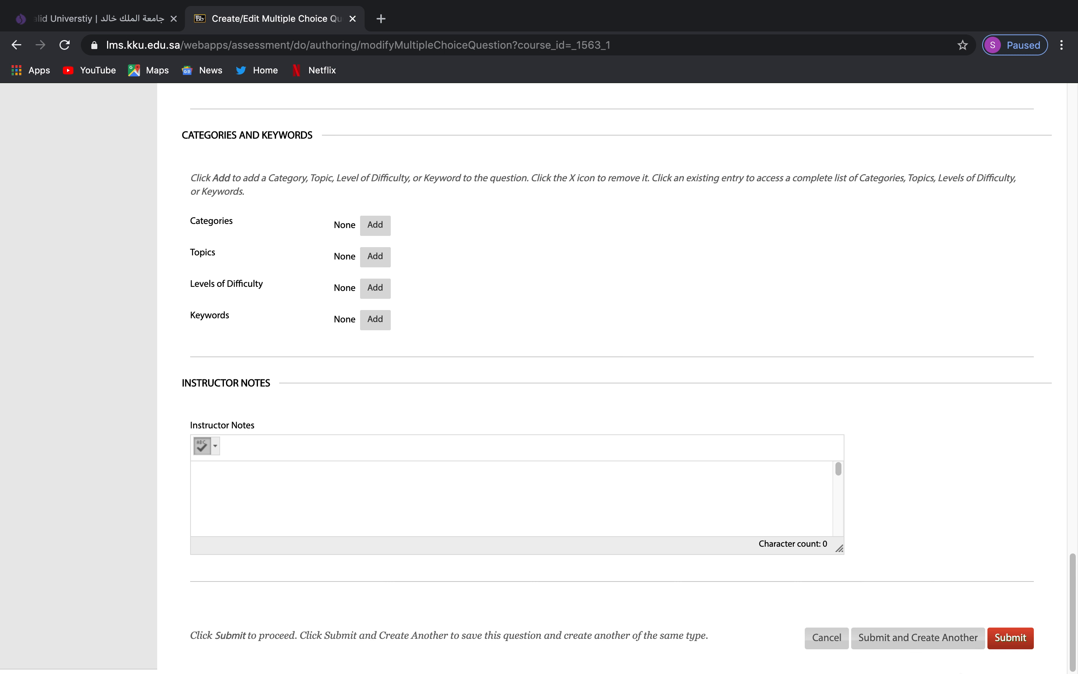
mouse_move(972, 665)
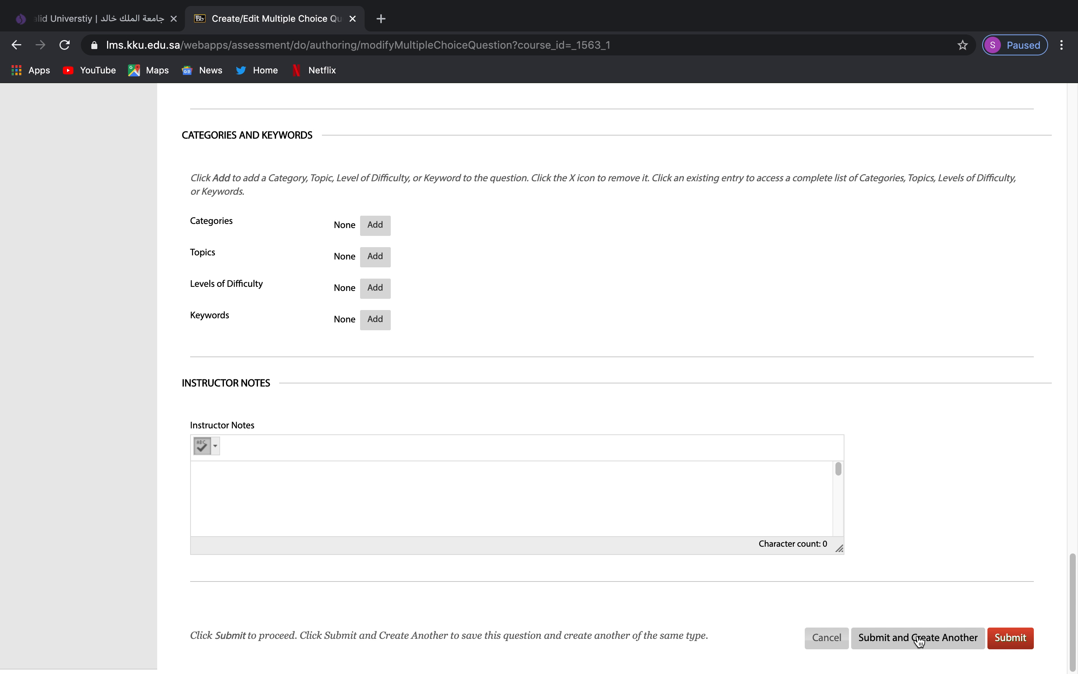
click(915, 643)
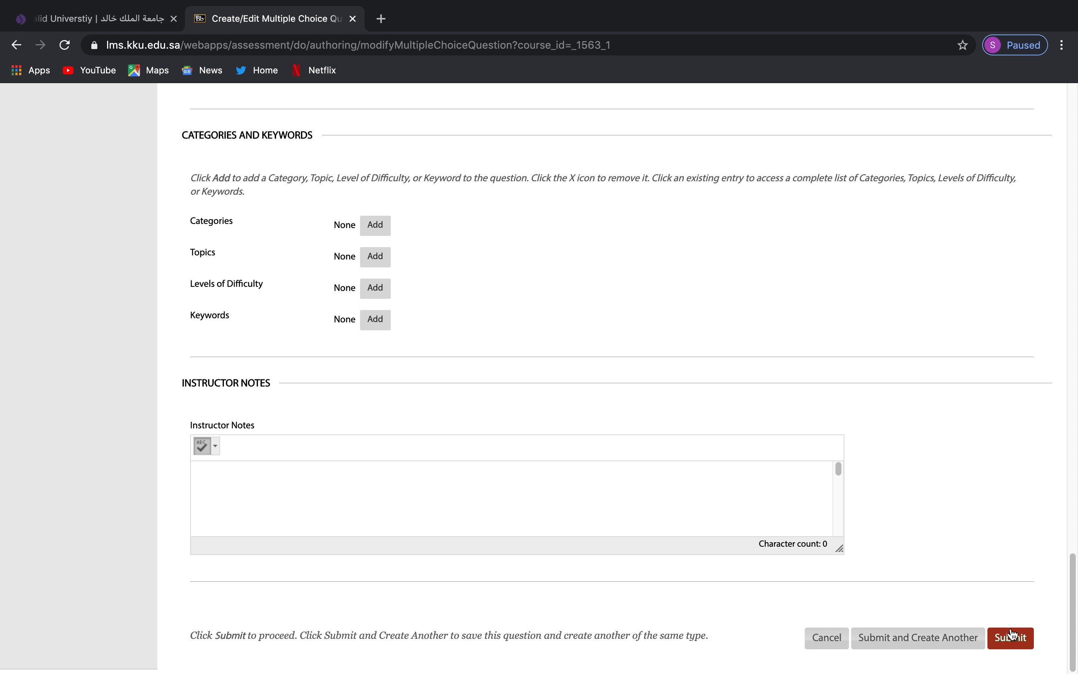
click(1023, 642)
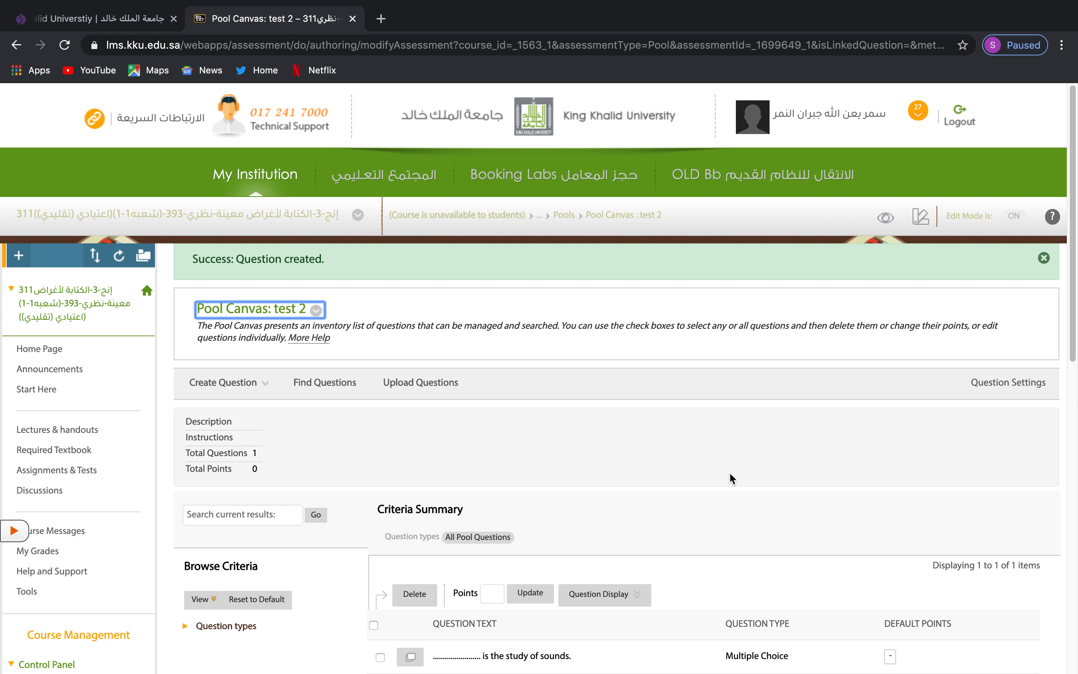
Set the study-of-sounds question's default points to 1.
scroll(730, 472, down, 5)
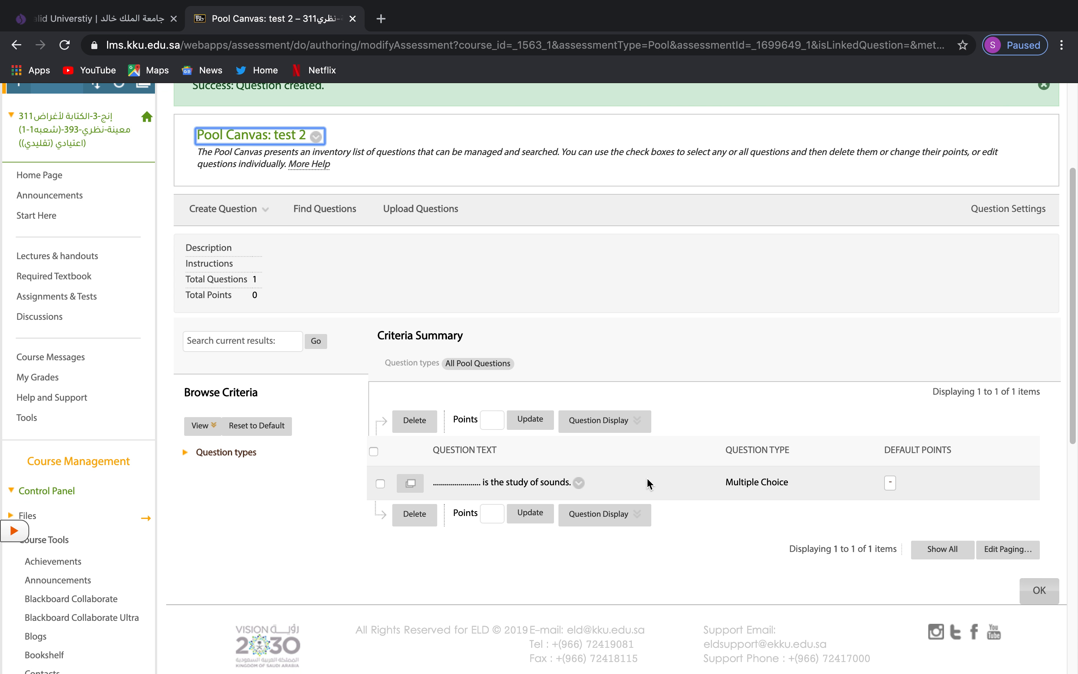
click(891, 481)
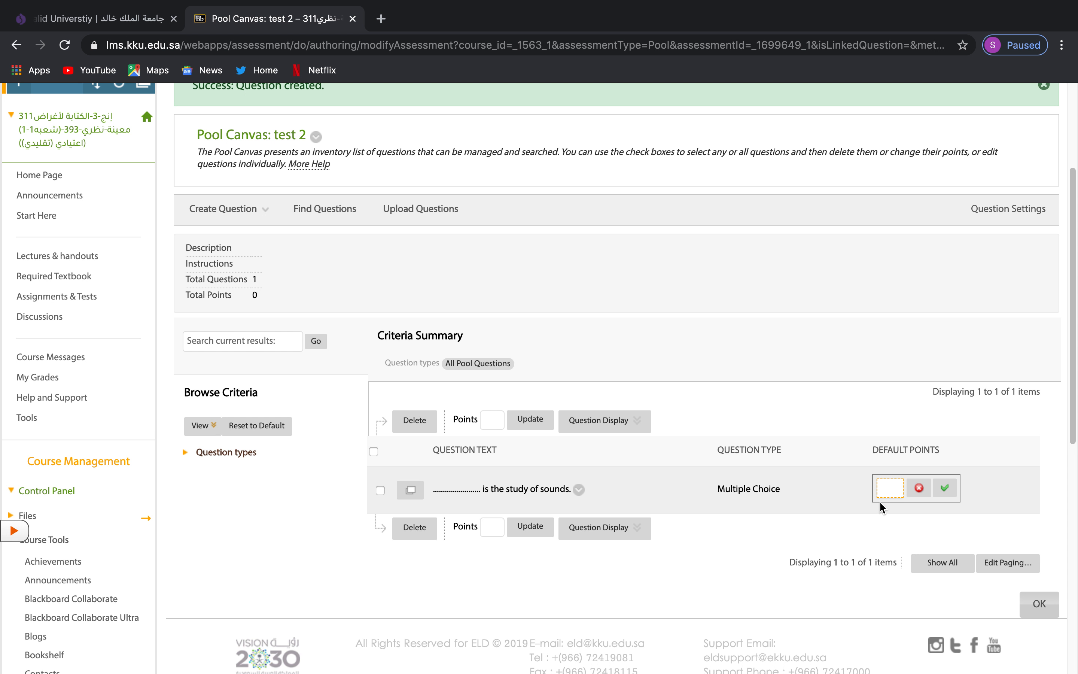
text(1)
click(946, 488)
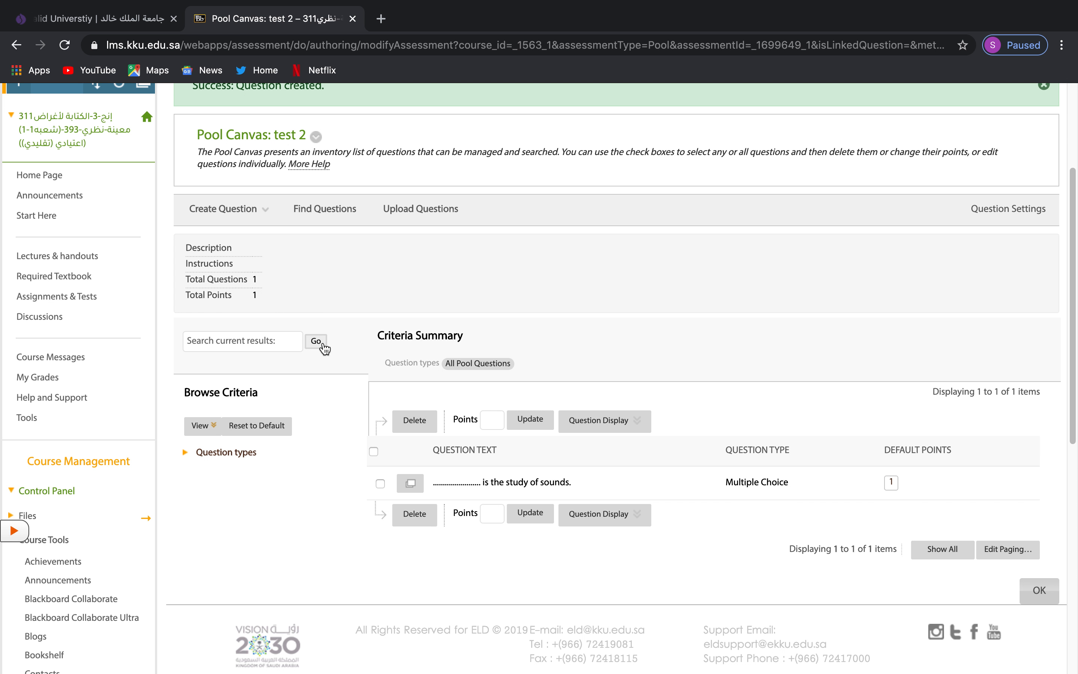
Leave the test 2 pool with OK, returning to the Pools list.
scroll(430, 438, down, 2)
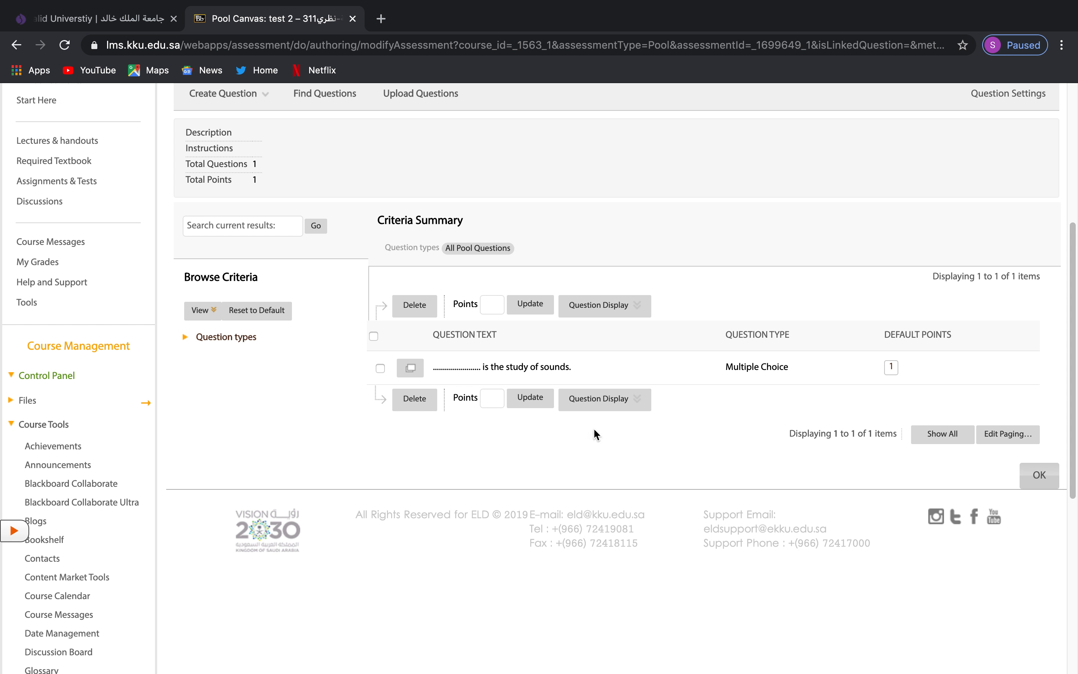
scroll(589, 429, up, 8)
click(222, 382)
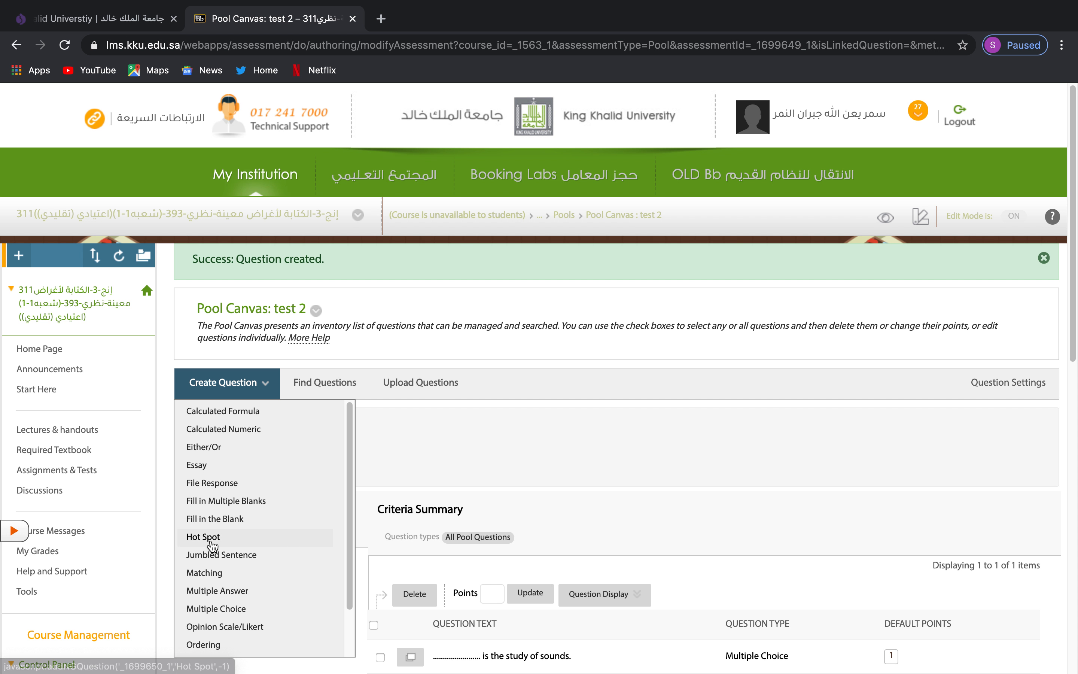
scroll(239, 586, down, 2)
scroll(276, 572, down, 4)
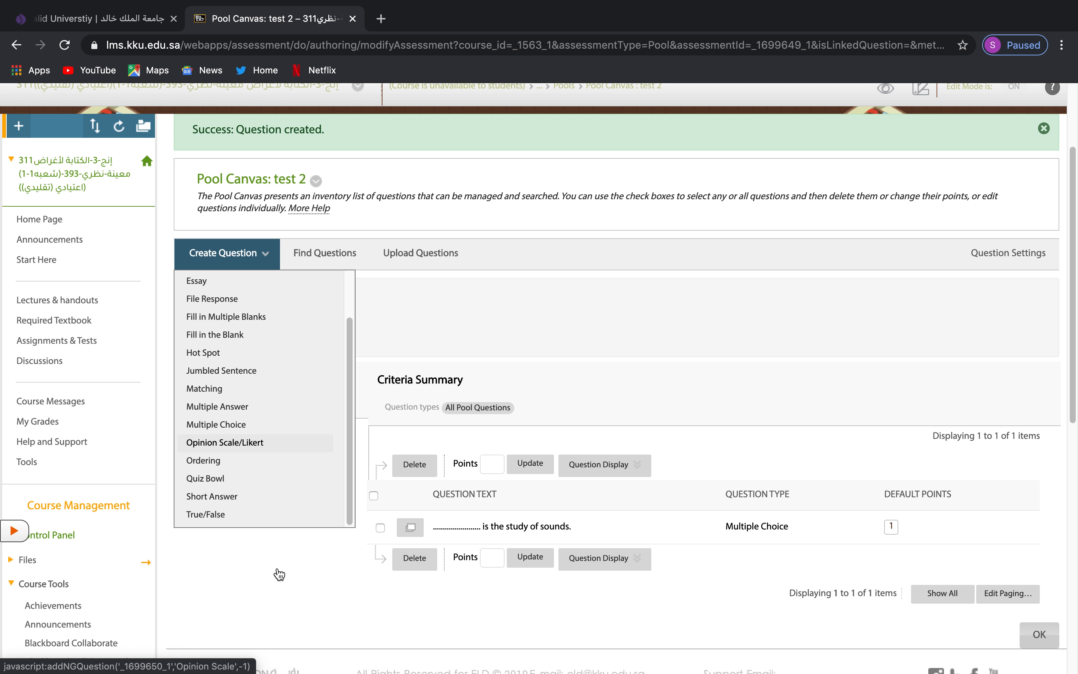
scroll(741, 536, down, 4)
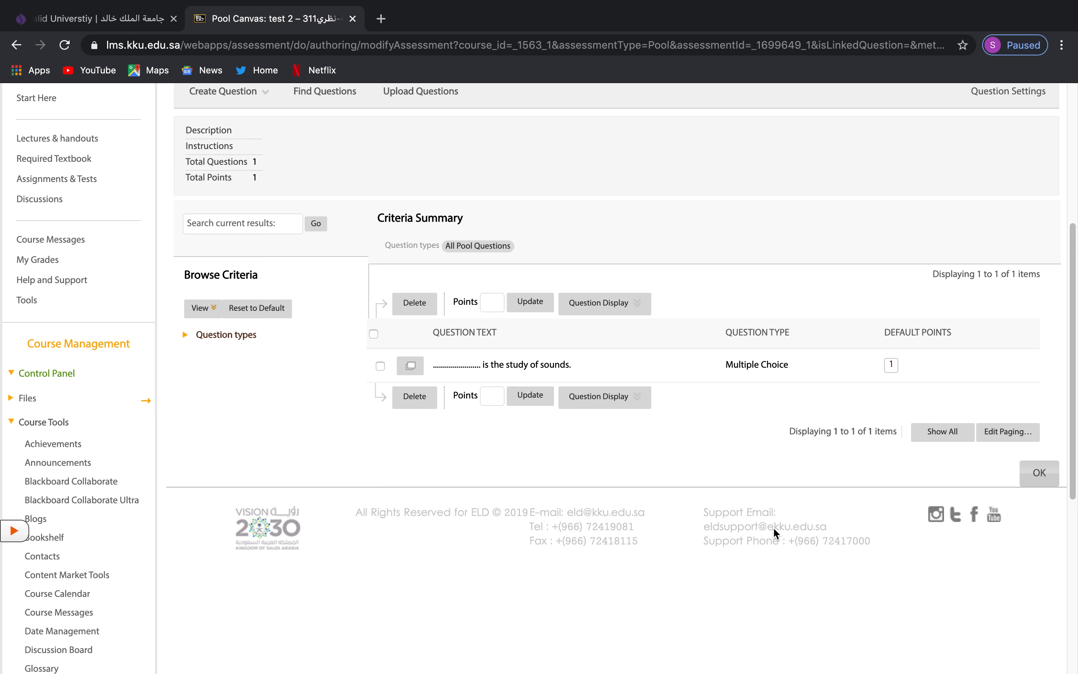
click(1054, 475)
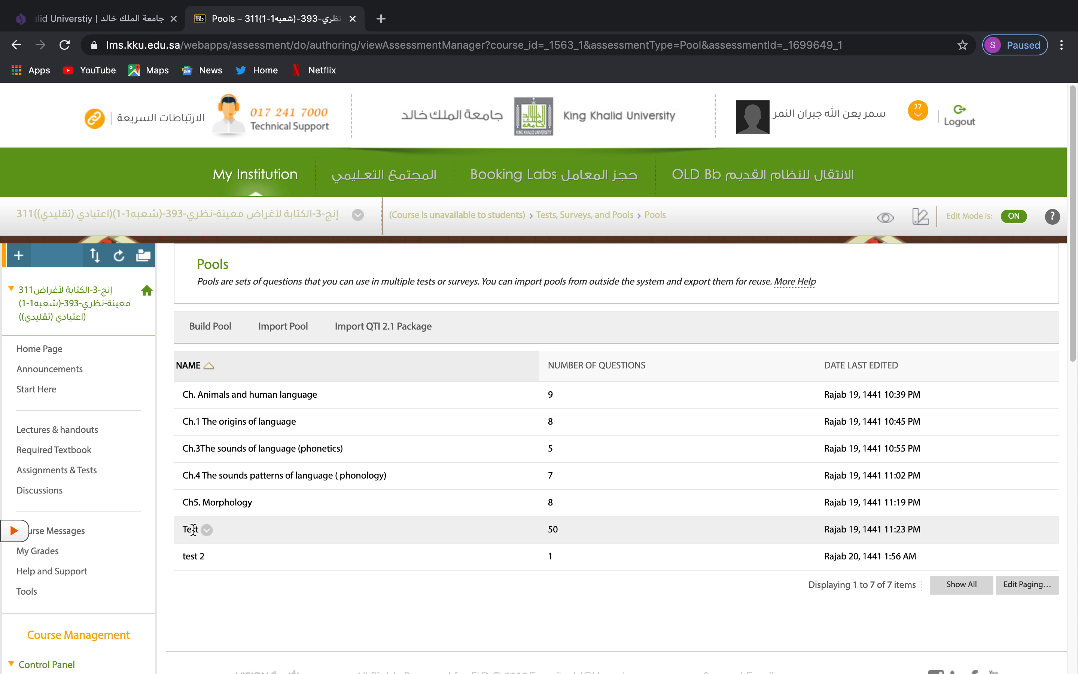
double_click(550, 529)
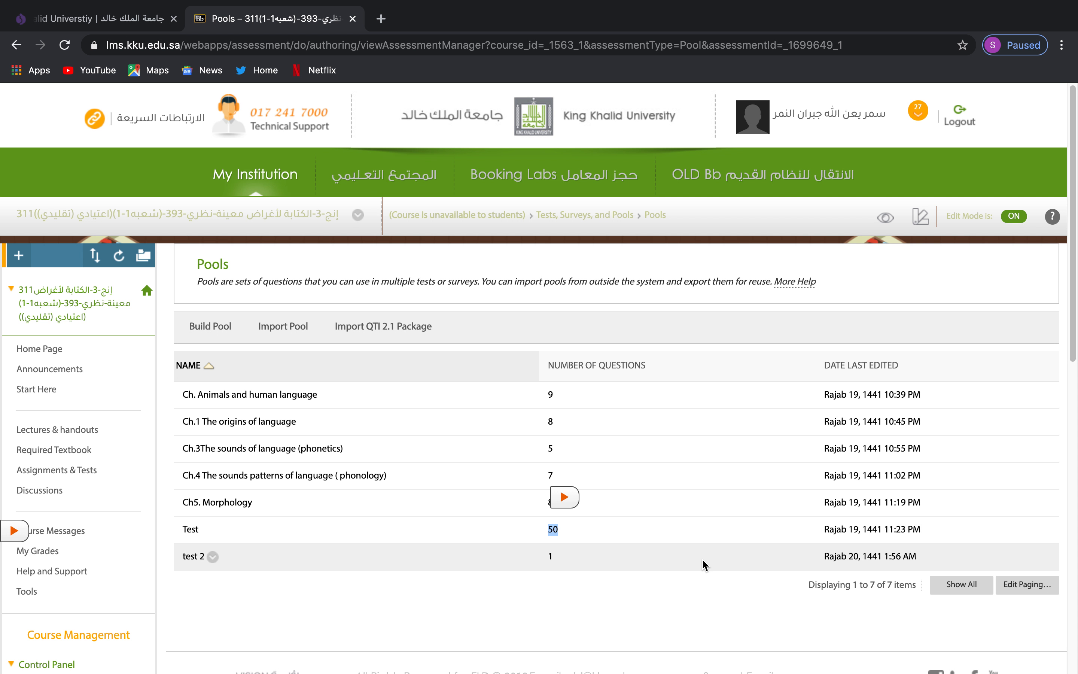
scroll(617, 578, down, 2)
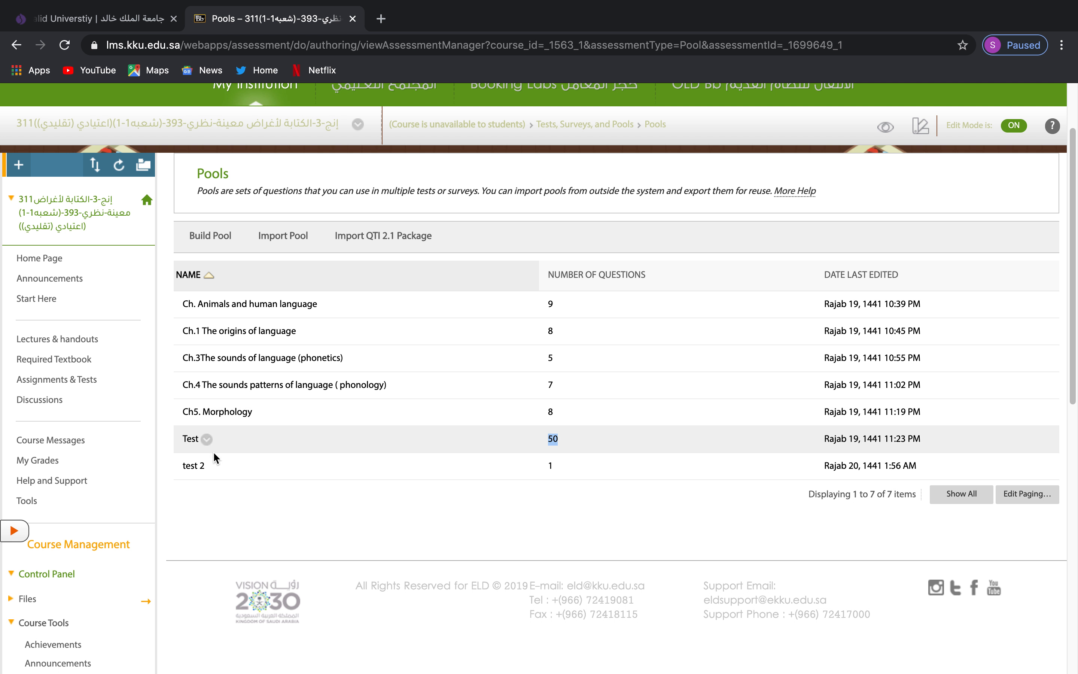
scroll(209, 472, down, 9)
scroll(178, 415, up, 10)
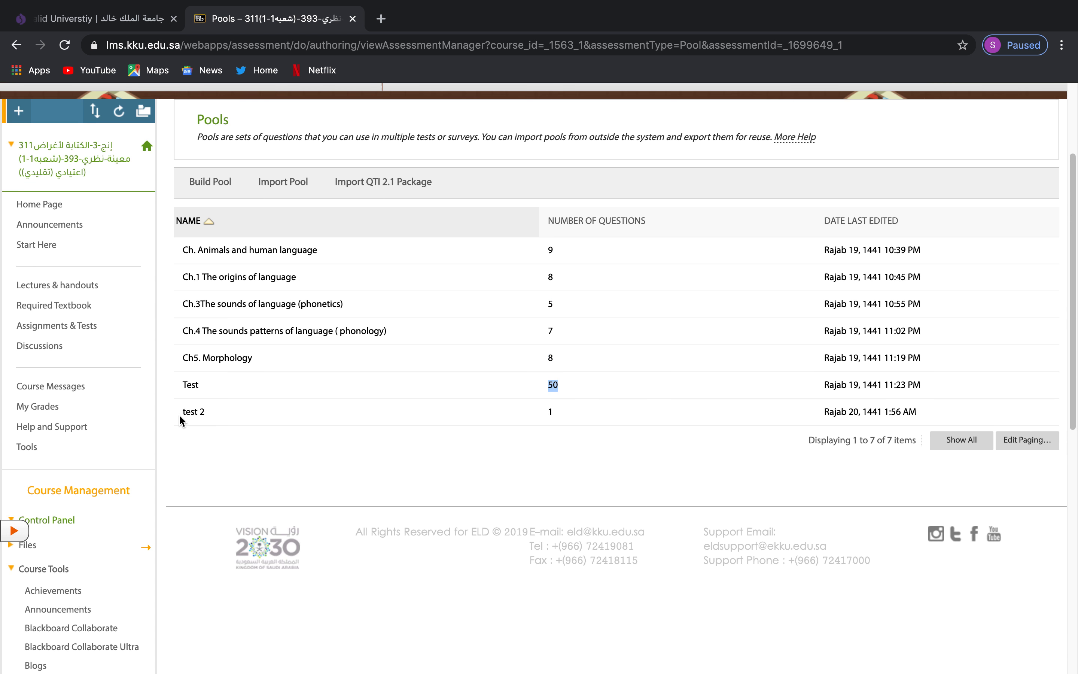
scroll(179, 415, down, 8)
scroll(36, 401, down, 3)
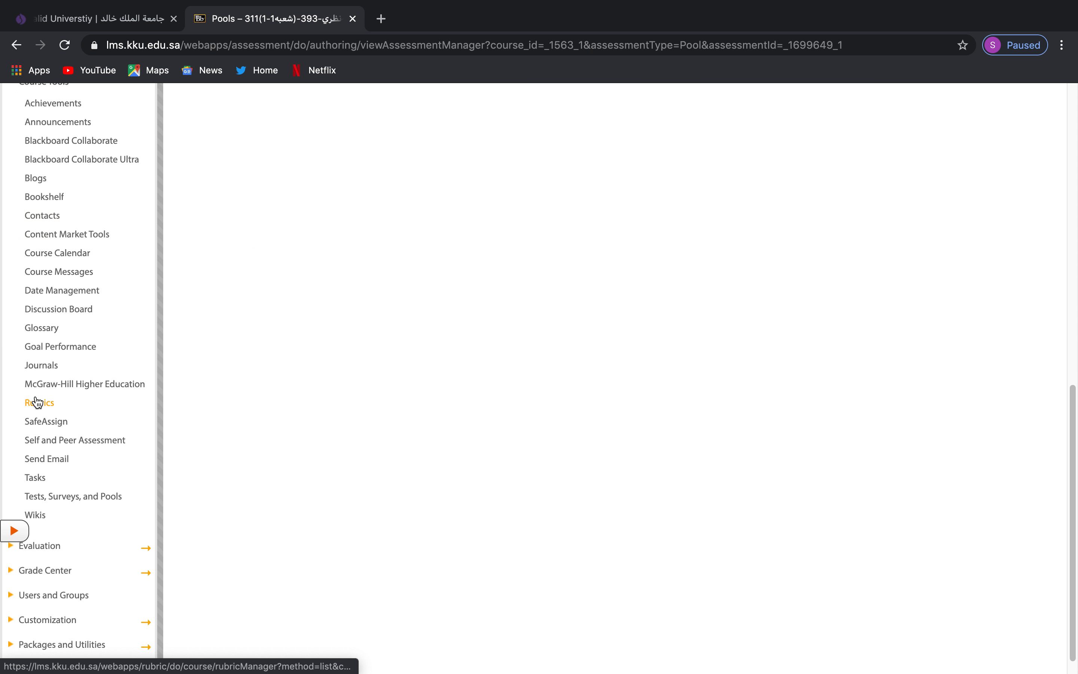
scroll(63, 506, down, 2)
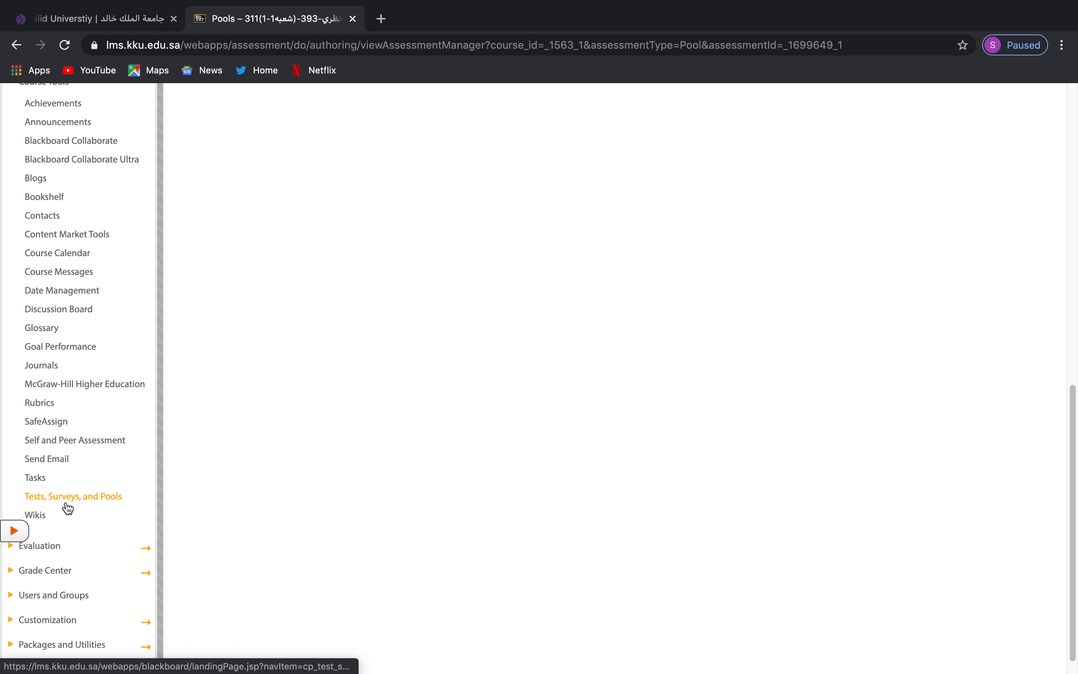
Go to Tests, Surveys, and Pools > Tests and start building a new test.
click(67, 507)
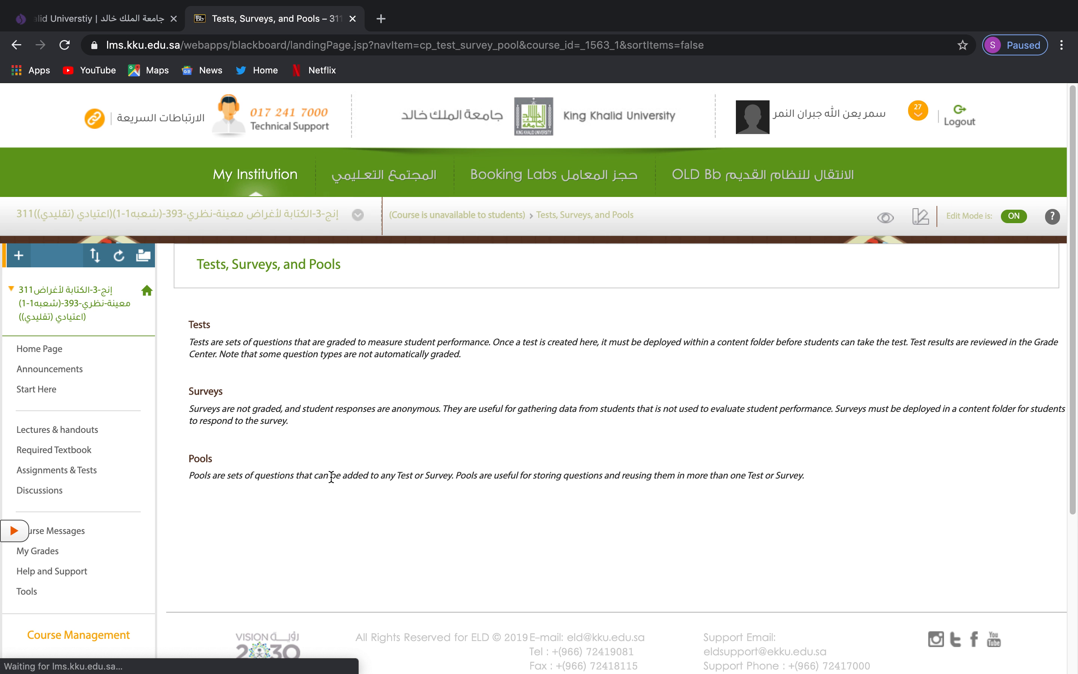
click(201, 330)
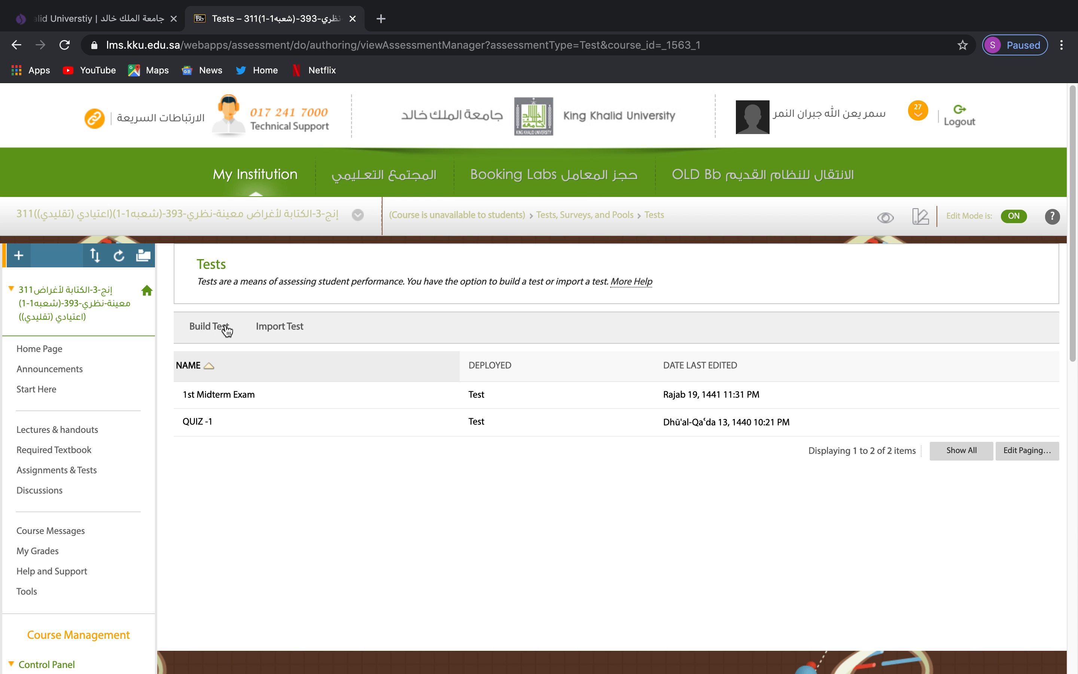
click(213, 342)
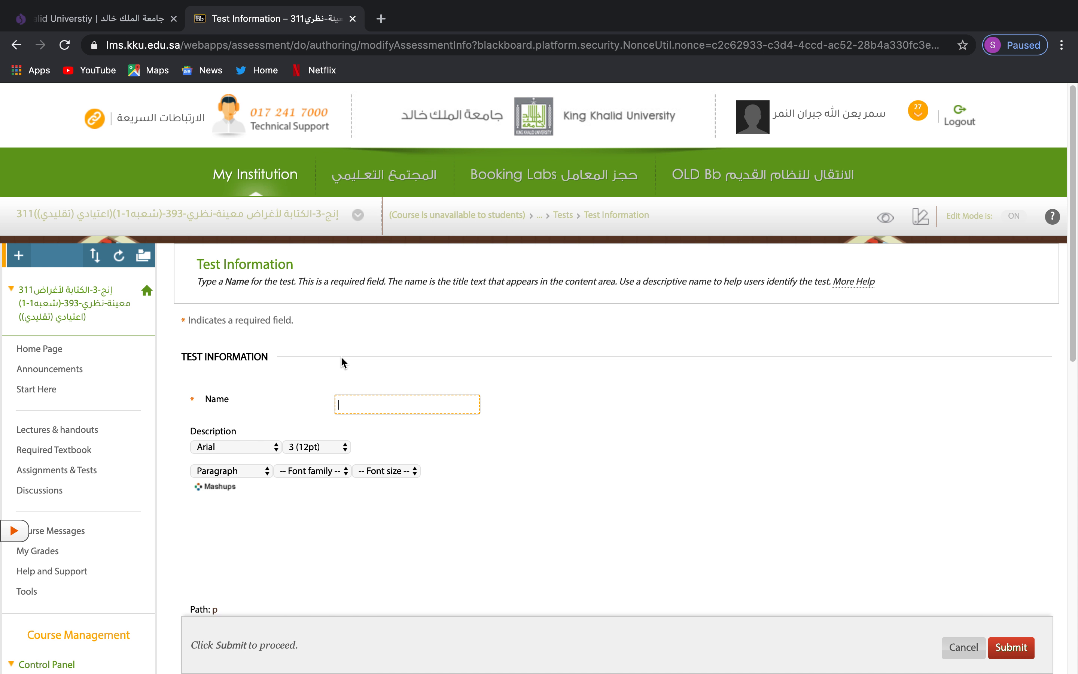
Name the test '2ND MIDTERM EXAM' and submit it.
scroll(470, 361, down, 2)
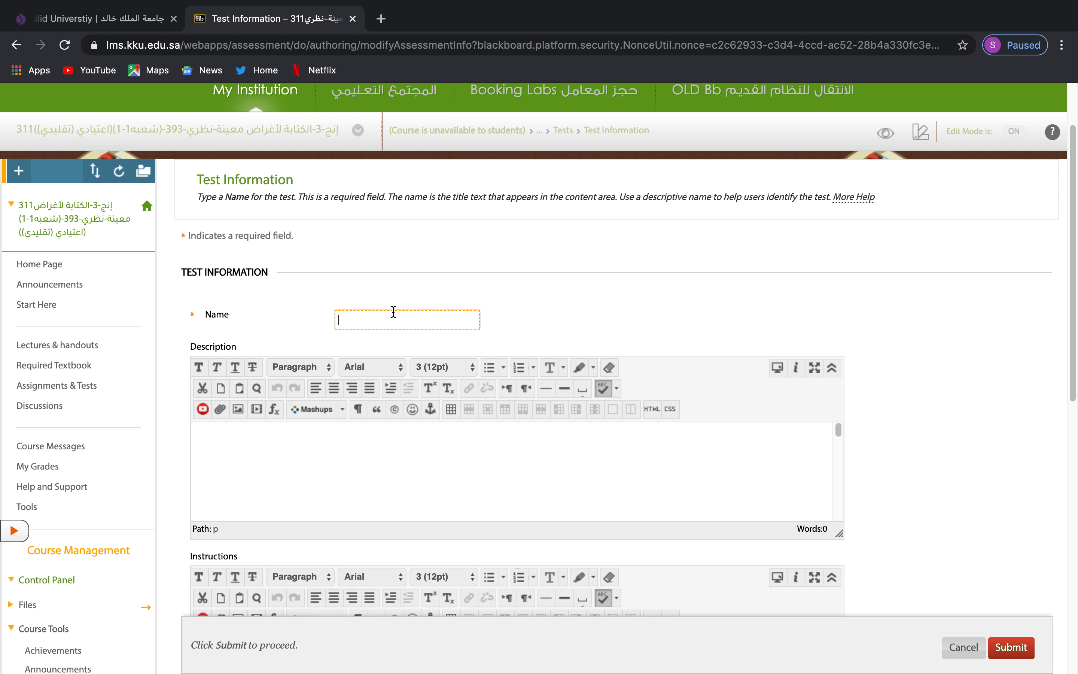
text(2nd)
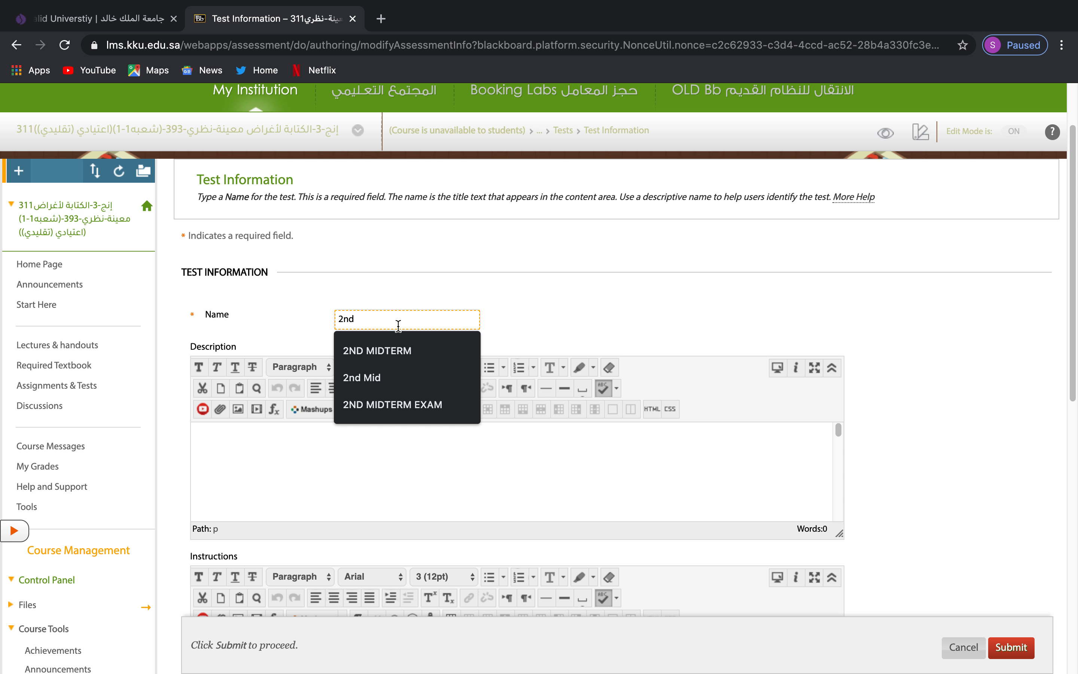
click(401, 350)
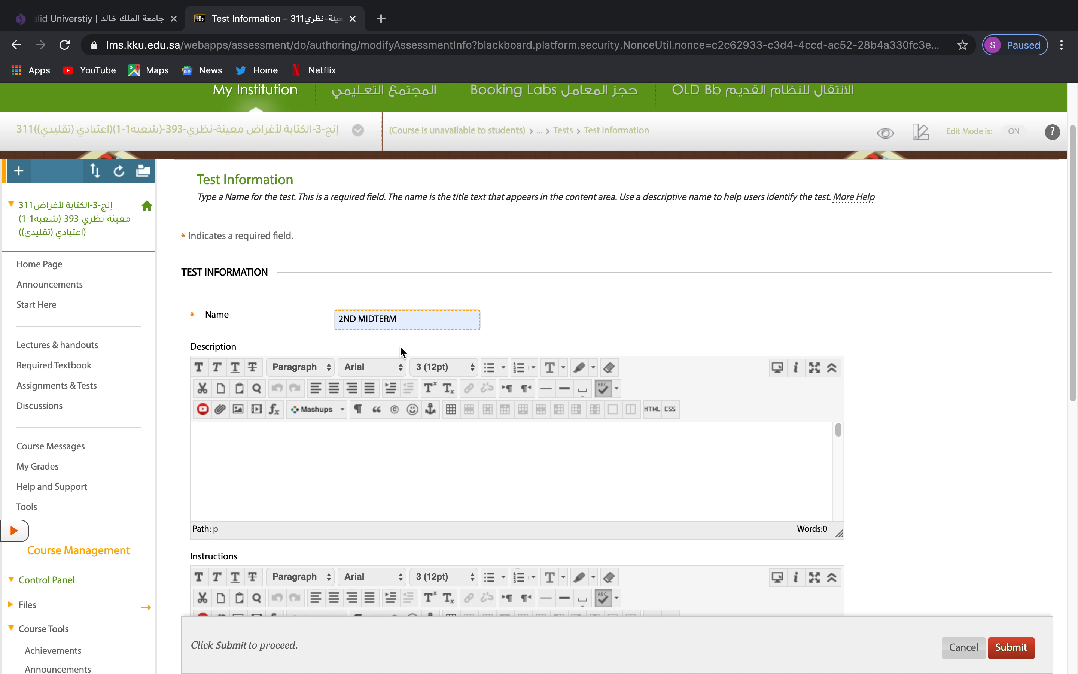
text(E)
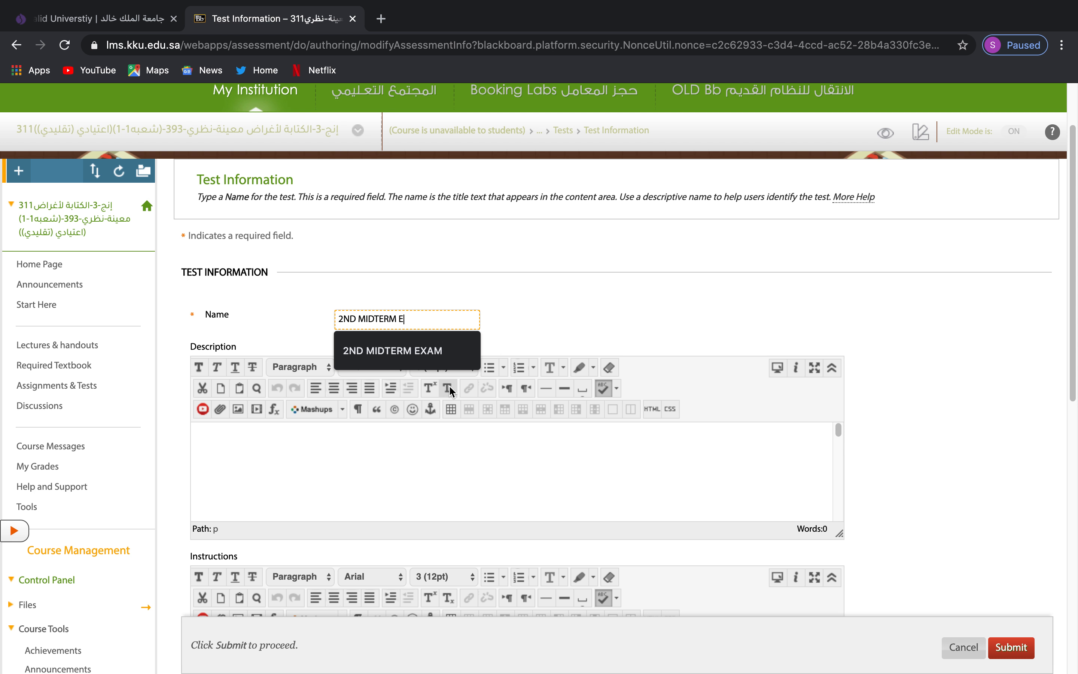
key(Down)
key(Return)
scroll(321, 352, down, 2)
scroll(320, 350, down, 2)
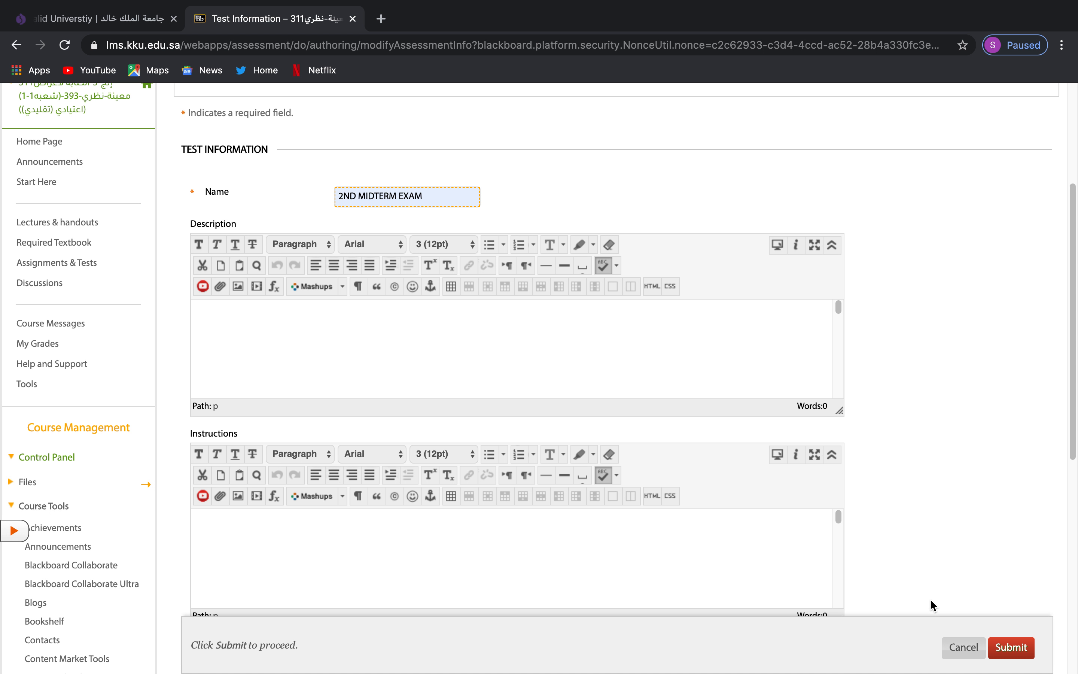
scroll(990, 558, down, 5)
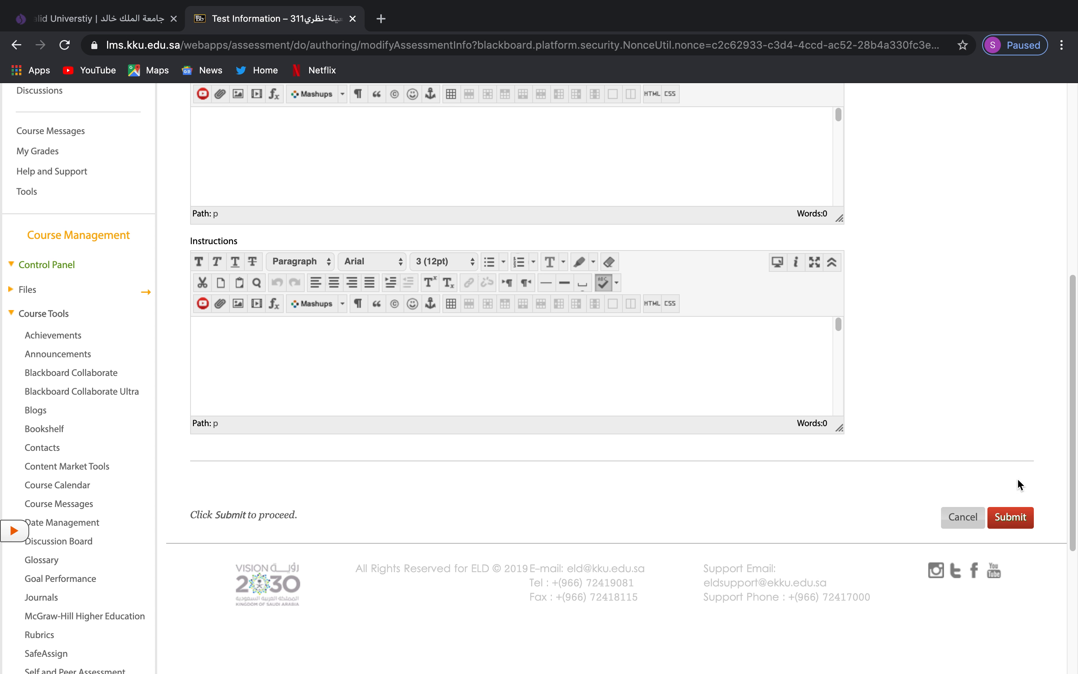
click(1010, 517)
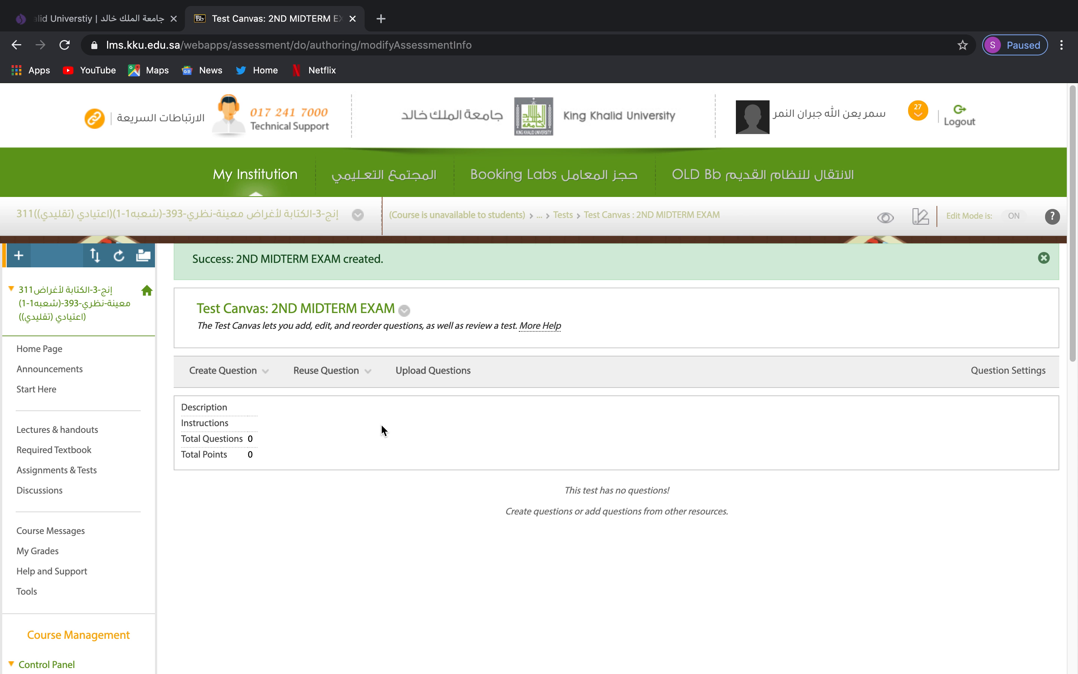
Choose Create Random Block from the Reuse Question menu of the exam's question canvas.
click(248, 377)
click(318, 379)
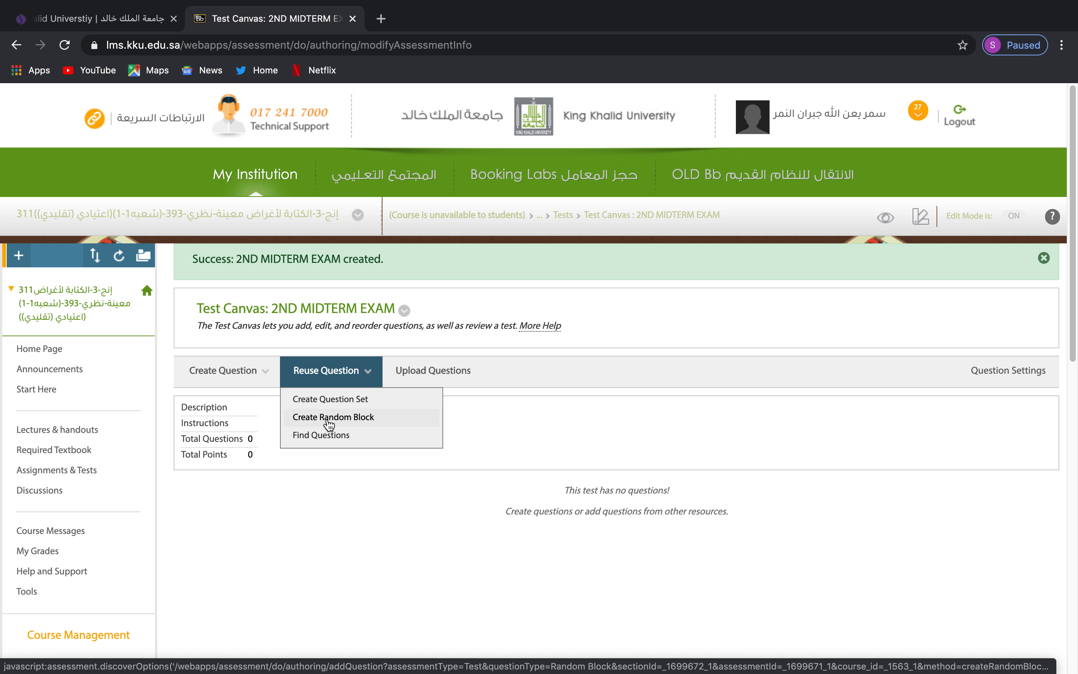
click(361, 419)
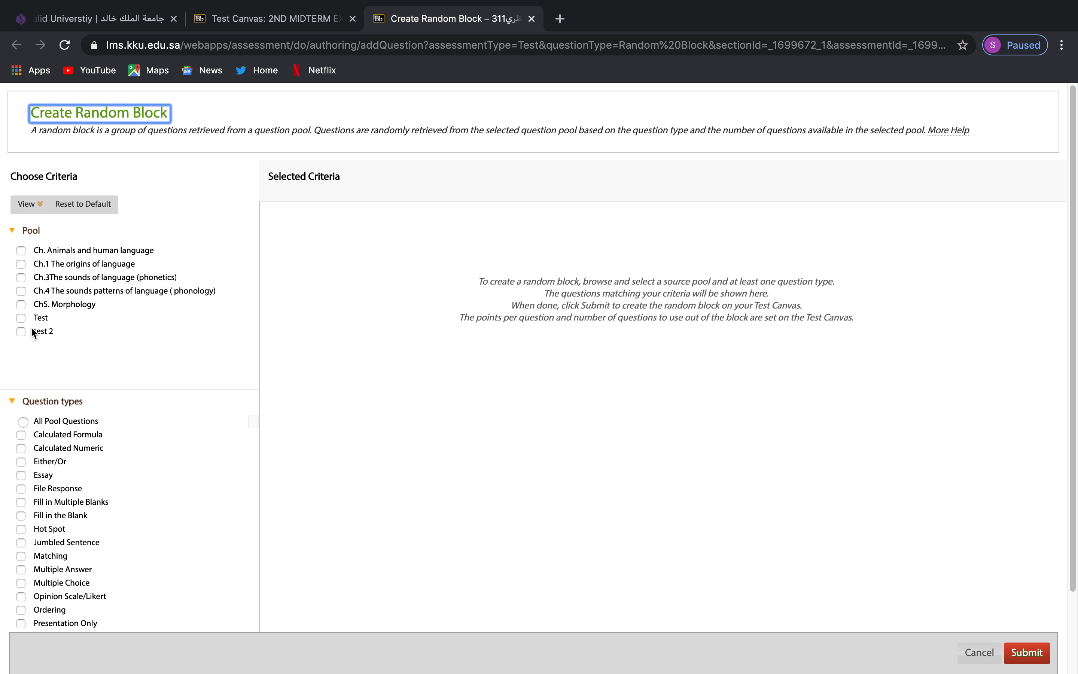
Try out the Ch. Animals and Ch.1 pools, then settle on the Test pool.
click(20, 318)
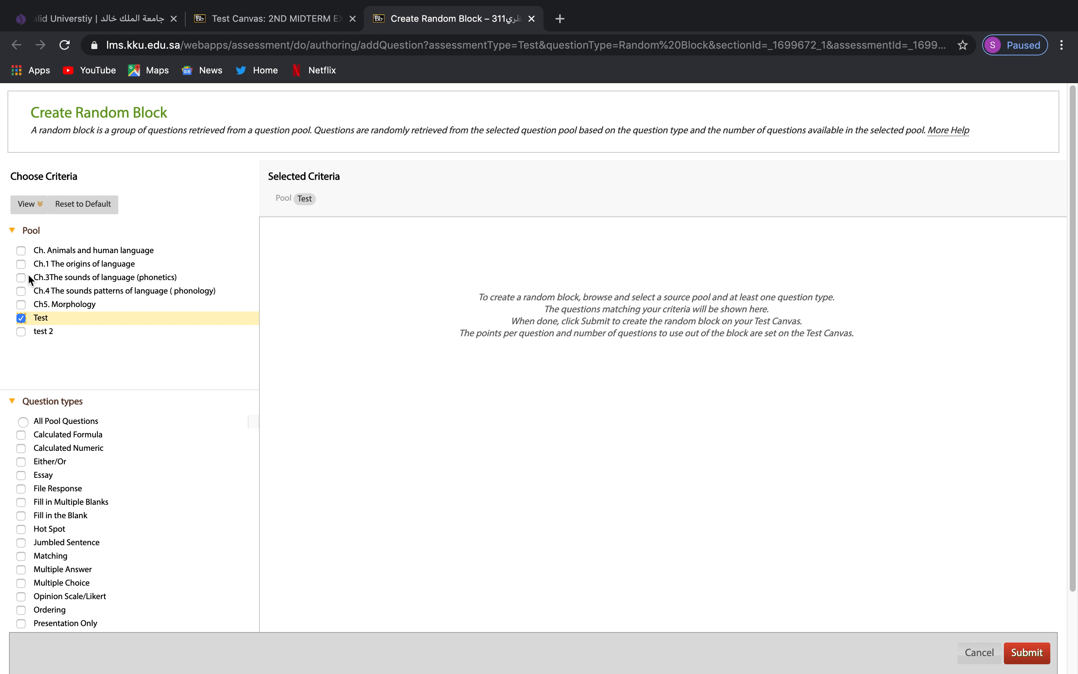
click(21, 318)
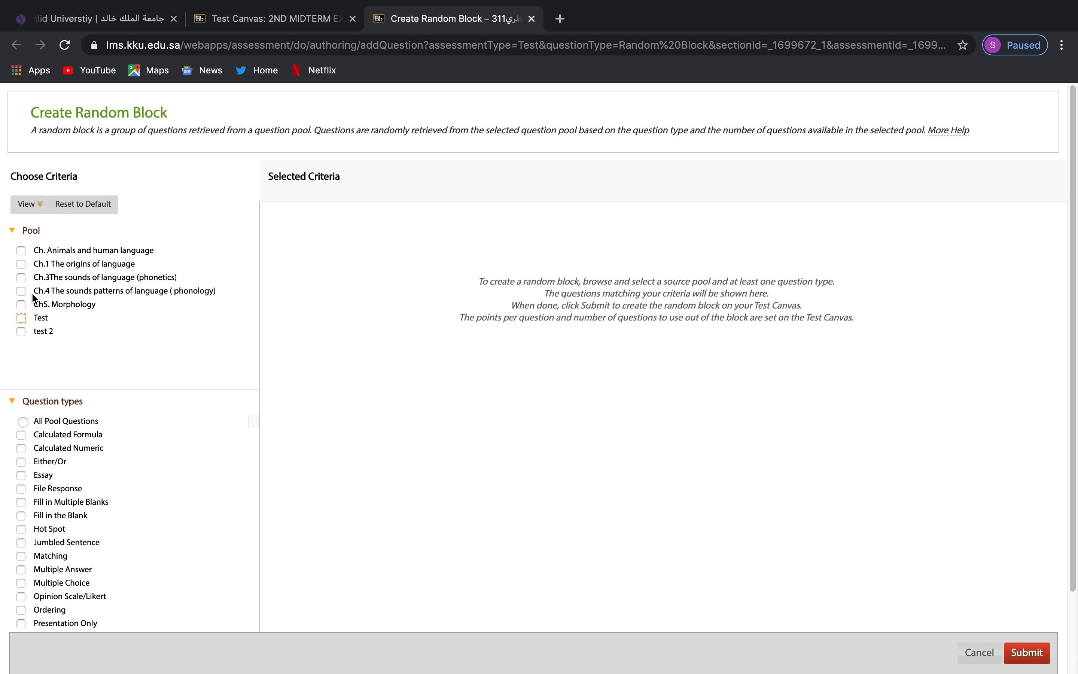
click(21, 250)
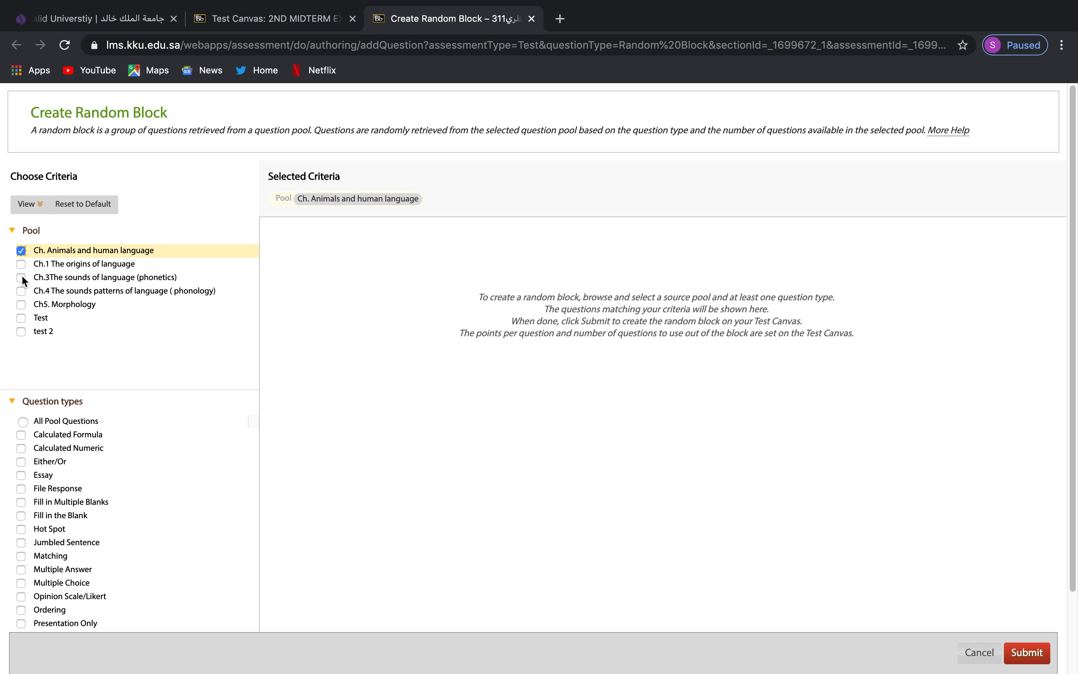
click(21, 264)
click(21, 250)
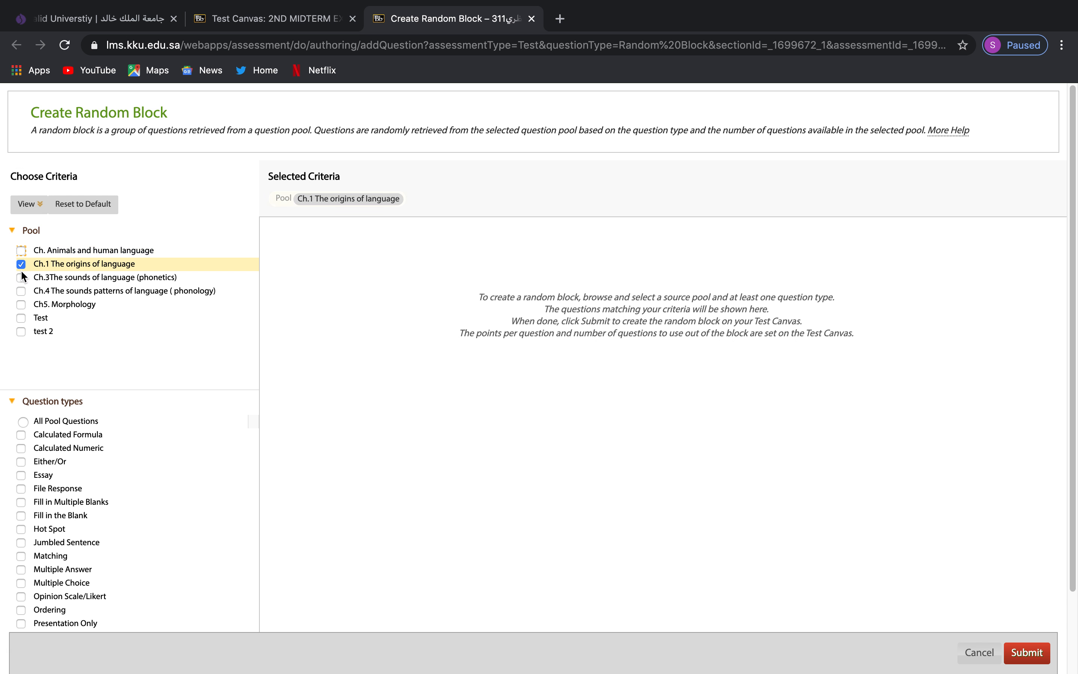
click(21, 265)
click(22, 318)
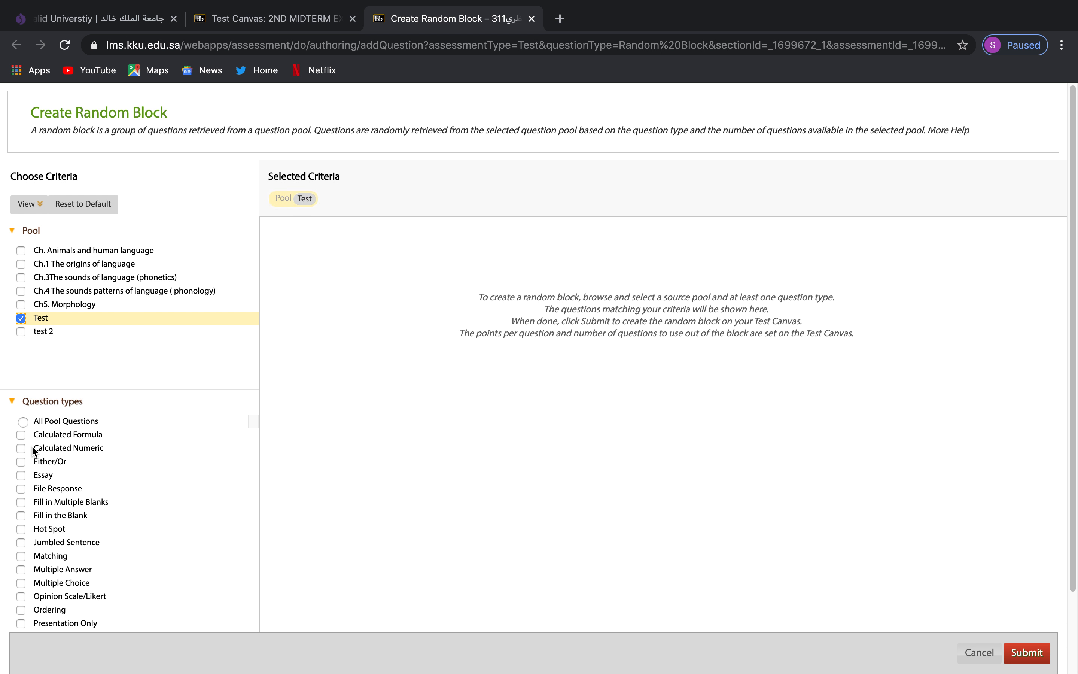
Tick True/False, Multiple Choice, Matching and Jumbled Sentence, then choose All Pool Questions and review the 50 matches.
scroll(31, 445, down, 2)
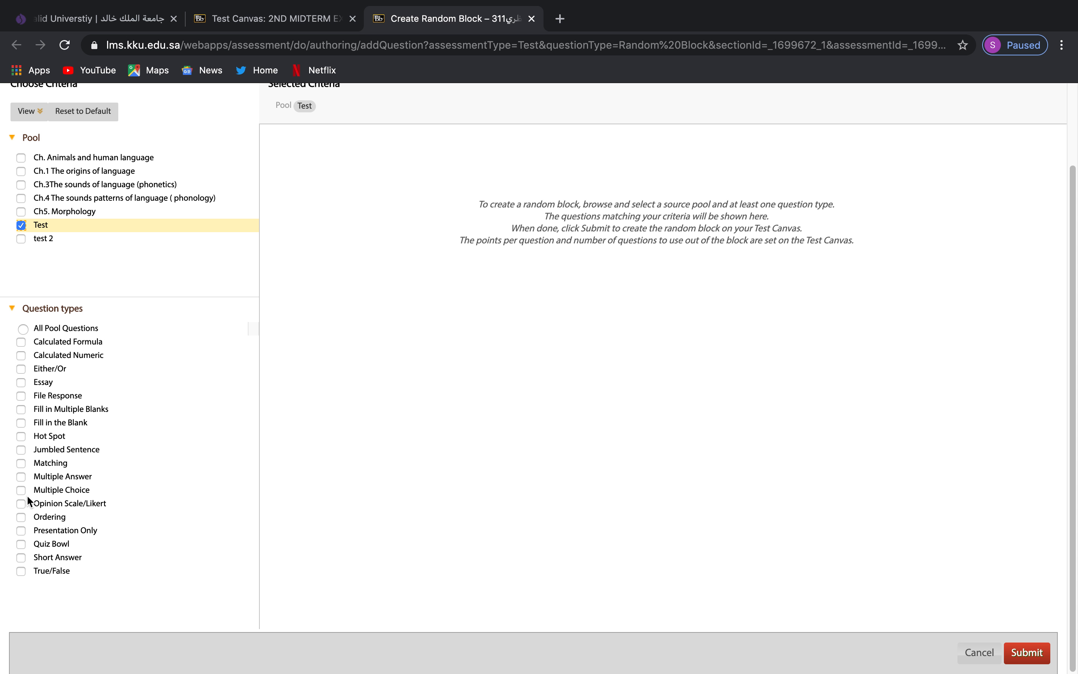
click(37, 573)
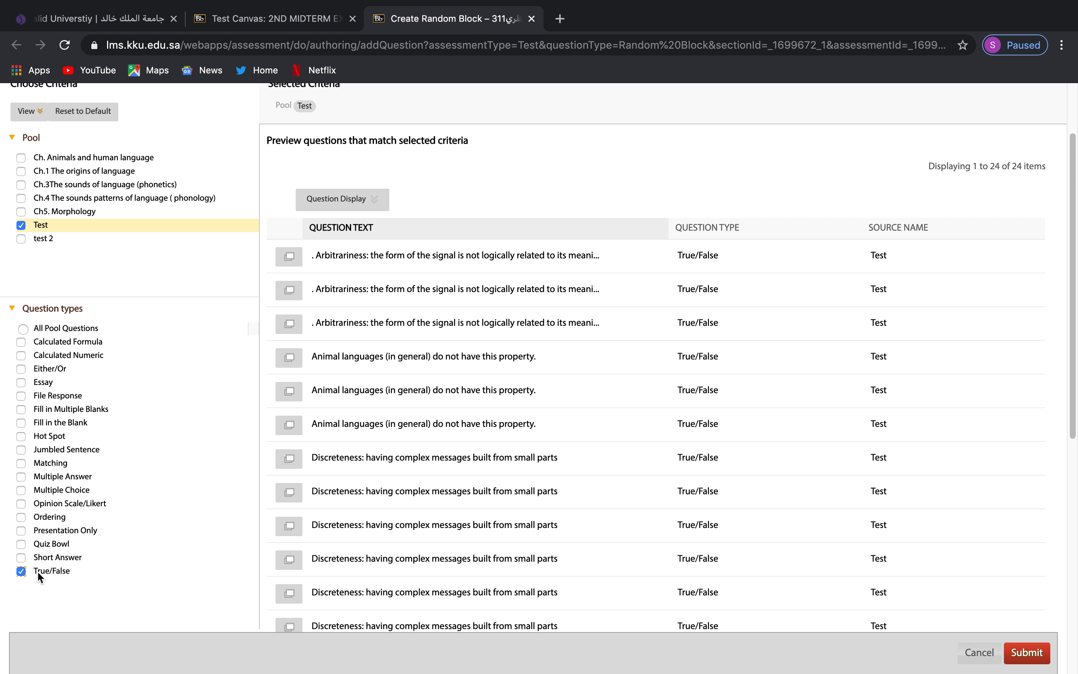
click(39, 491)
click(40, 464)
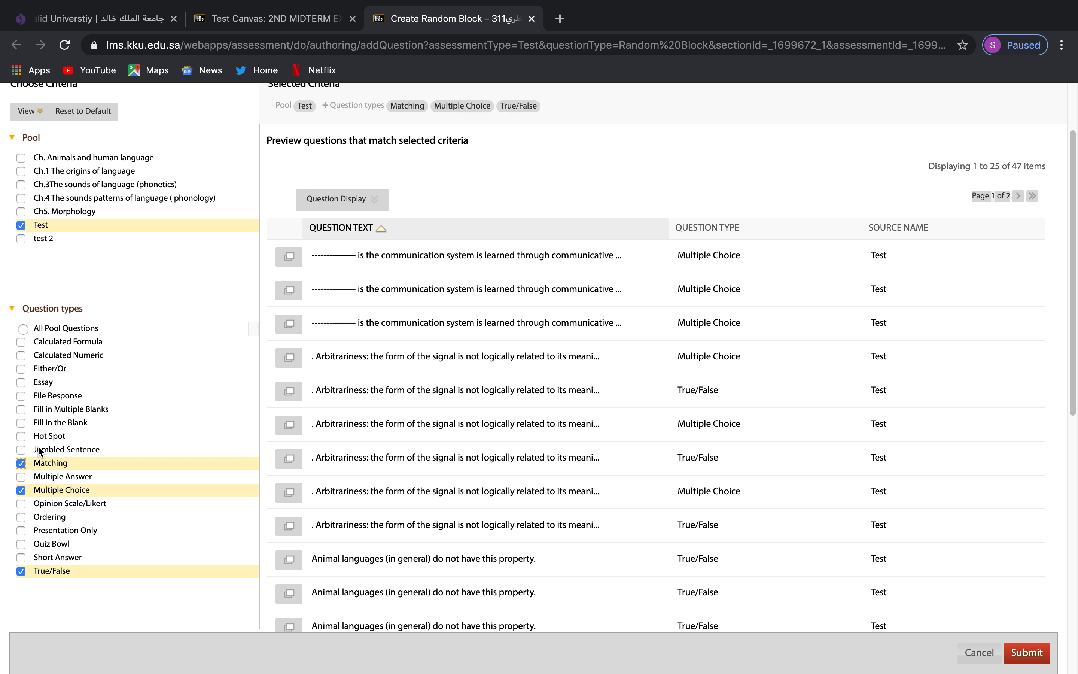
click(62, 450)
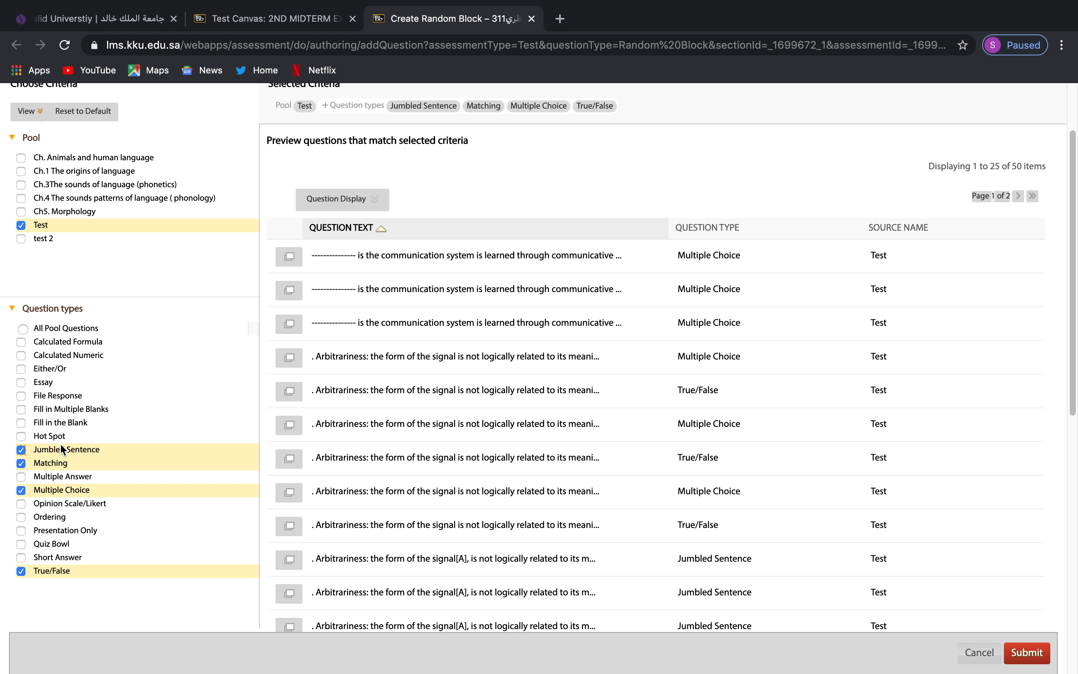
click(23, 330)
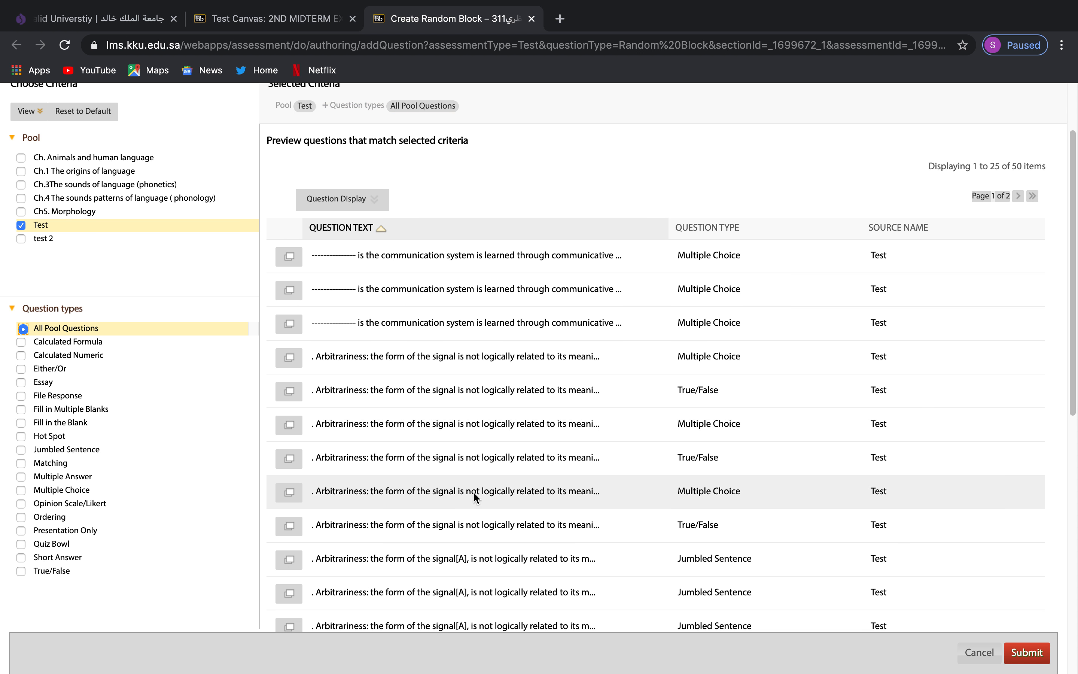
scroll(621, 560, down, 1)
scroll(621, 560, down, 10)
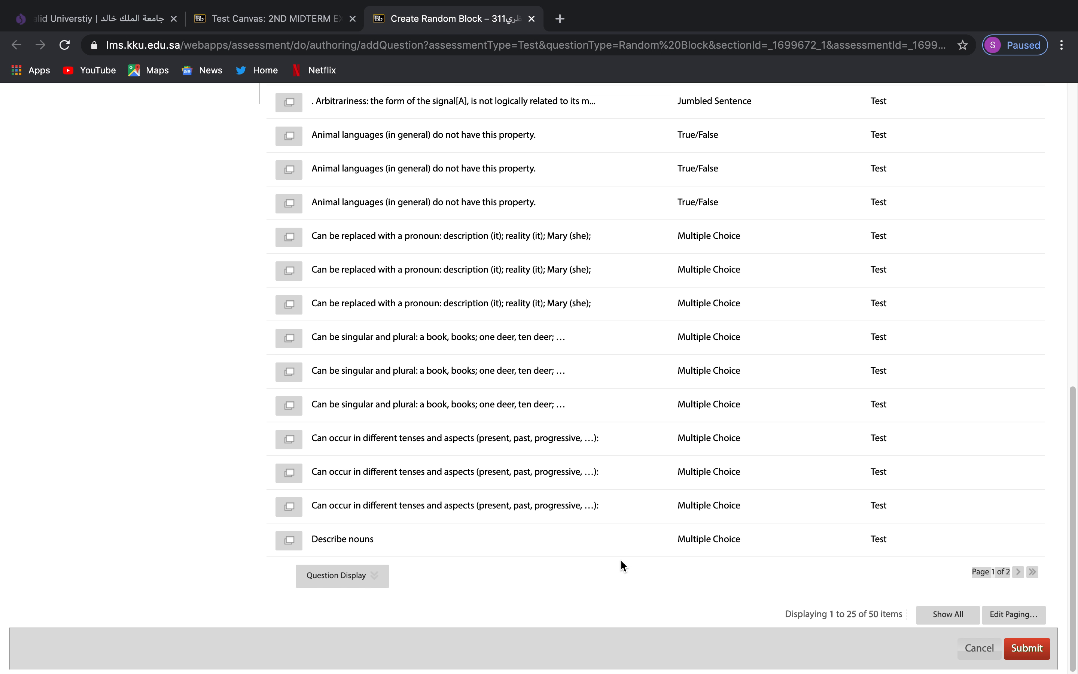
scroll(496, 543, up, 12)
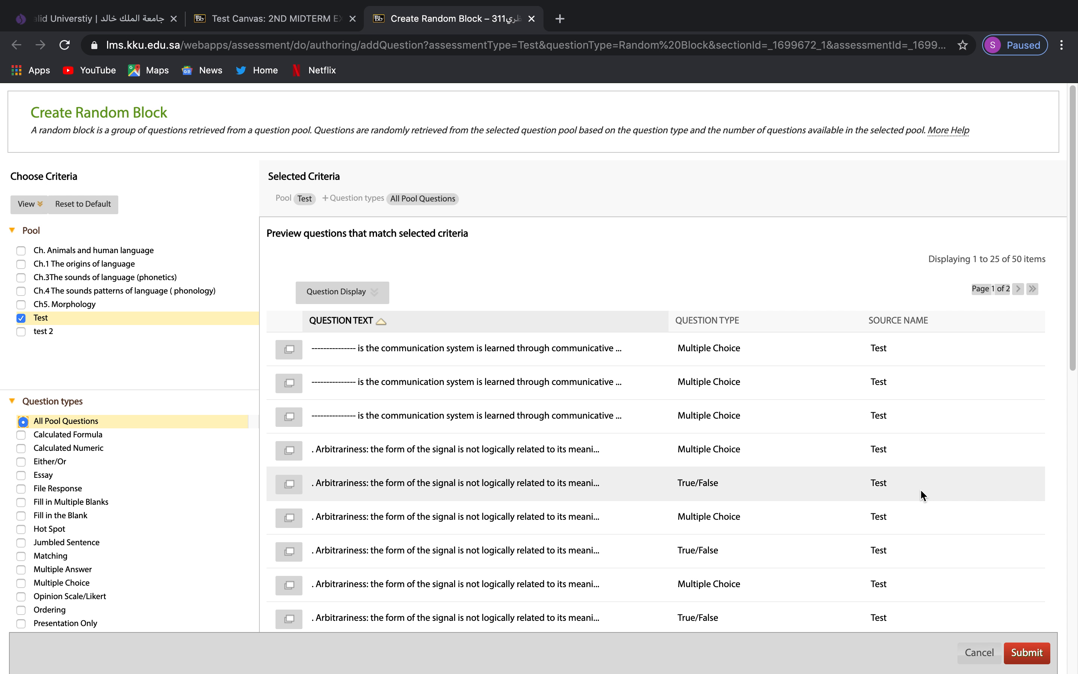
scroll(920, 489, down, 10)
scroll(812, 448, up, 10)
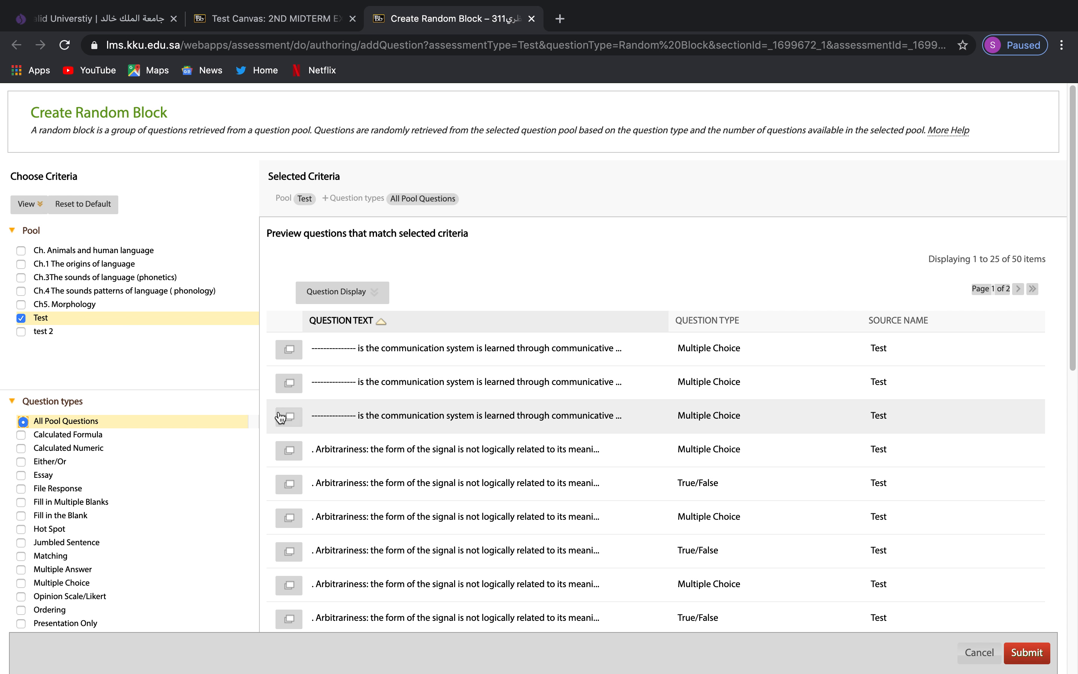
Save the random block, then set it to display 20 questions at 1 point each.
click(1035, 655)
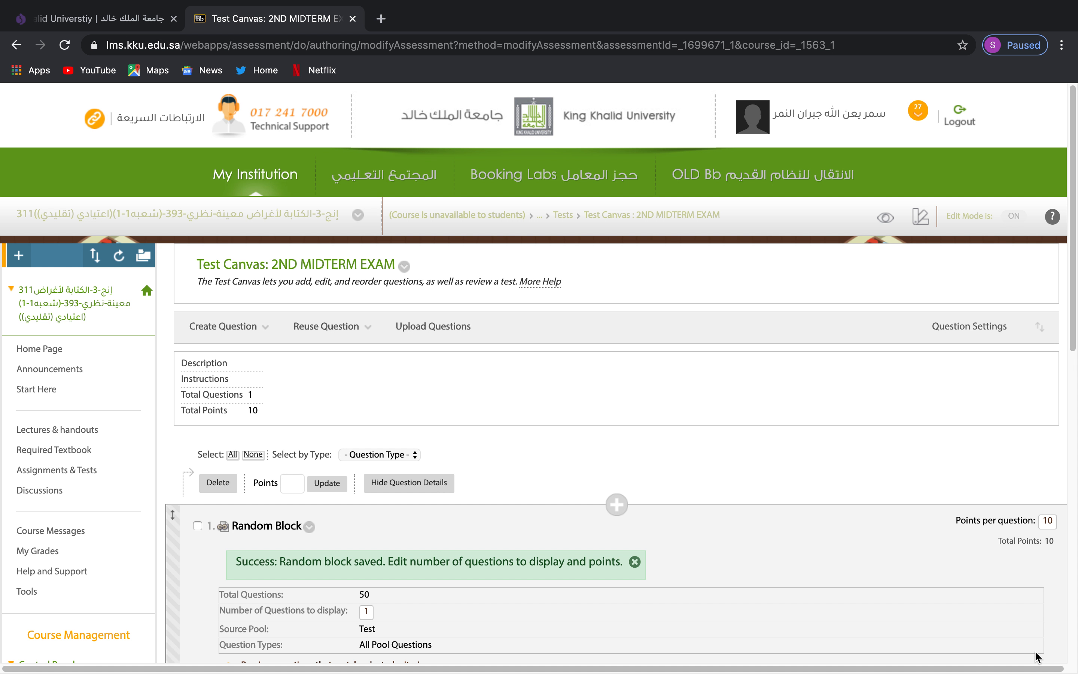
scroll(682, 482, down, 4)
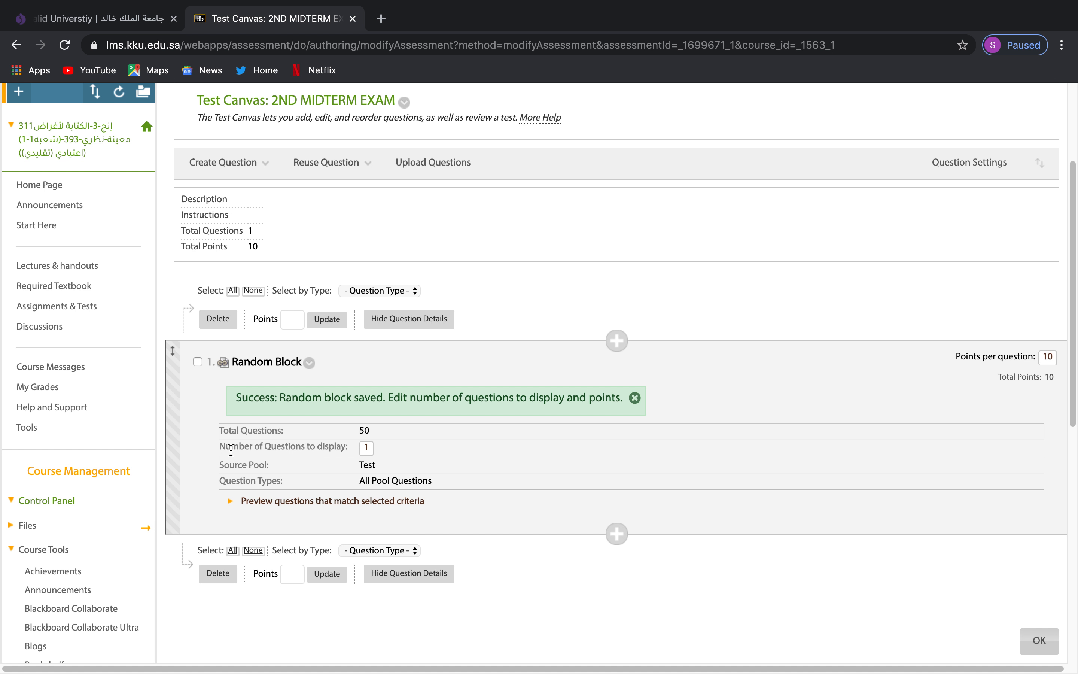
click(366, 448)
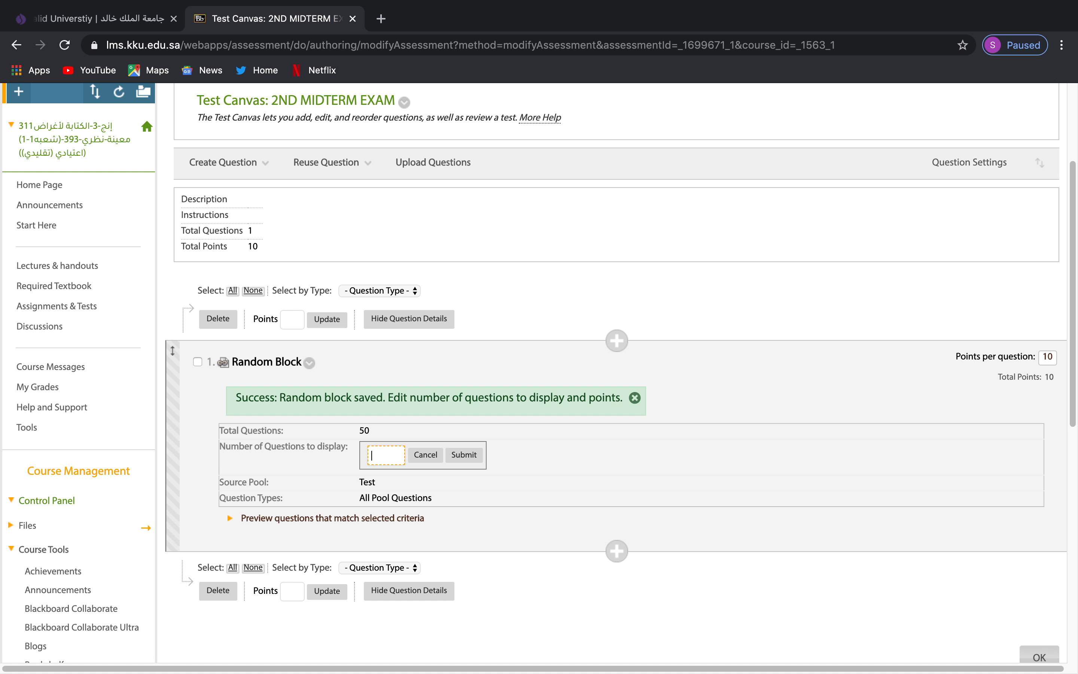
text(20)
click(472, 454)
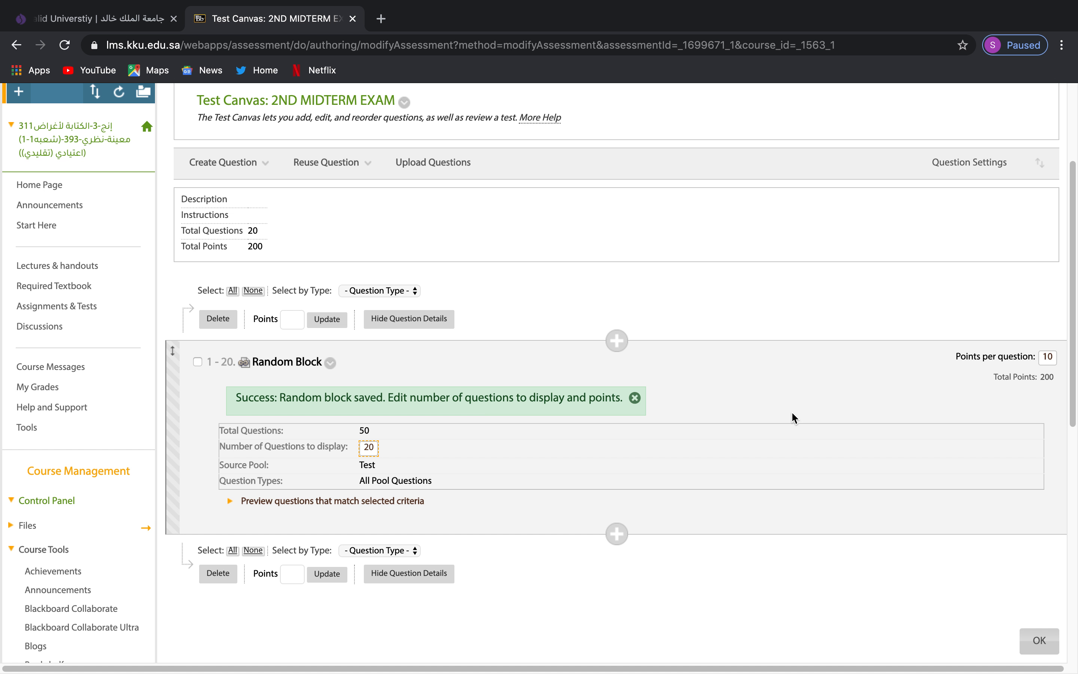
click(1049, 357)
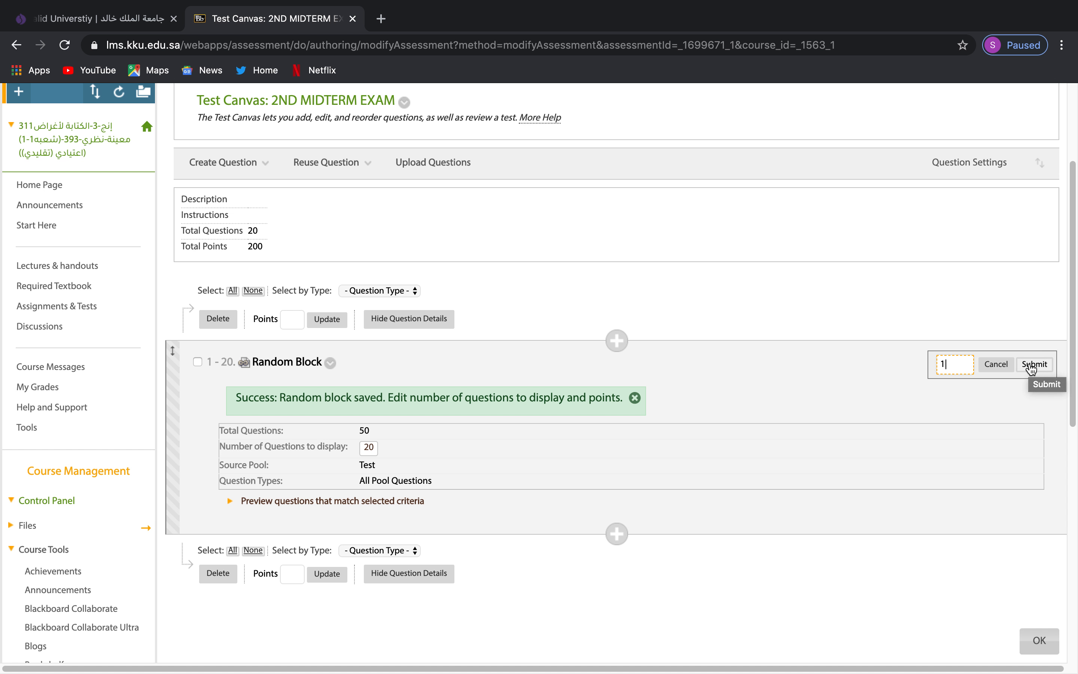
click(1032, 367)
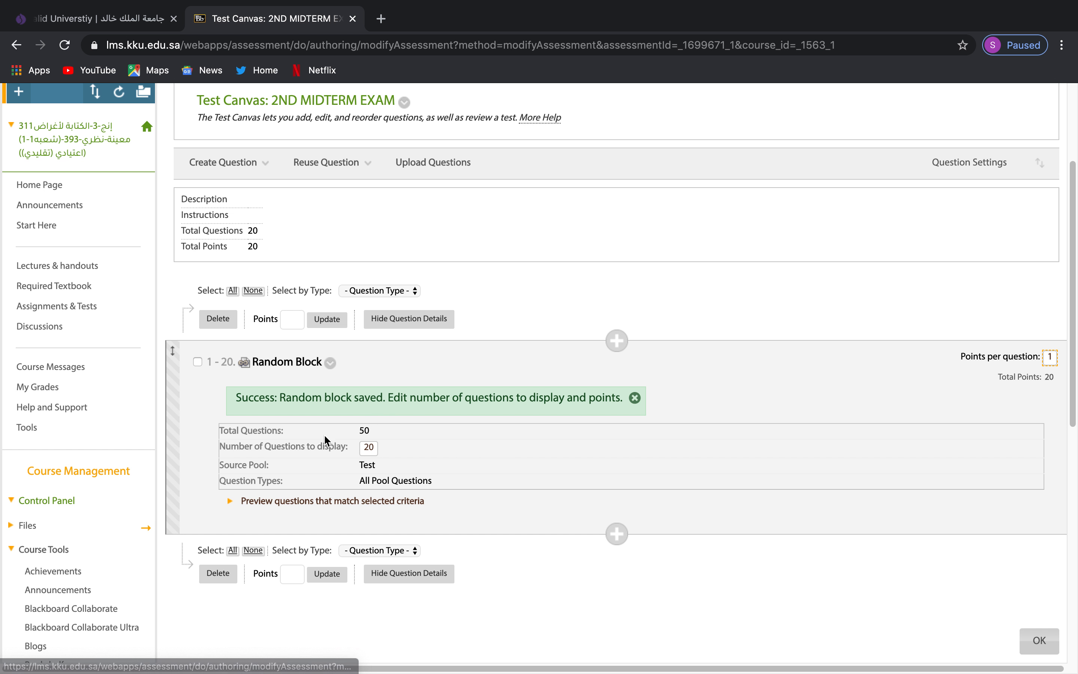
Expand and review the random block's matching questions, then hide them again.
click(403, 501)
scroll(466, 511, down, 2)
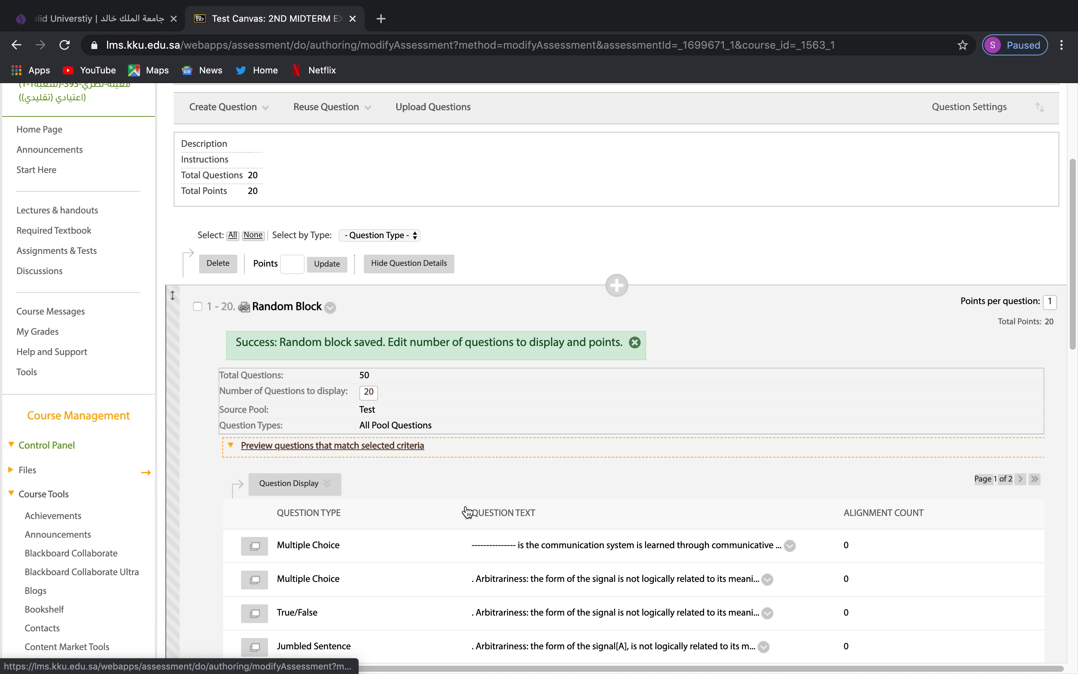
scroll(421, 459, down, 20)
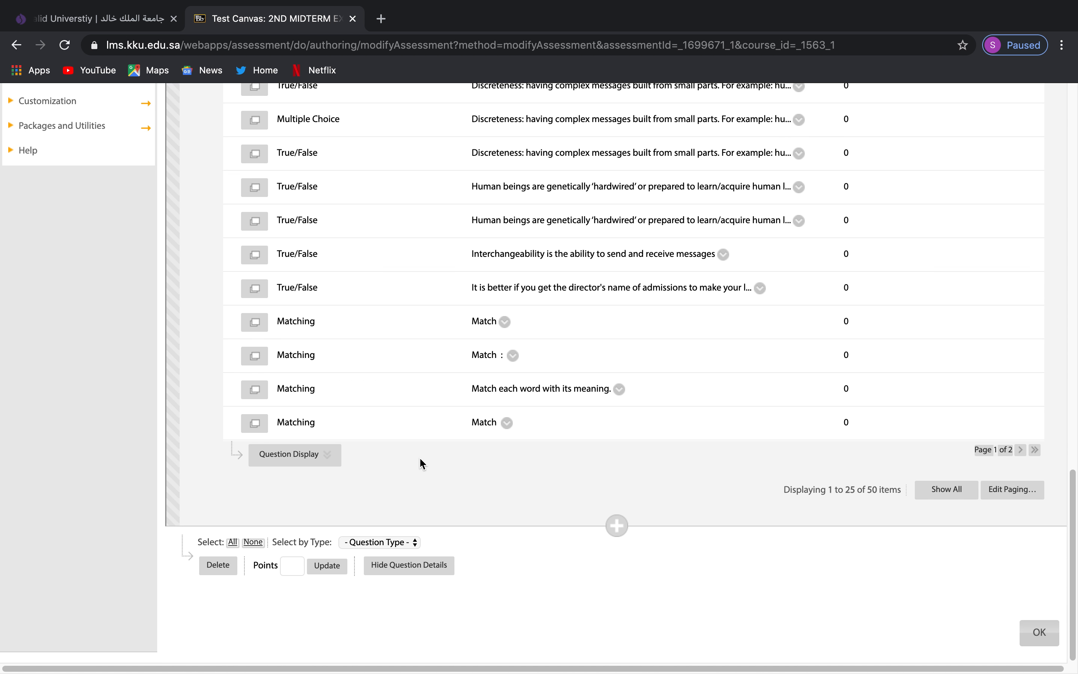
scroll(420, 457, up, 15)
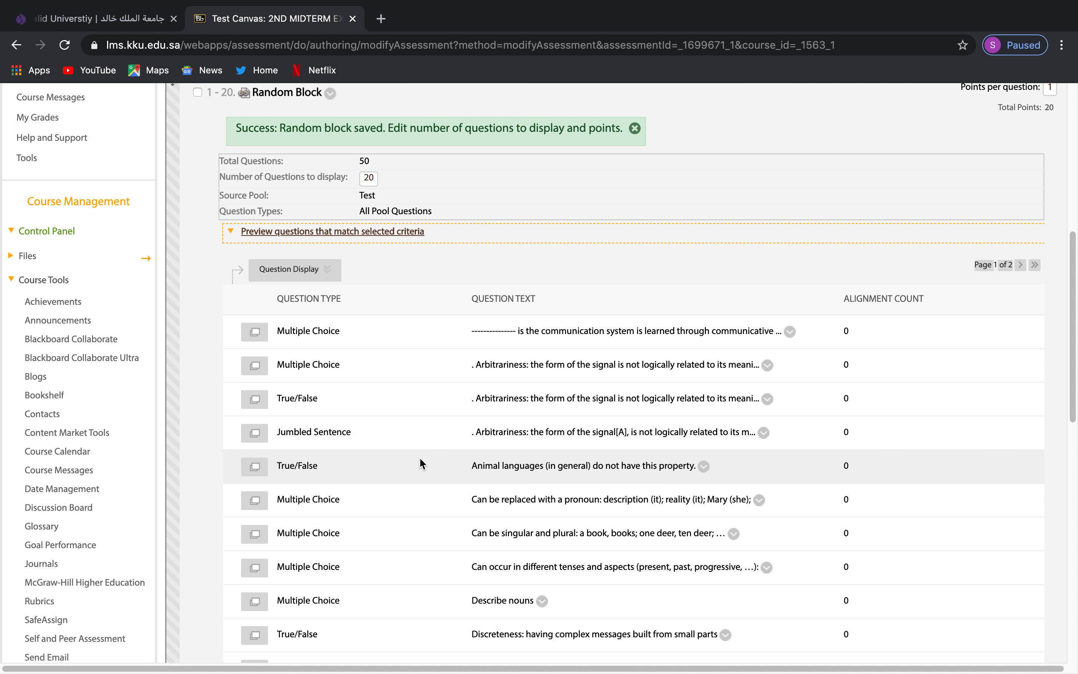
scroll(420, 456, down, 12)
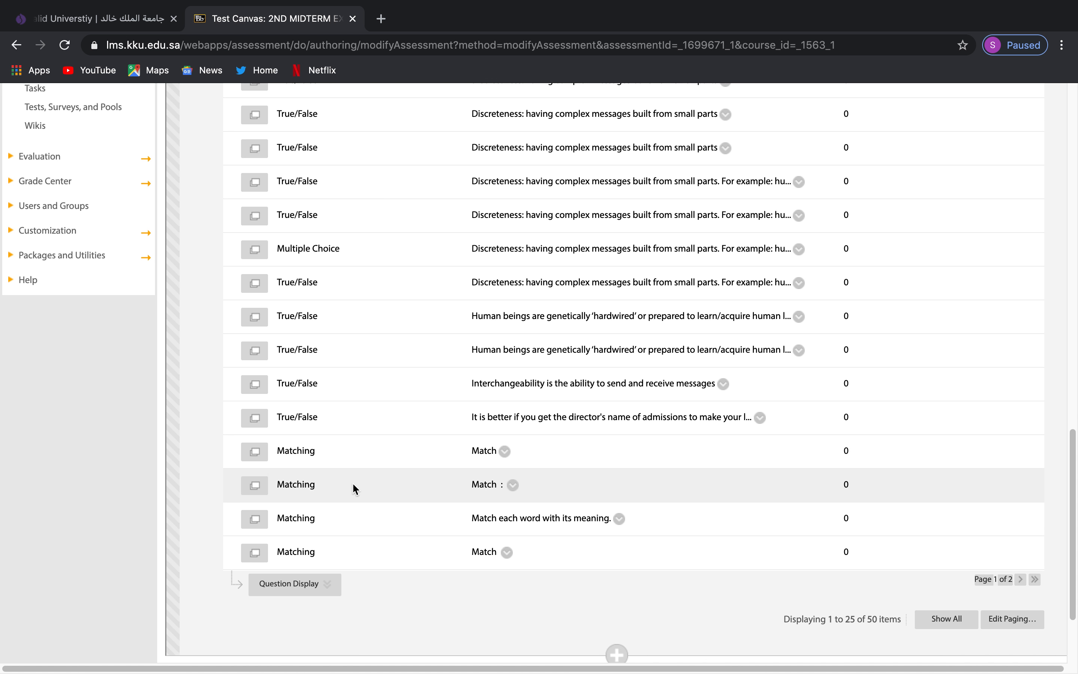
scroll(352, 484, up, 20)
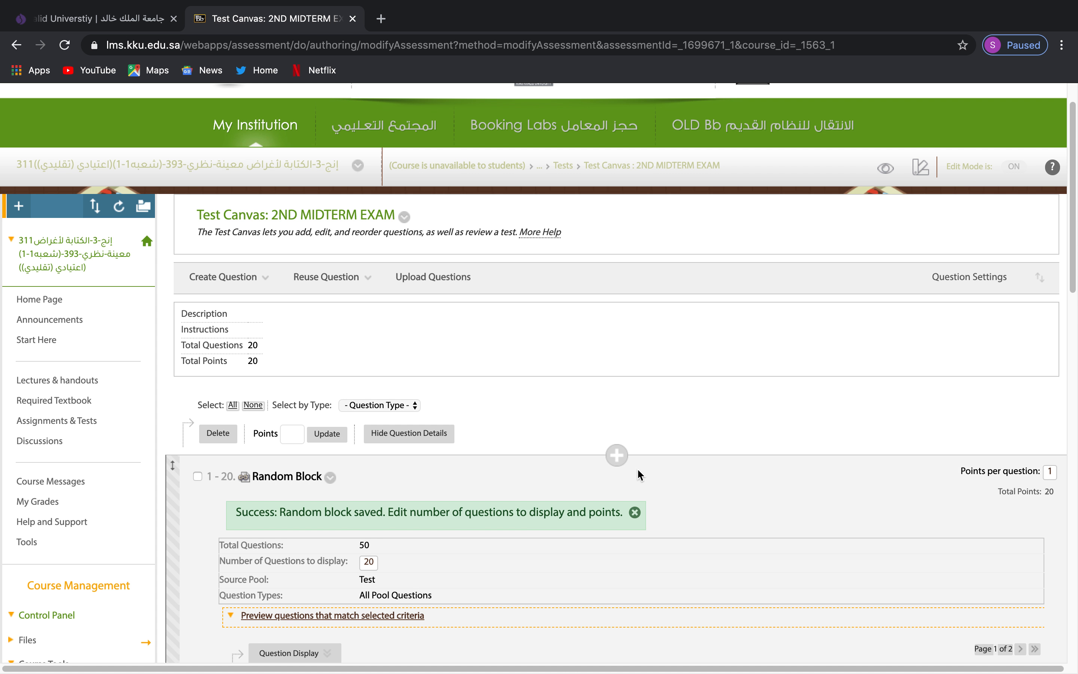
scroll(639, 475, down, 3)
click(403, 477)
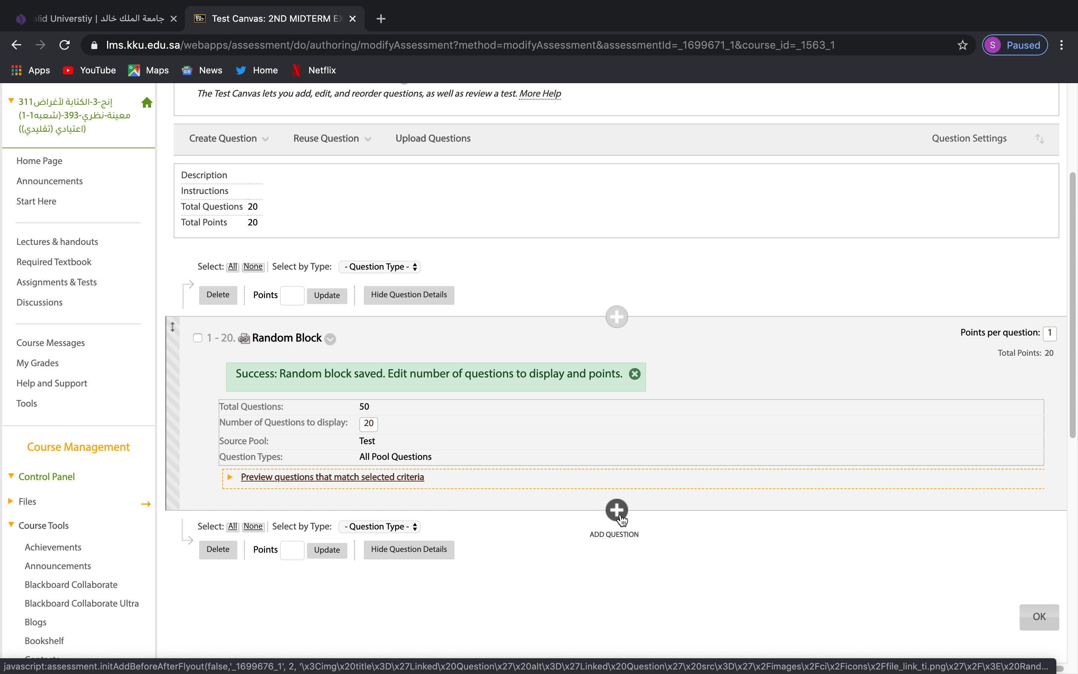
Leave the Test Canvas with OK to return to the Tests list.
click(326, 138)
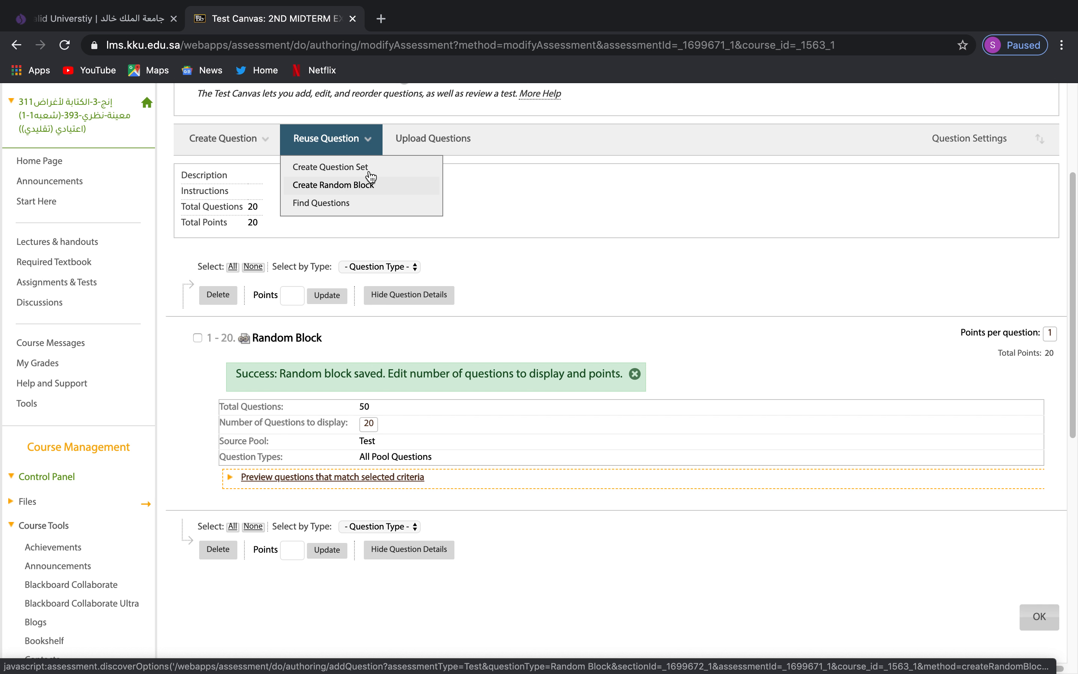
scroll(249, 237, down, 6)
scroll(579, 265, up, 6)
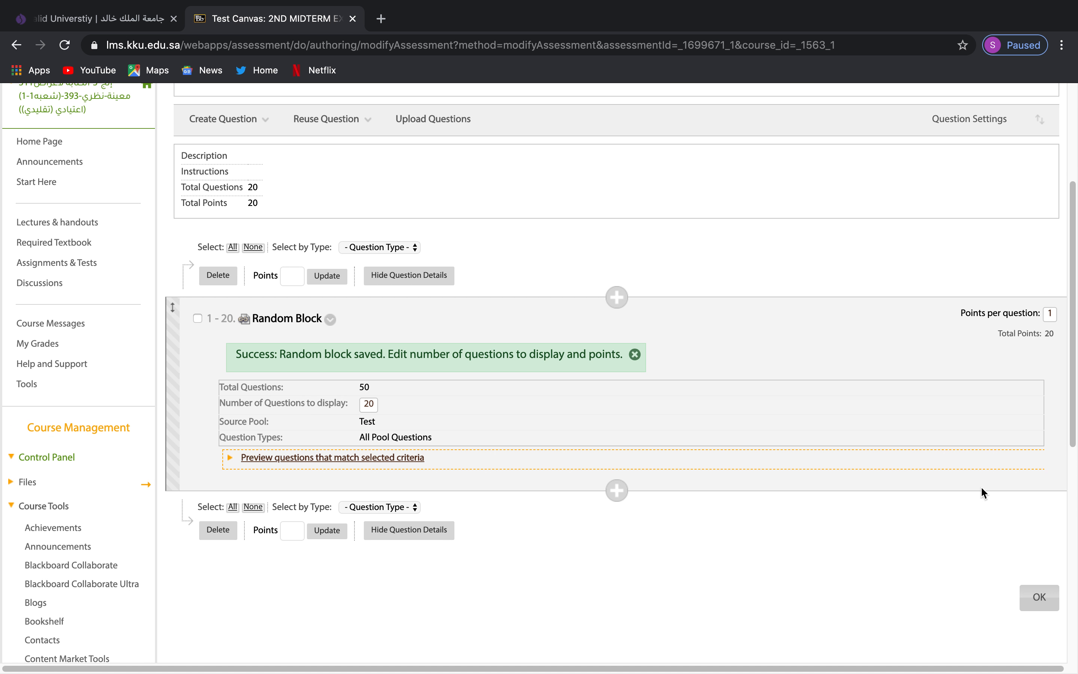
click(1040, 597)
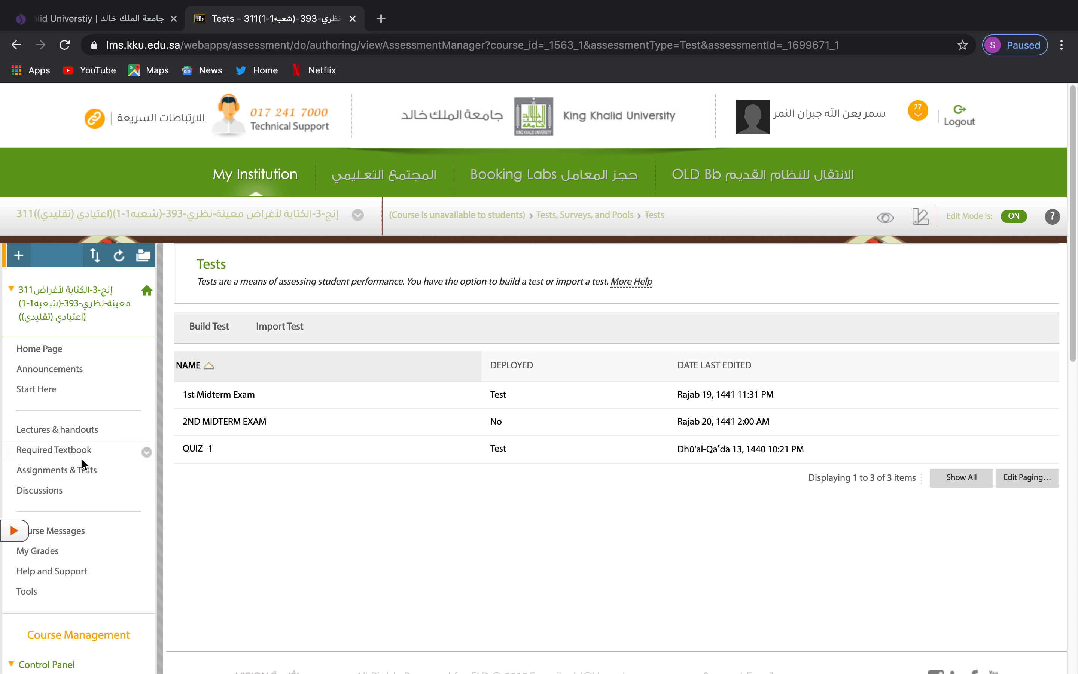
Go to Assignments & Tests, open the Test folder and expand the Assessments menu.
click(65, 472)
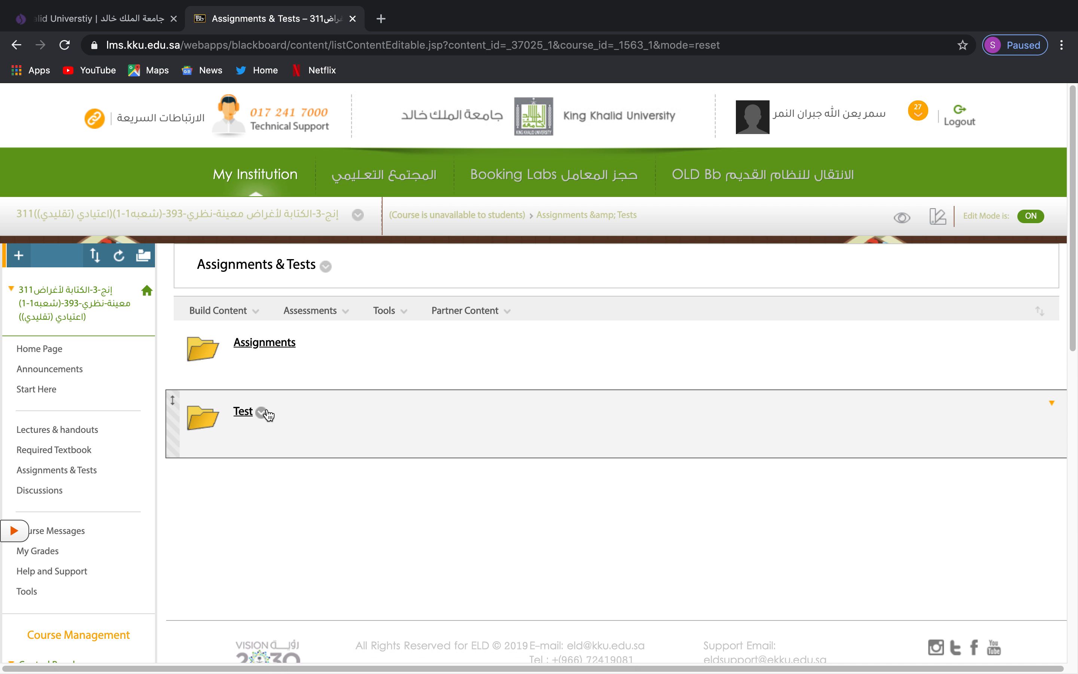
click(243, 414)
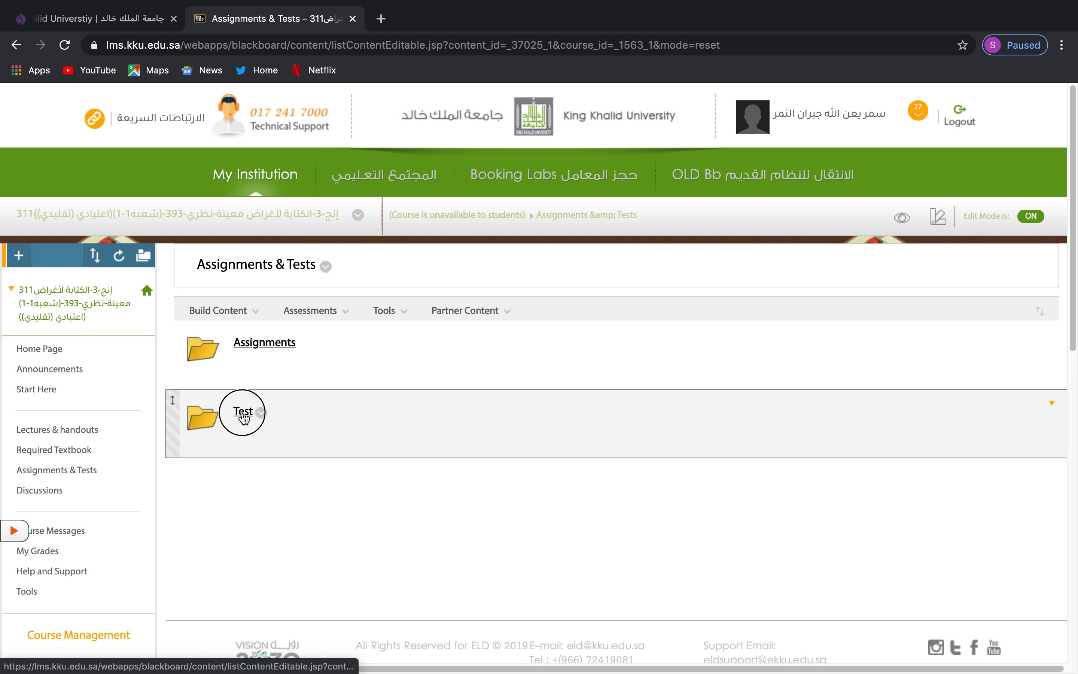
click(321, 311)
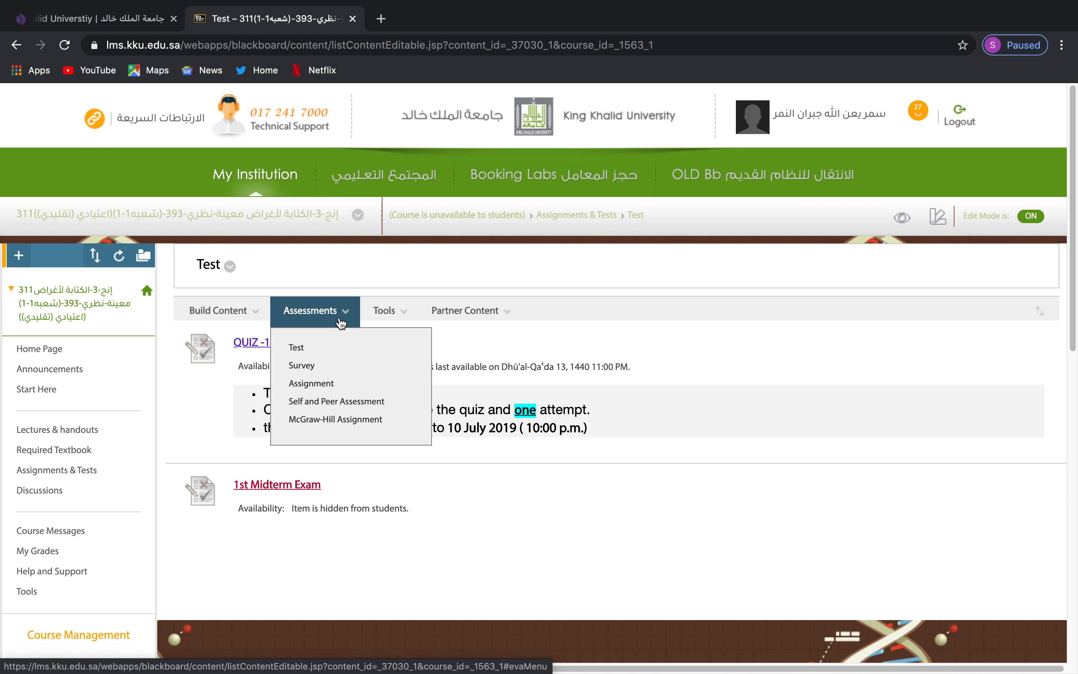
Choose Assessments > Test, pick 2ND MIDTERM EXAM as the existing test and submit.
click(307, 354)
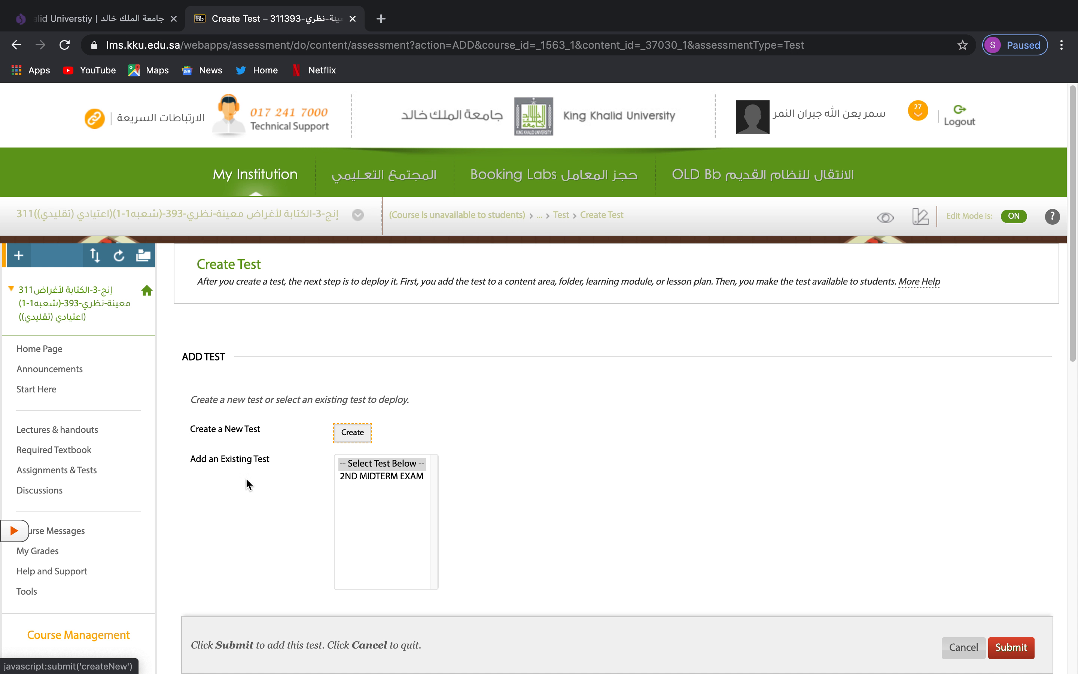
click(351, 478)
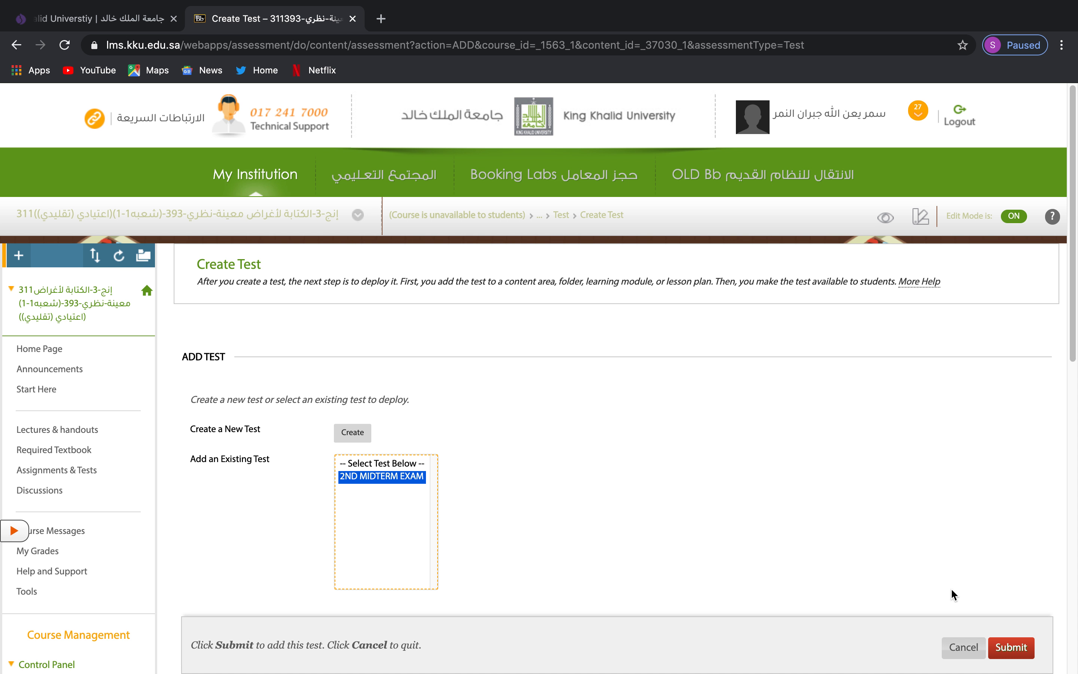
click(1020, 647)
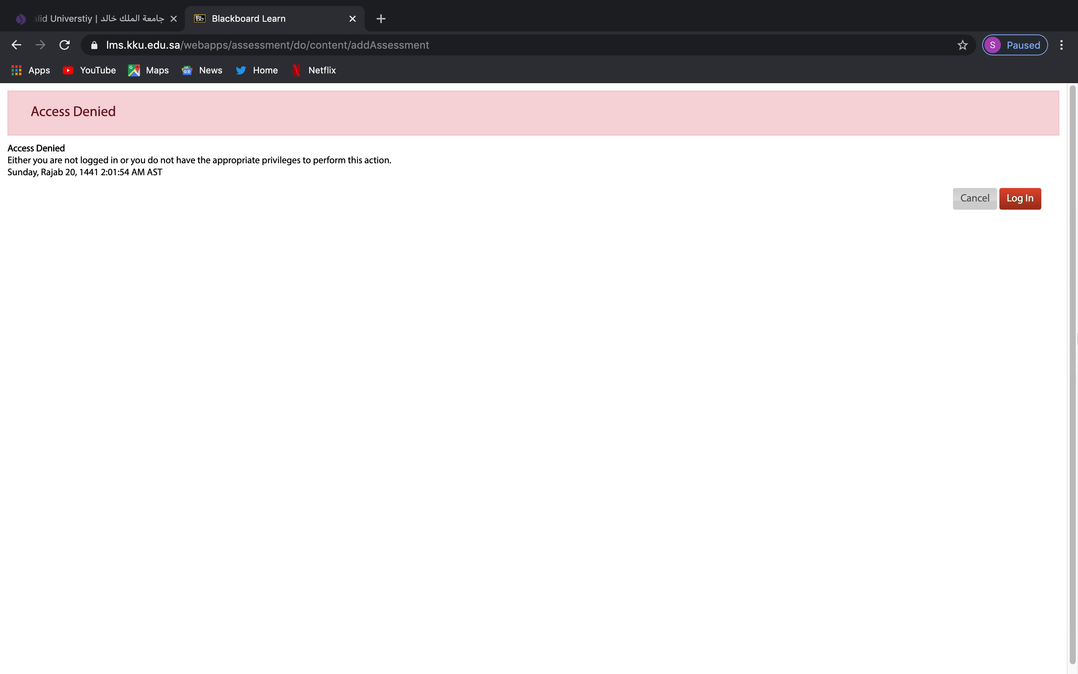
Log back in through the portal and reopen the course.
click(1021, 201)
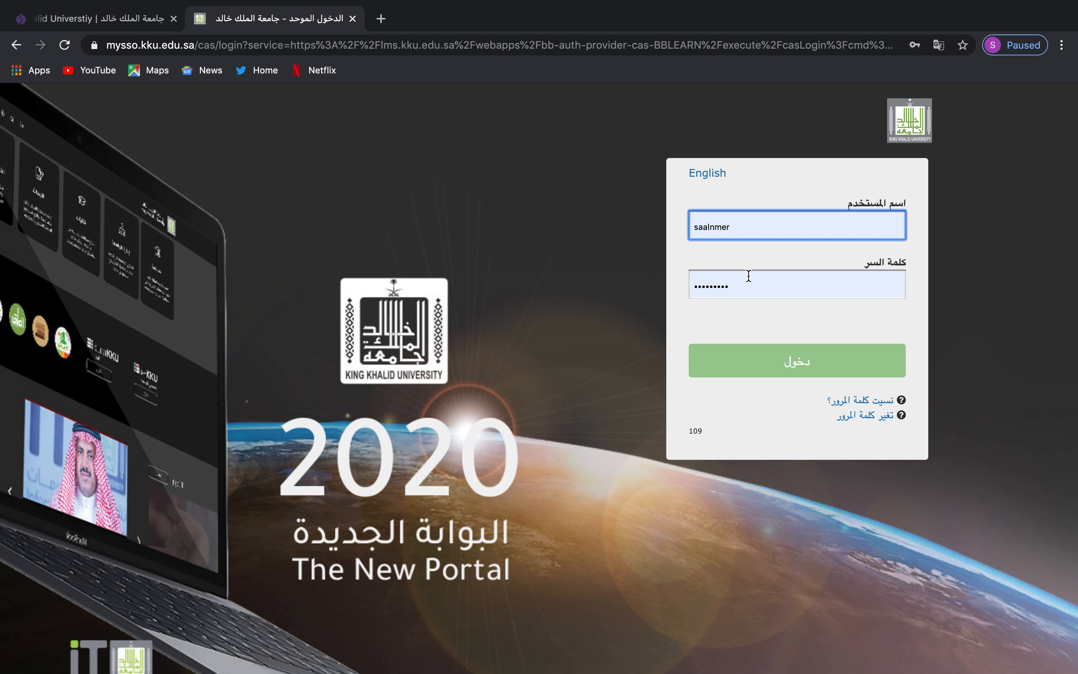
click(762, 370)
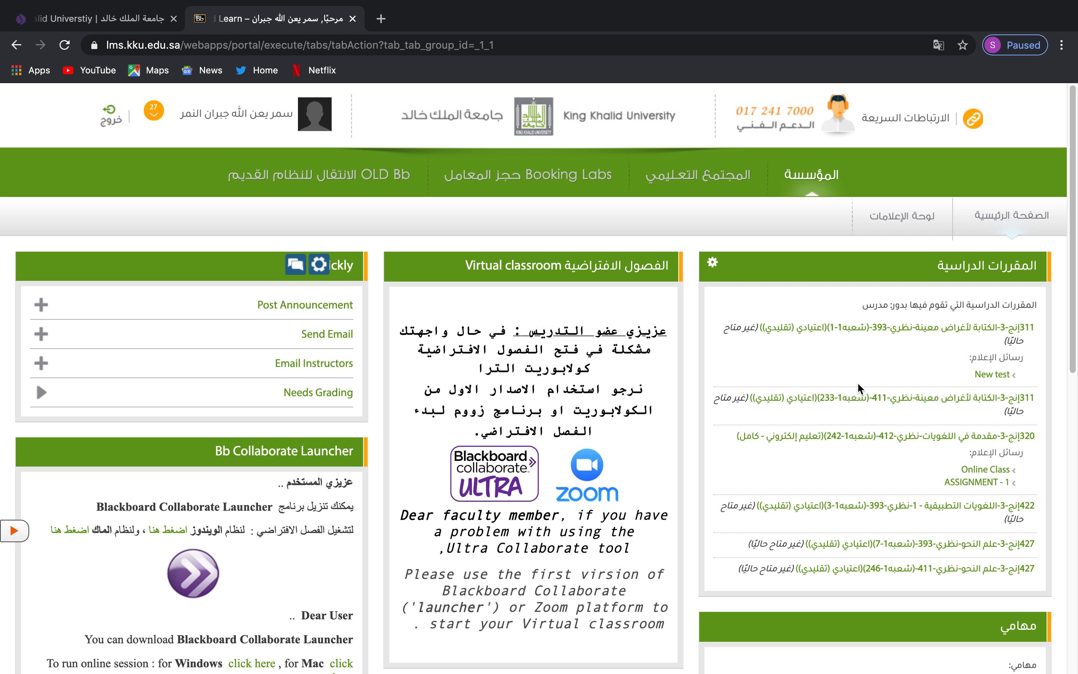
click(932, 329)
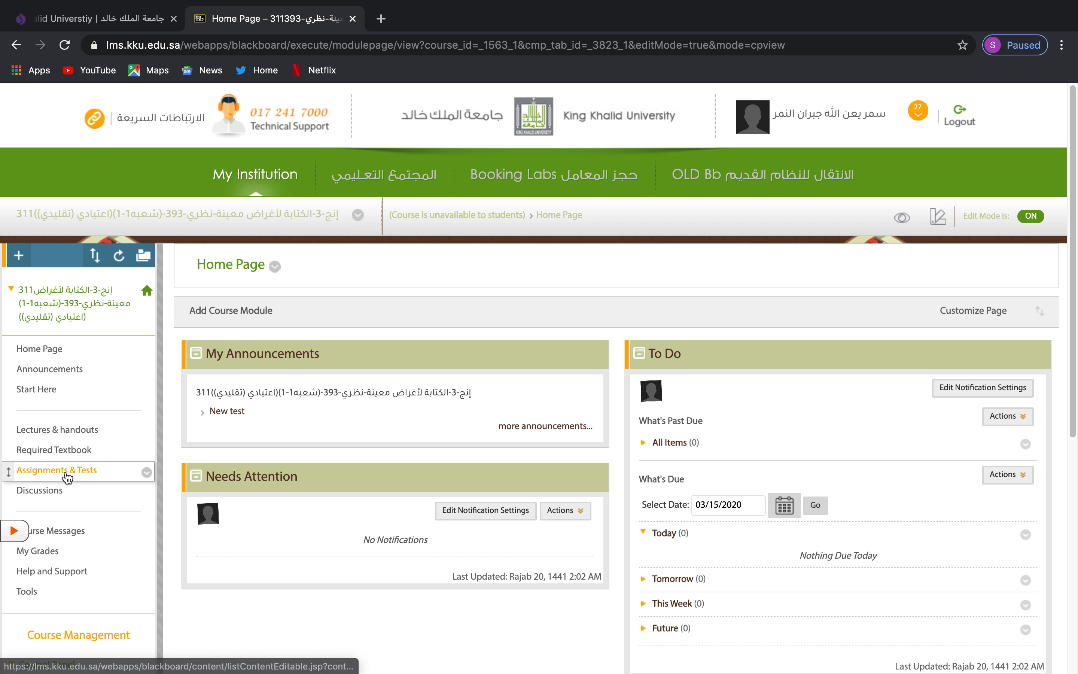
In Assignments & Tests > Test, add the existing 2ND MIDTERM EXAM via Assessments > Test.
click(67, 472)
click(243, 411)
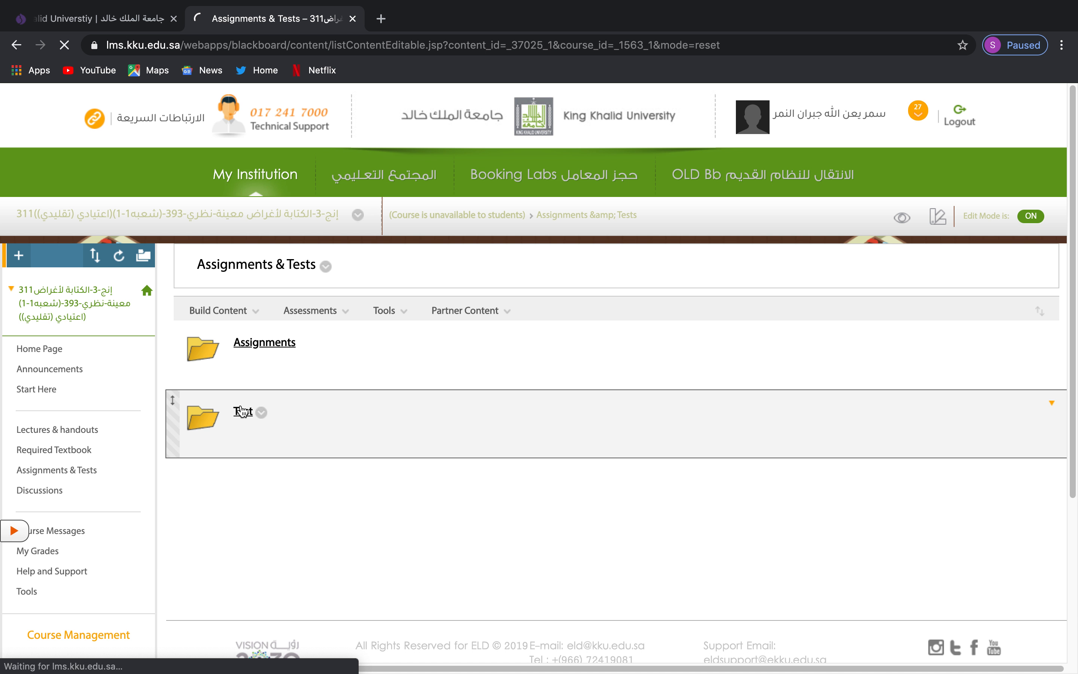
click(312, 310)
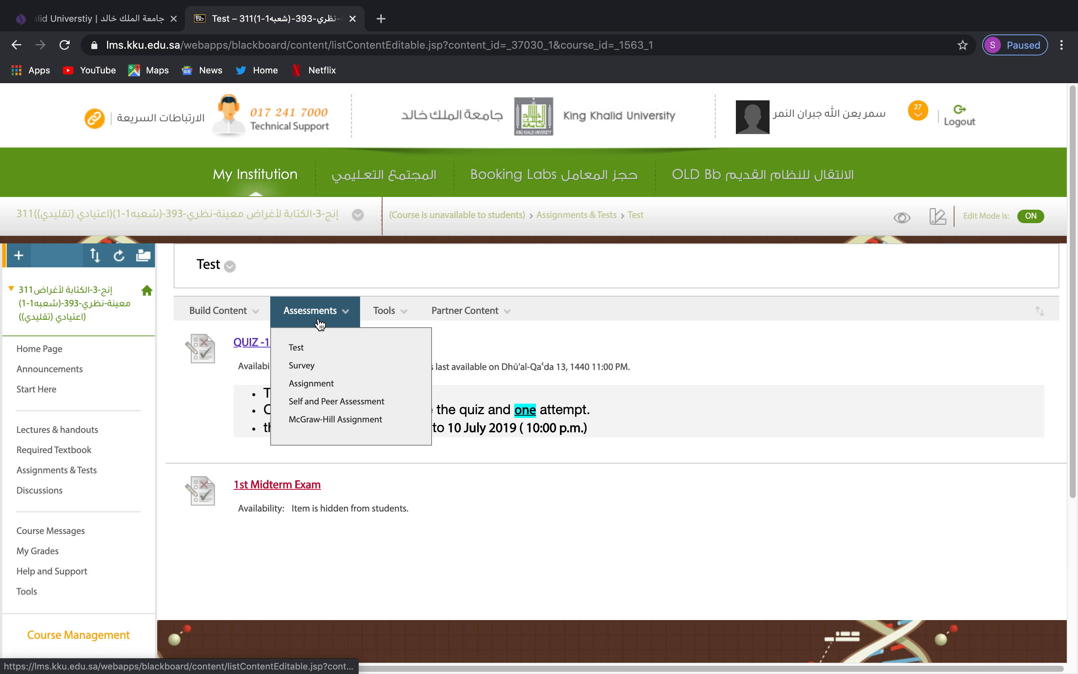
click(314, 353)
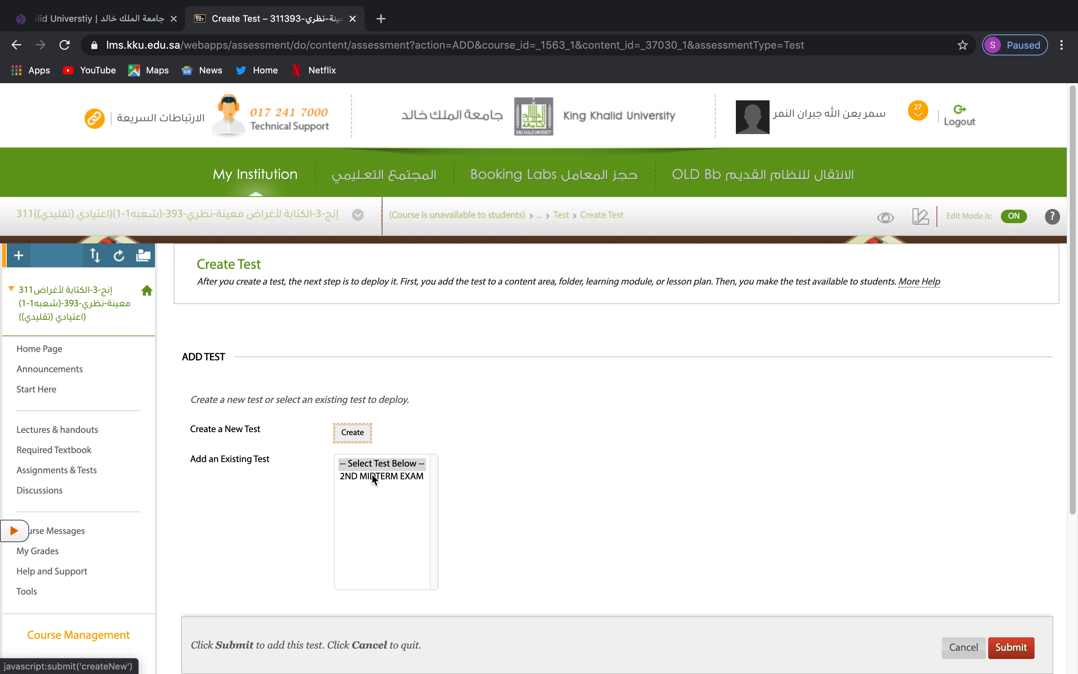
click(375, 476)
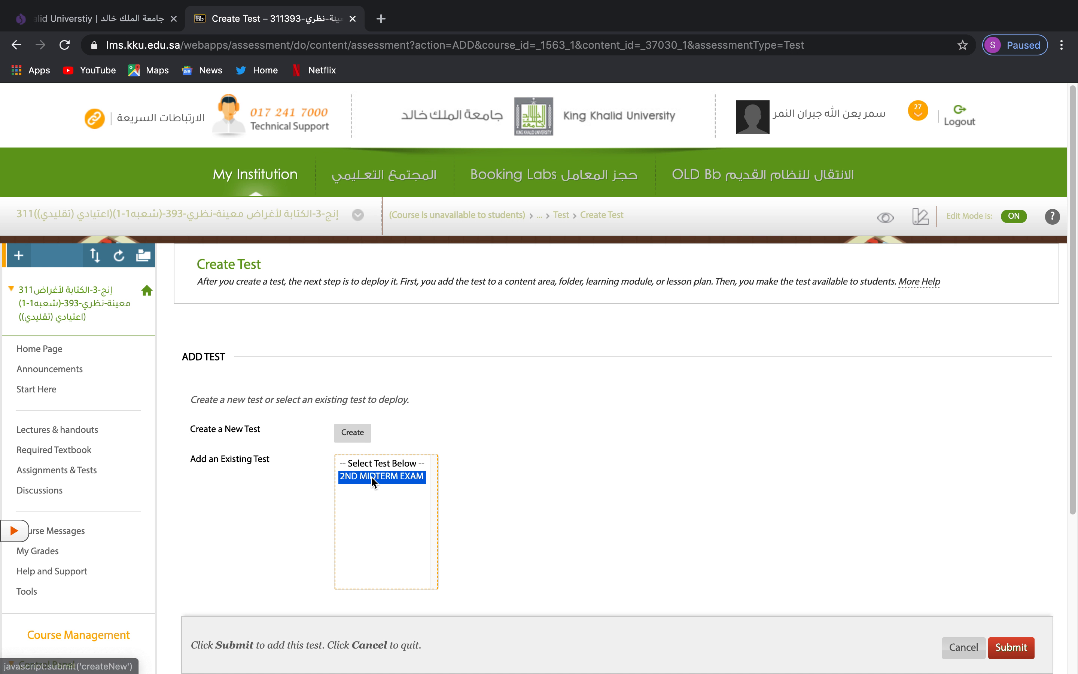
click(1012, 647)
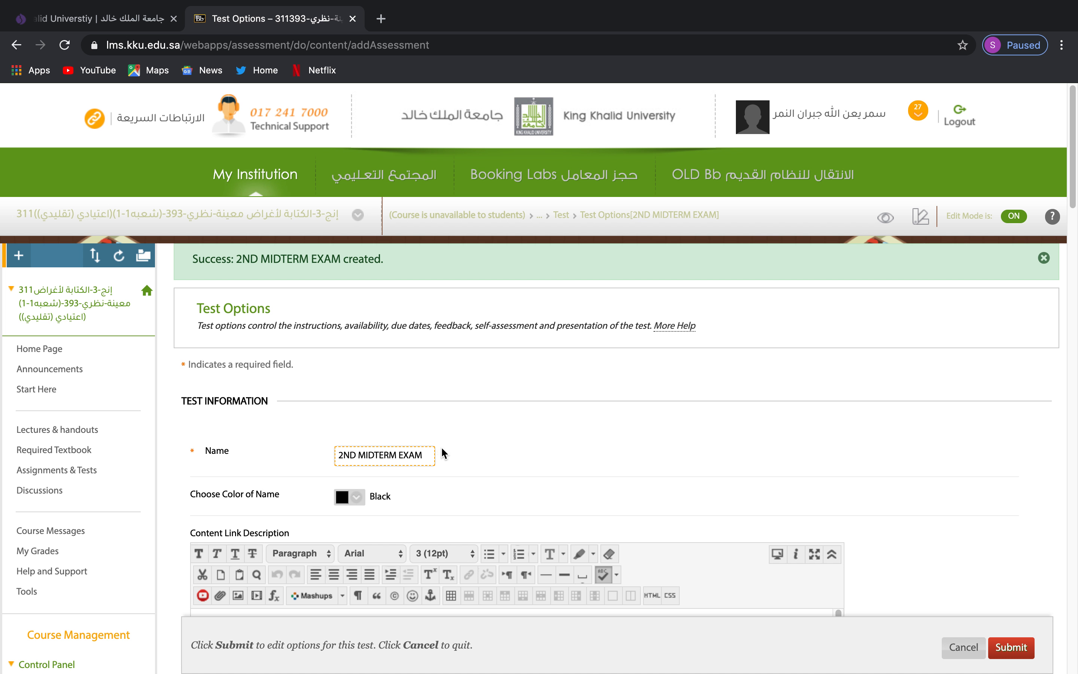
Set the test name colour to Light Green Spring.
scroll(494, 433, down, 5)
click(357, 280)
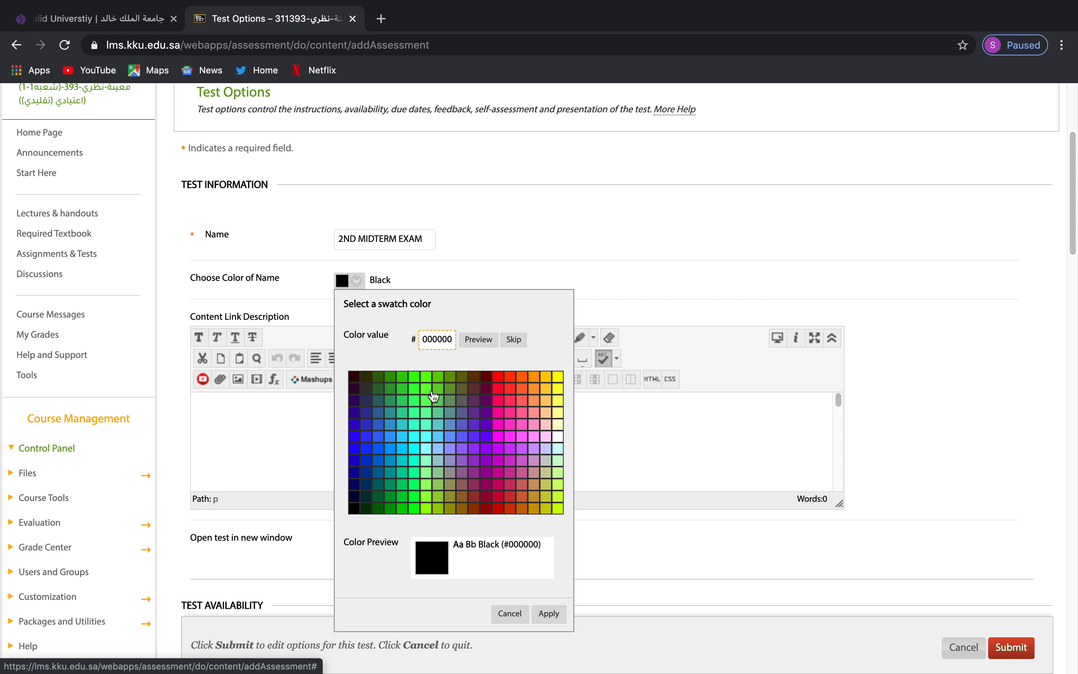
click(426, 389)
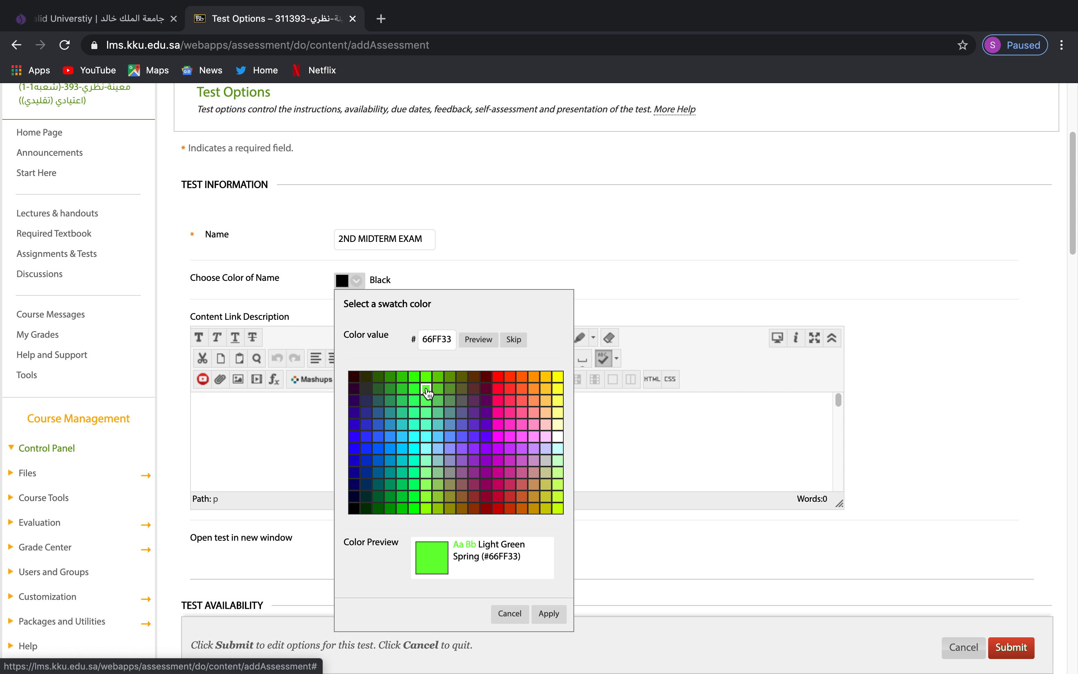
click(549, 614)
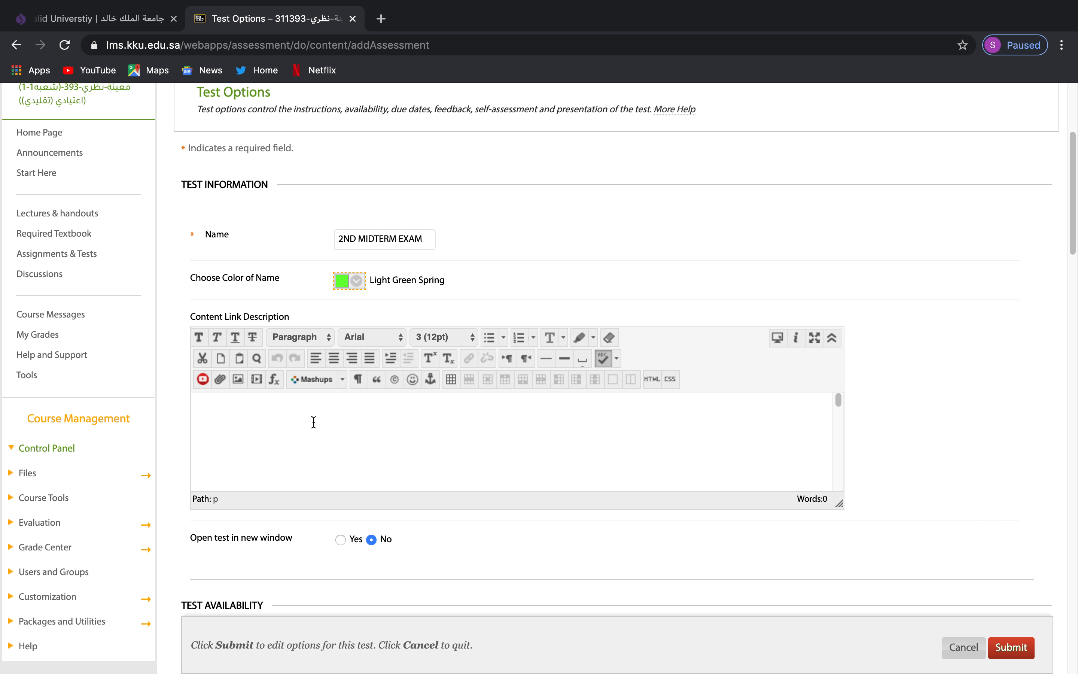
Keep the test unavailable to students for now and limited to a single attempt.
scroll(743, 297, down, 5)
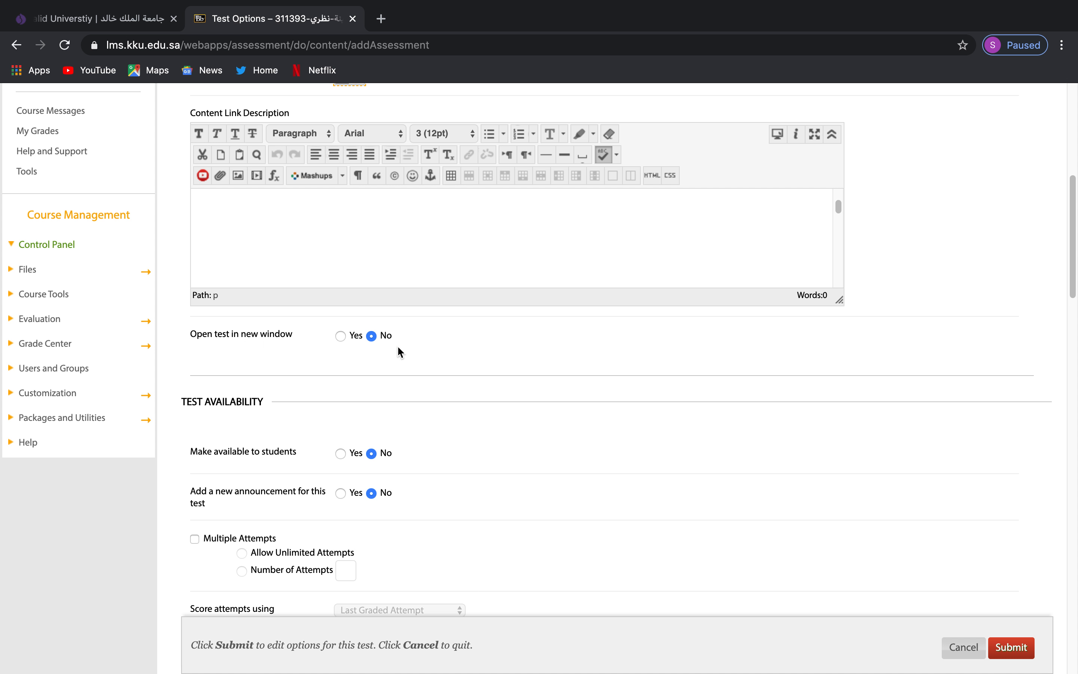
scroll(401, 375, down, 3)
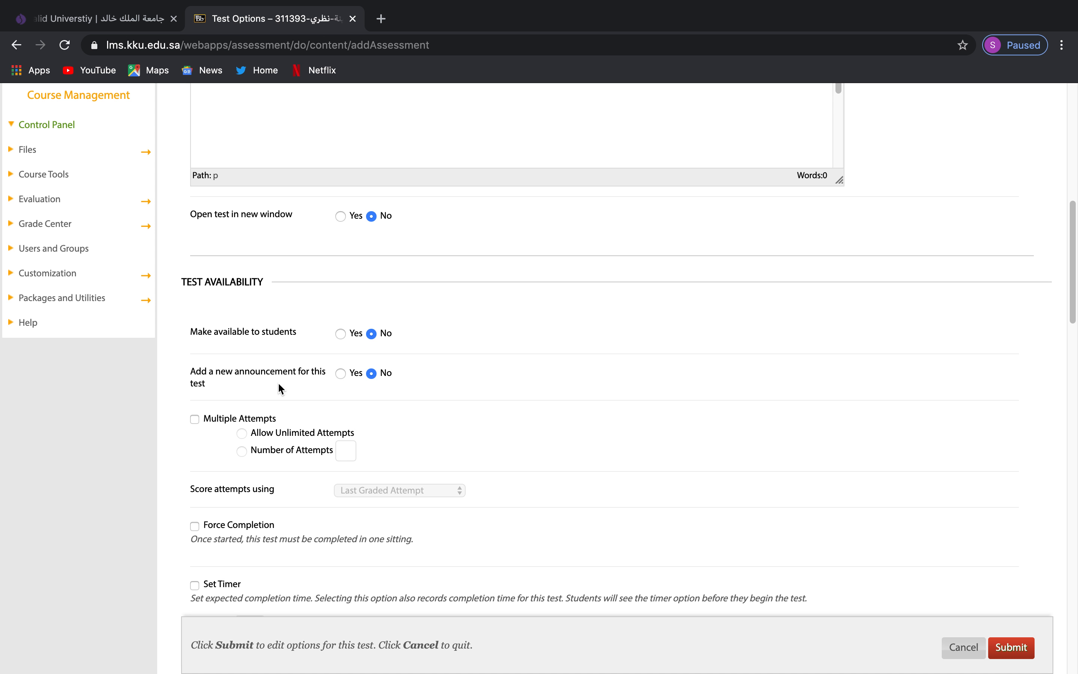
click(344, 333)
click(372, 334)
scroll(402, 361, down, 2)
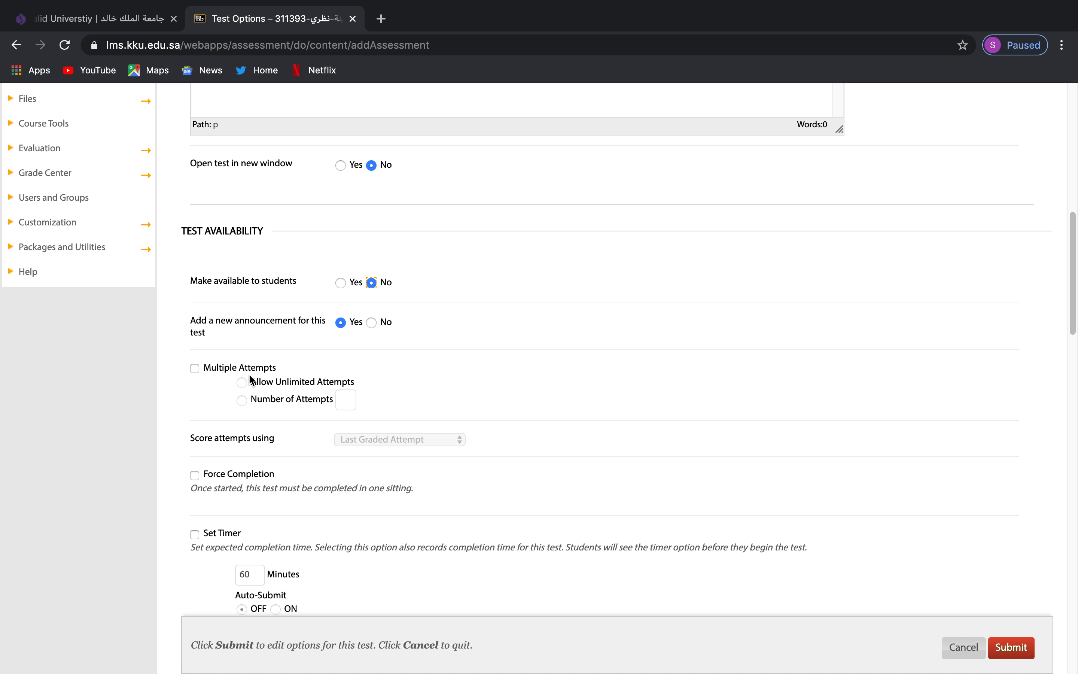
click(194, 368)
click(195, 369)
Turn on Force Completion and a 60-minute timer with Auto-Submit on.
scroll(292, 468, down, 3)
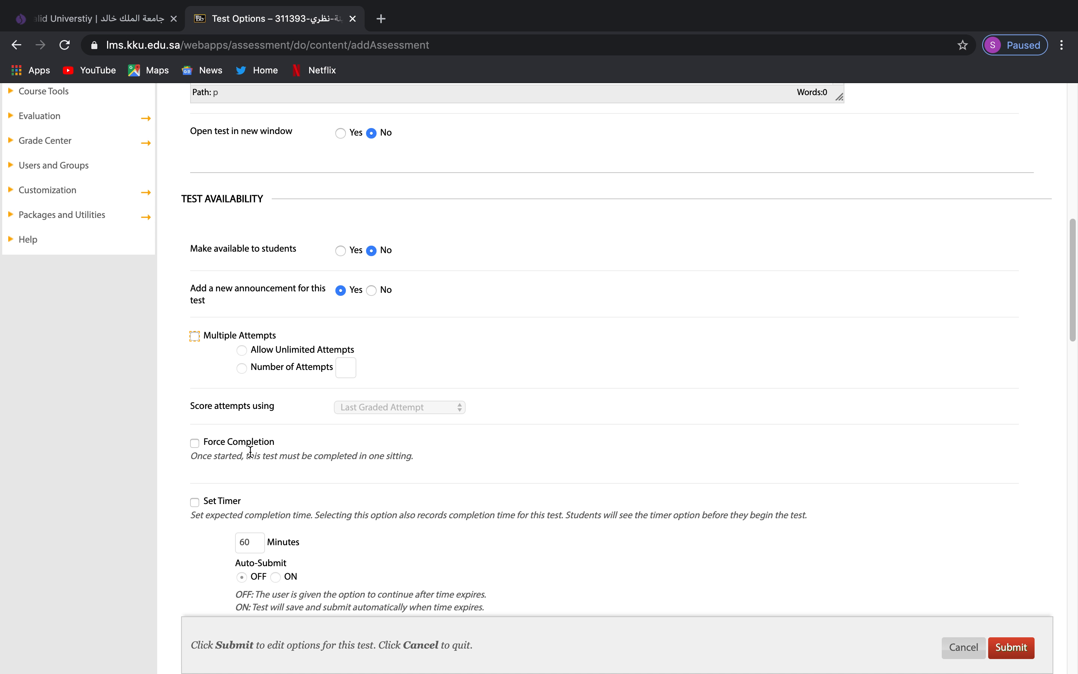
scroll(233, 444, down, 2)
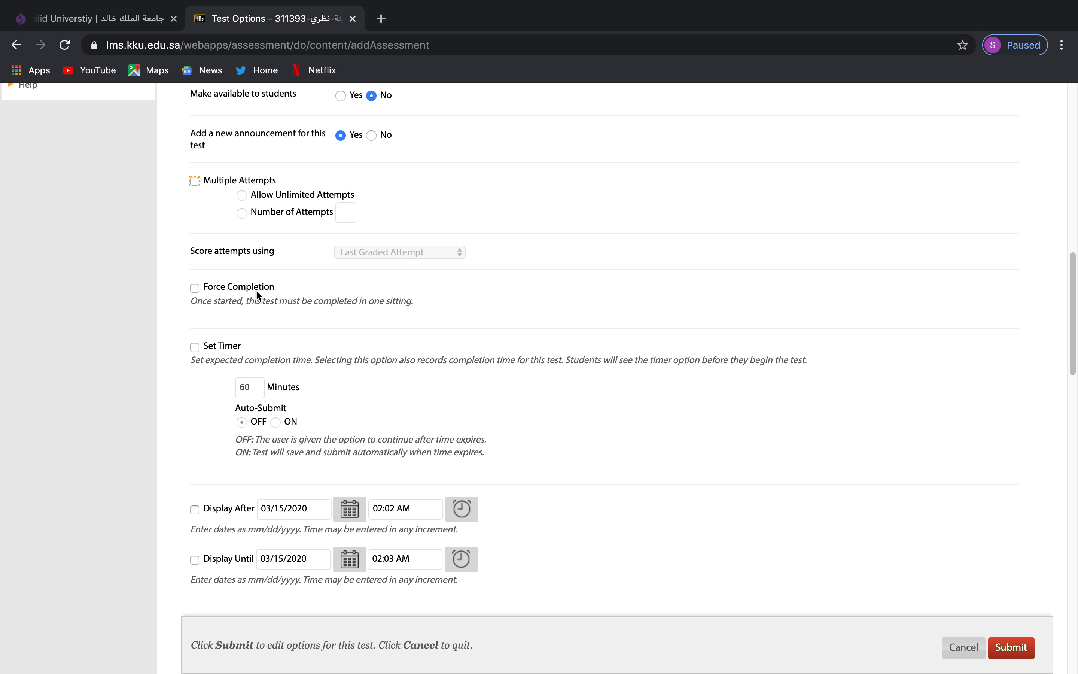
click(195, 288)
click(194, 347)
click(255, 386)
click(276, 421)
scroll(390, 435, down, 7)
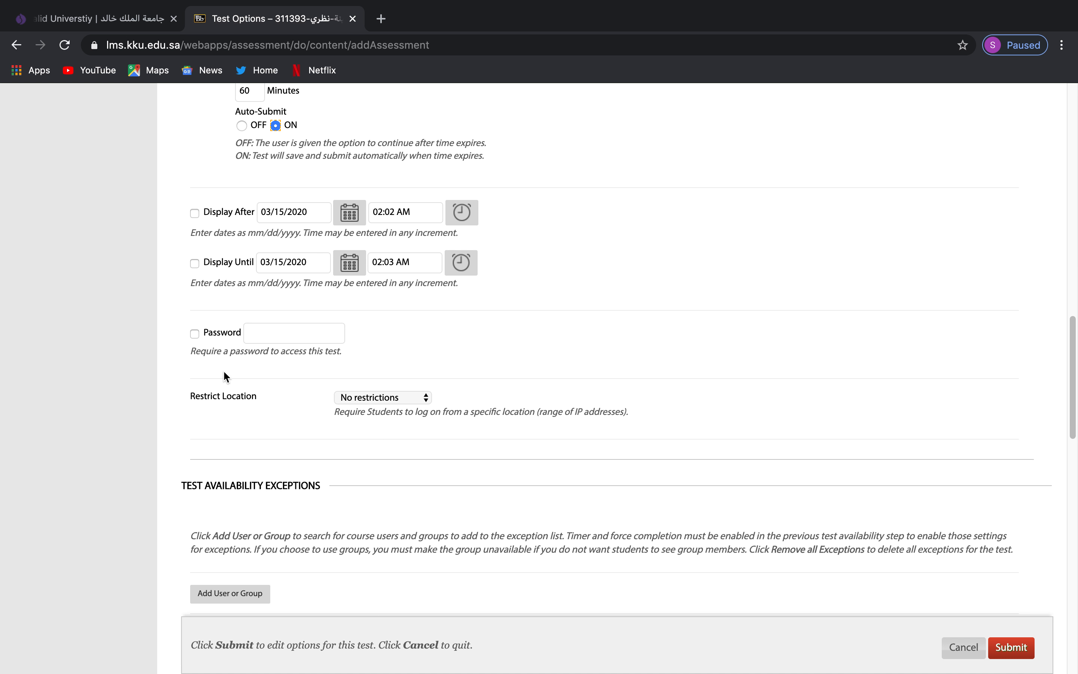
scroll(264, 306, down, 4)
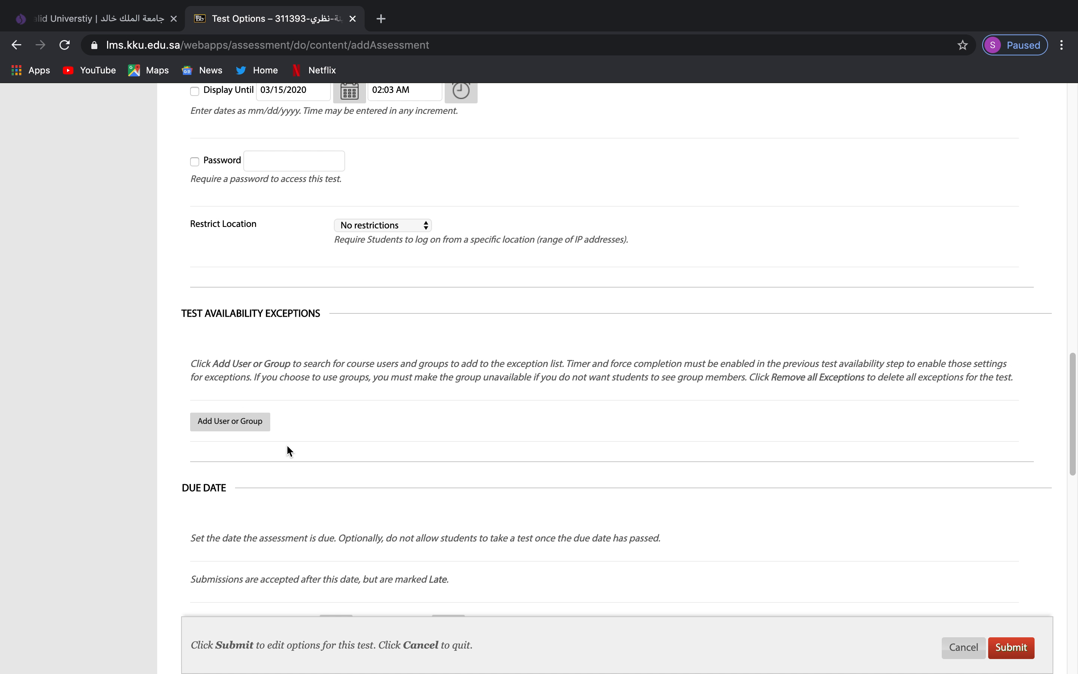
scroll(439, 466, down, 5)
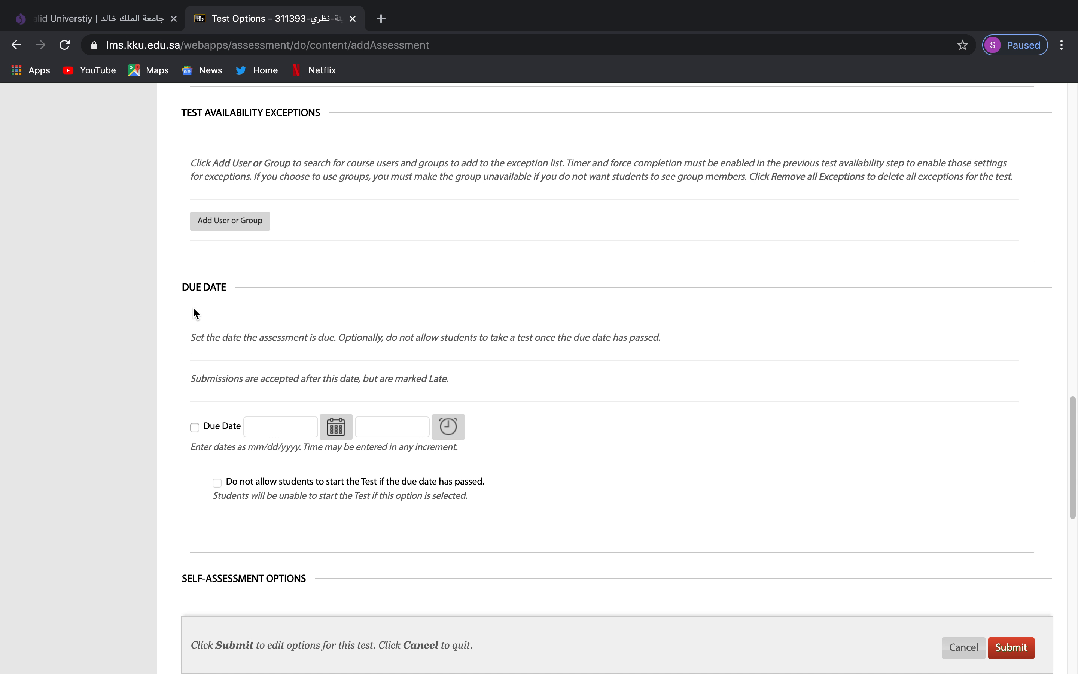
Set the due date to 03/15/2020 at 03:30 AM and block starting the test after it passes.
click(194, 427)
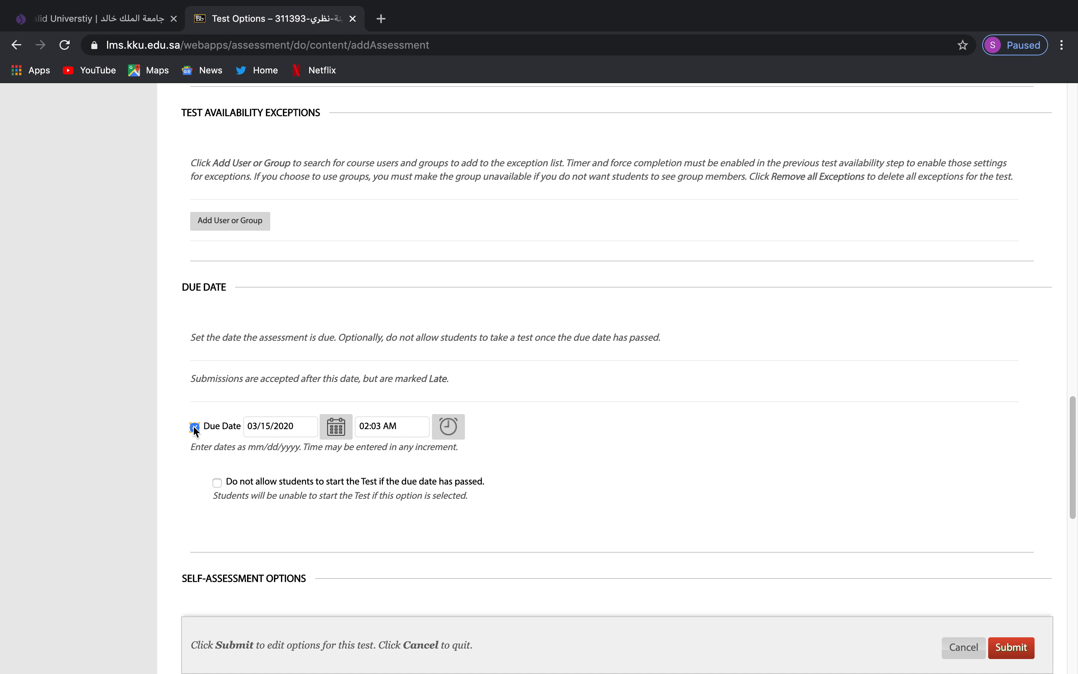
click(448, 426)
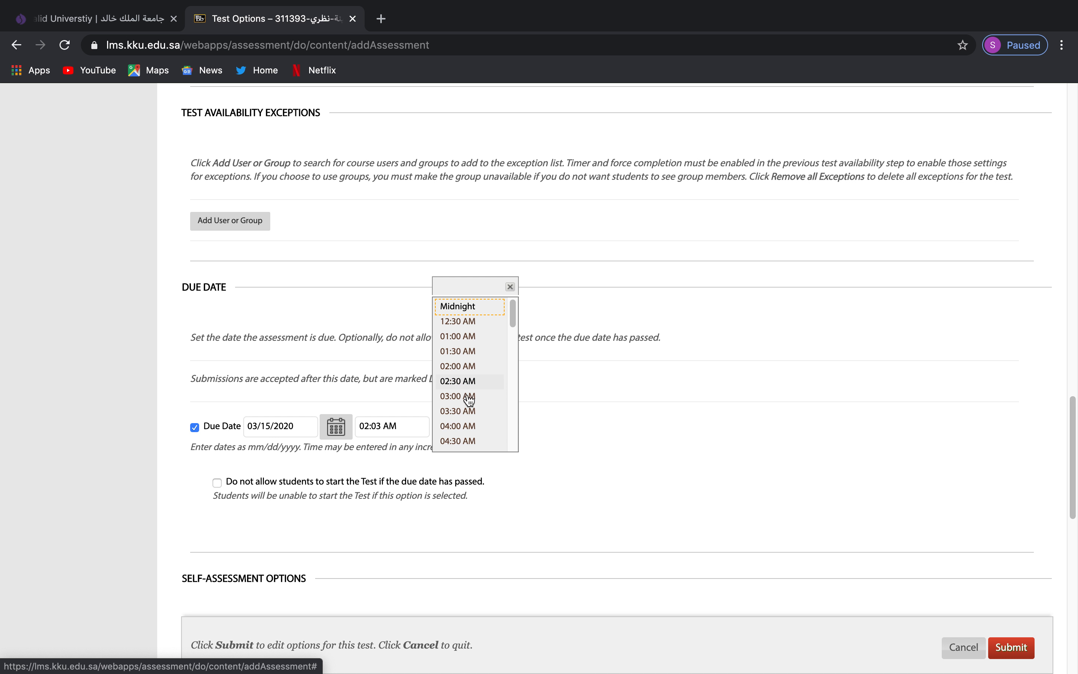
scroll(471, 436, down, 1)
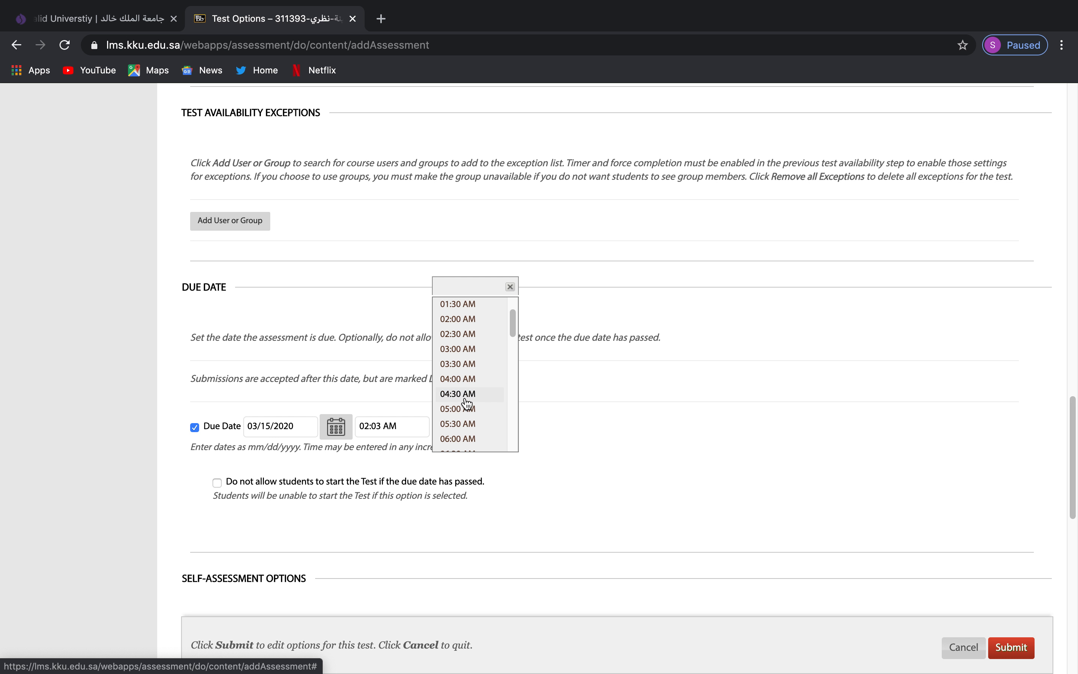
click(464, 370)
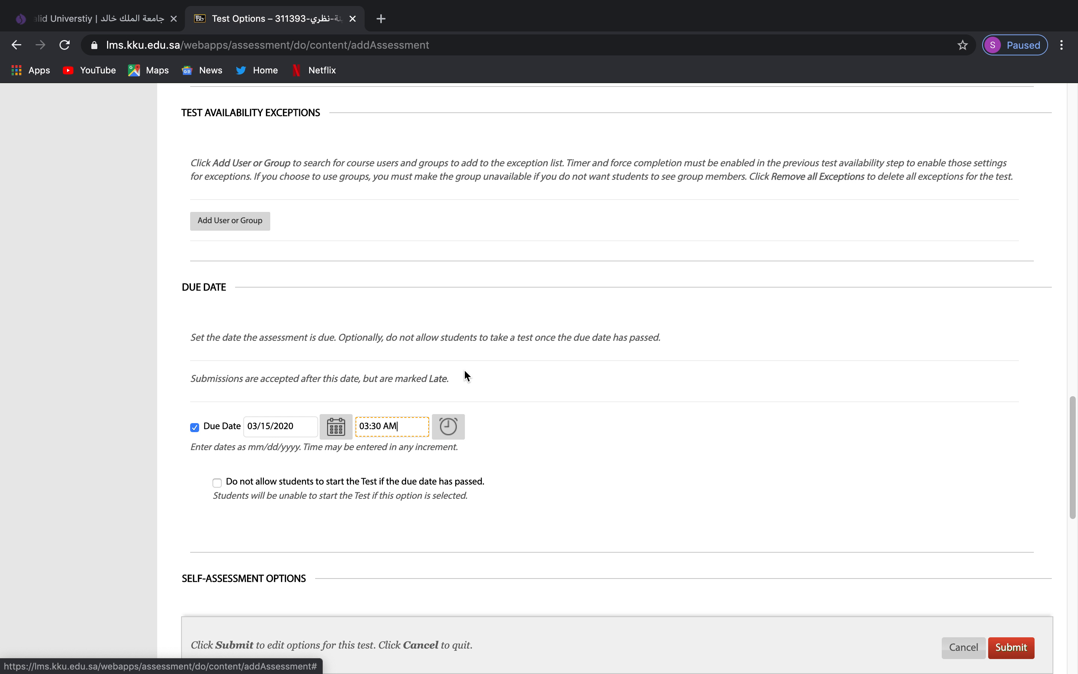
scroll(370, 536, down, 3)
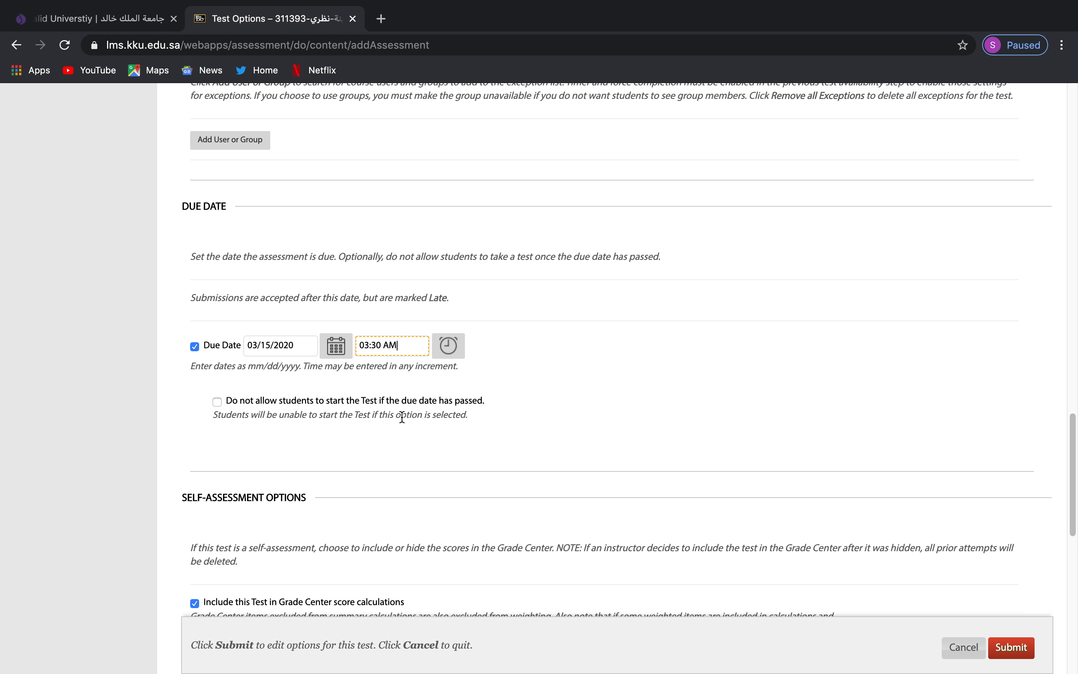
click(218, 402)
scroll(354, 428, down, 10)
scroll(354, 428, down, 3)
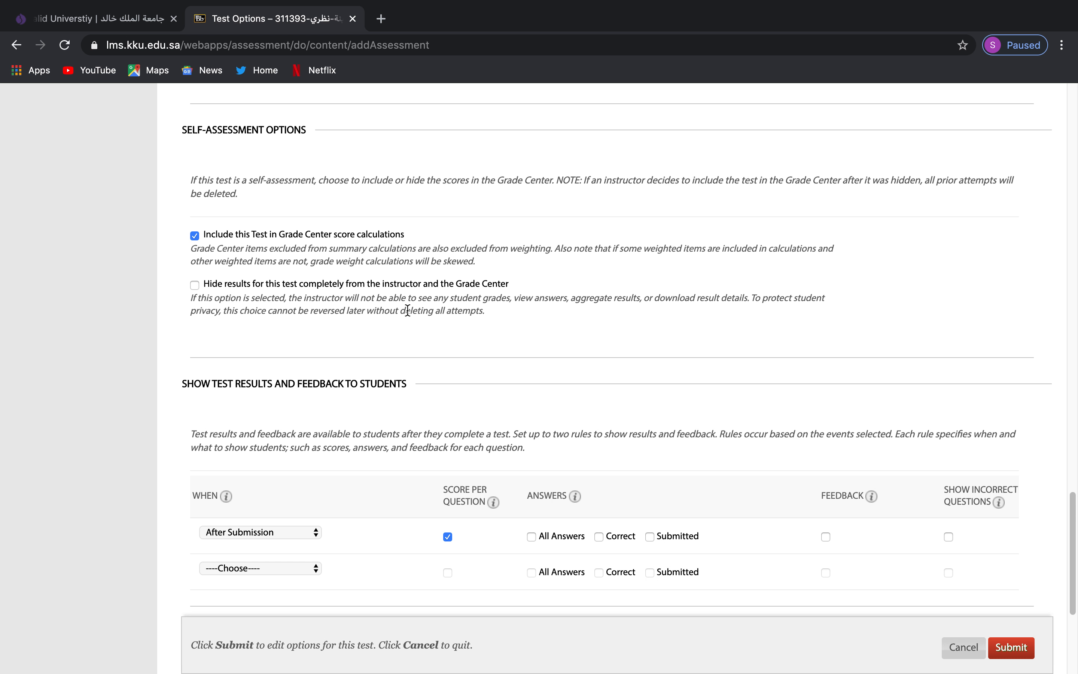
Release results After Due Date, also revealing correct and submitted answers.
scroll(357, 308, down, 3)
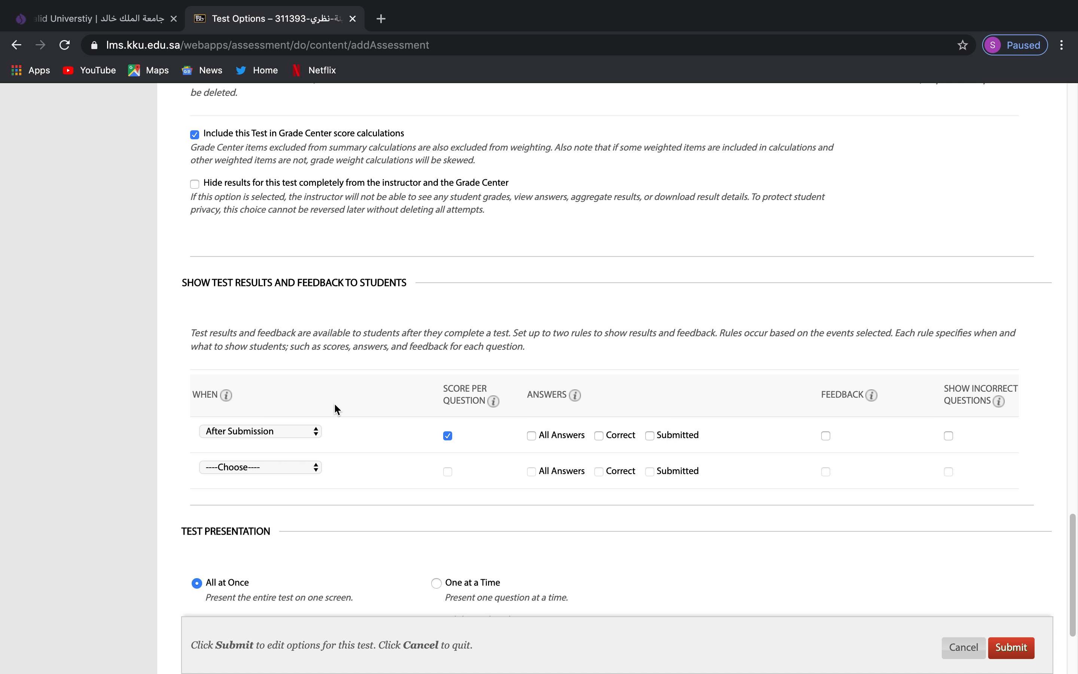
scroll(335, 408, down, 2)
click(313, 356)
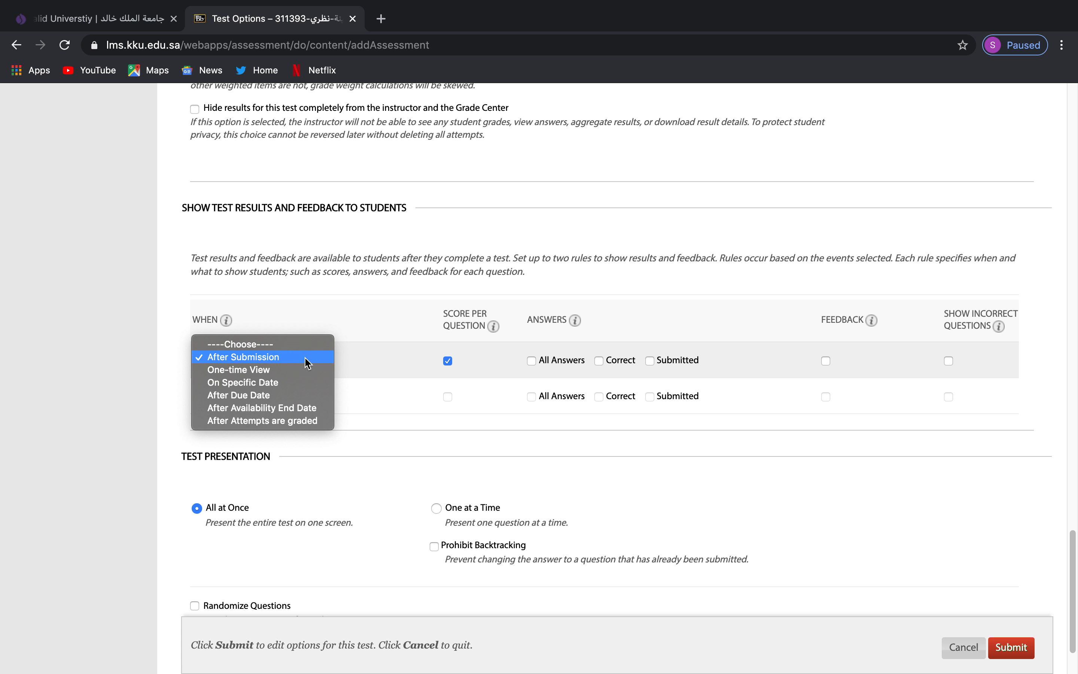
click(293, 401)
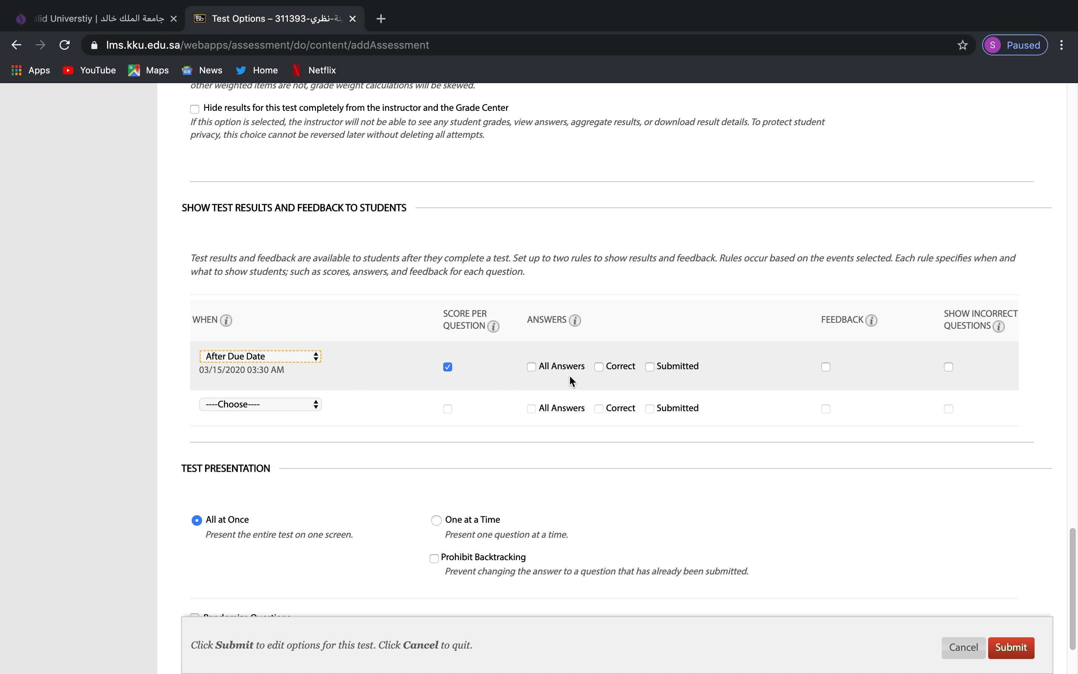
click(599, 367)
click(661, 370)
scroll(624, 376, down, 2)
scroll(624, 379, down, 1)
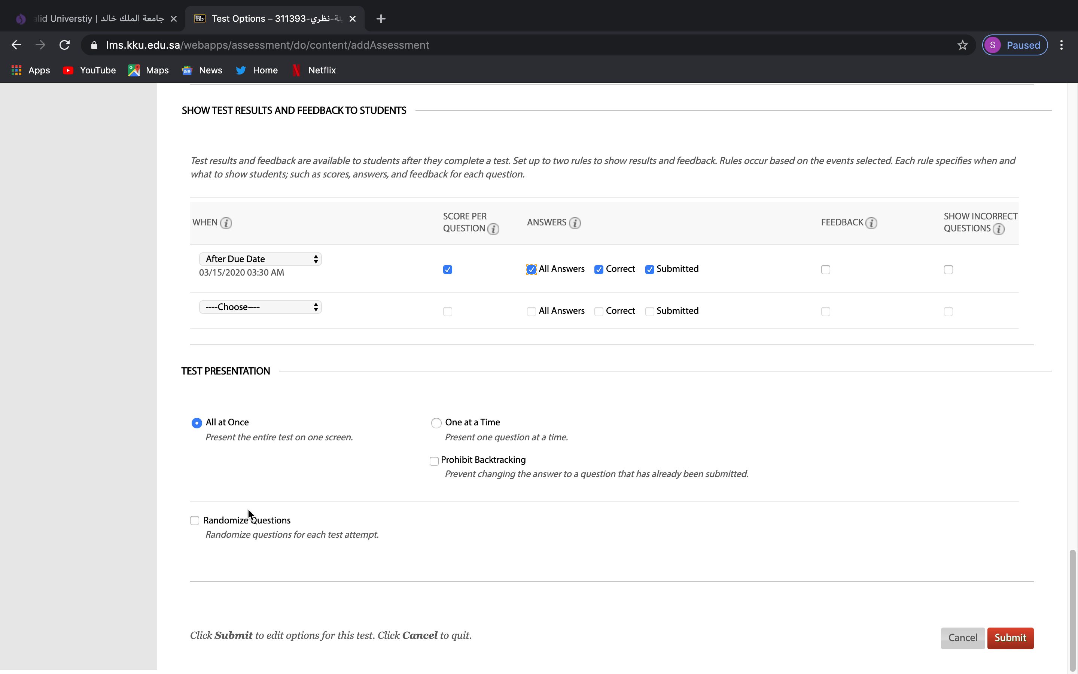
Set 2ND MIDTERM EXAM to one question at a time with prohibited backtracking and randomized questions, then submit.
click(437, 423)
click(435, 463)
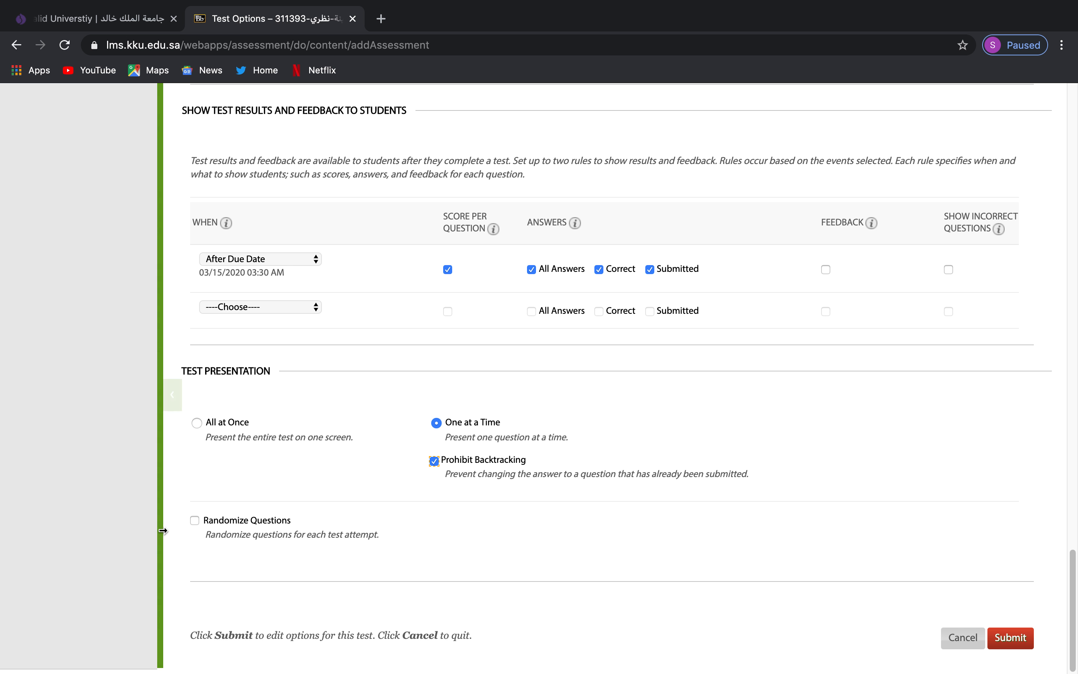
click(195, 521)
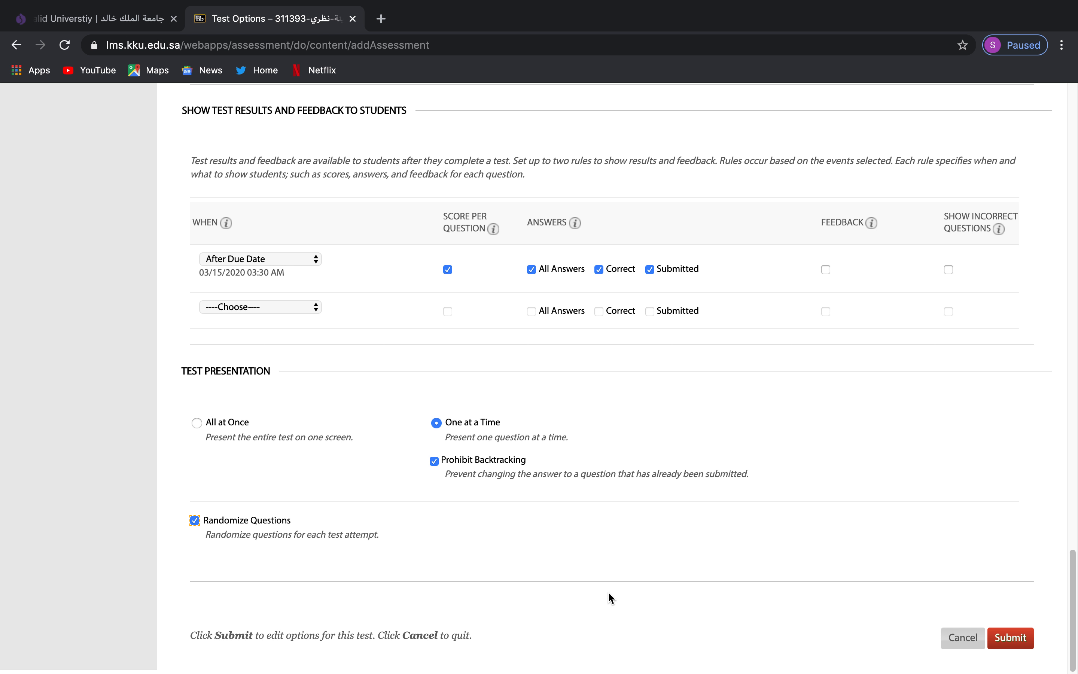
scroll(626, 557, down, 1)
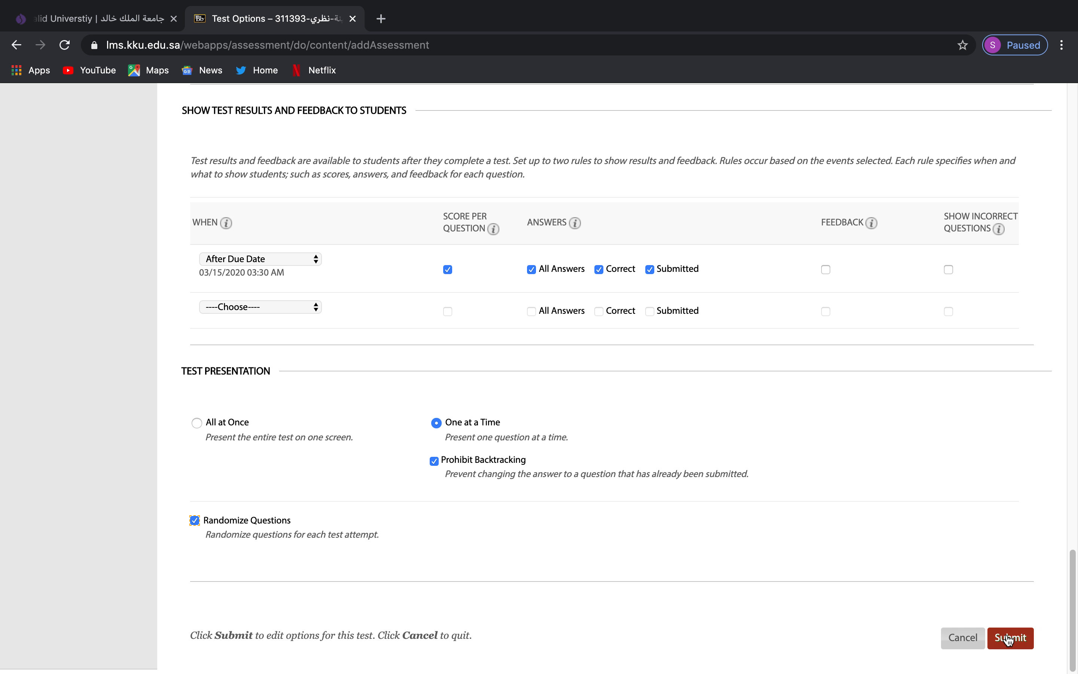
click(1010, 639)
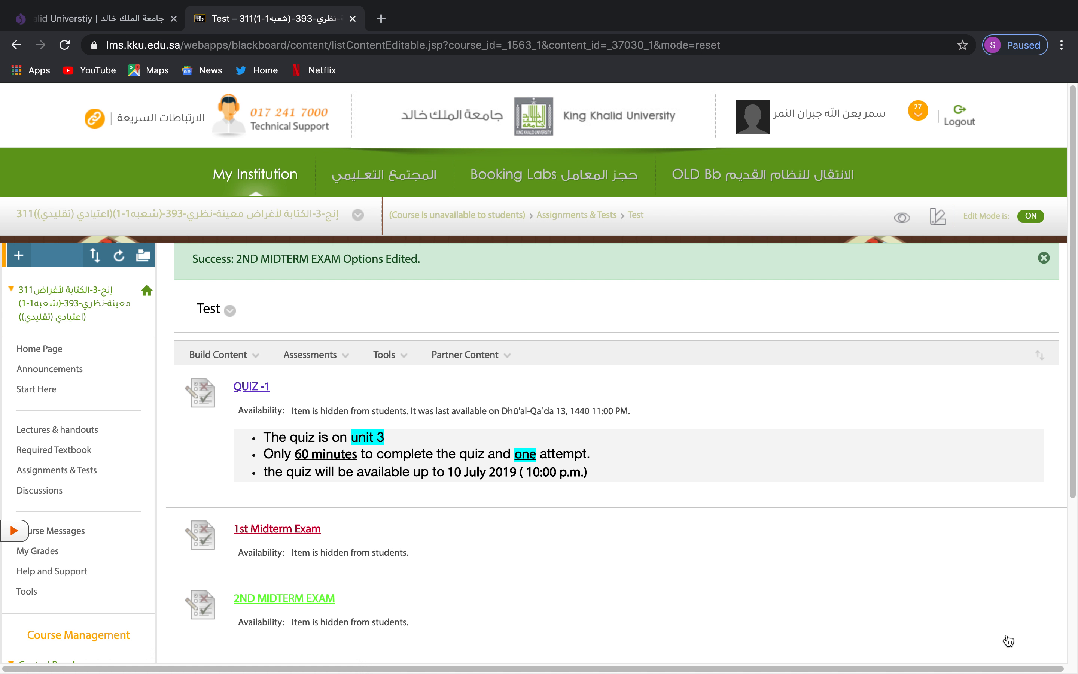
Make 2ND MIDTERM EXAM available to students and enter Student Preview.
click(344, 601)
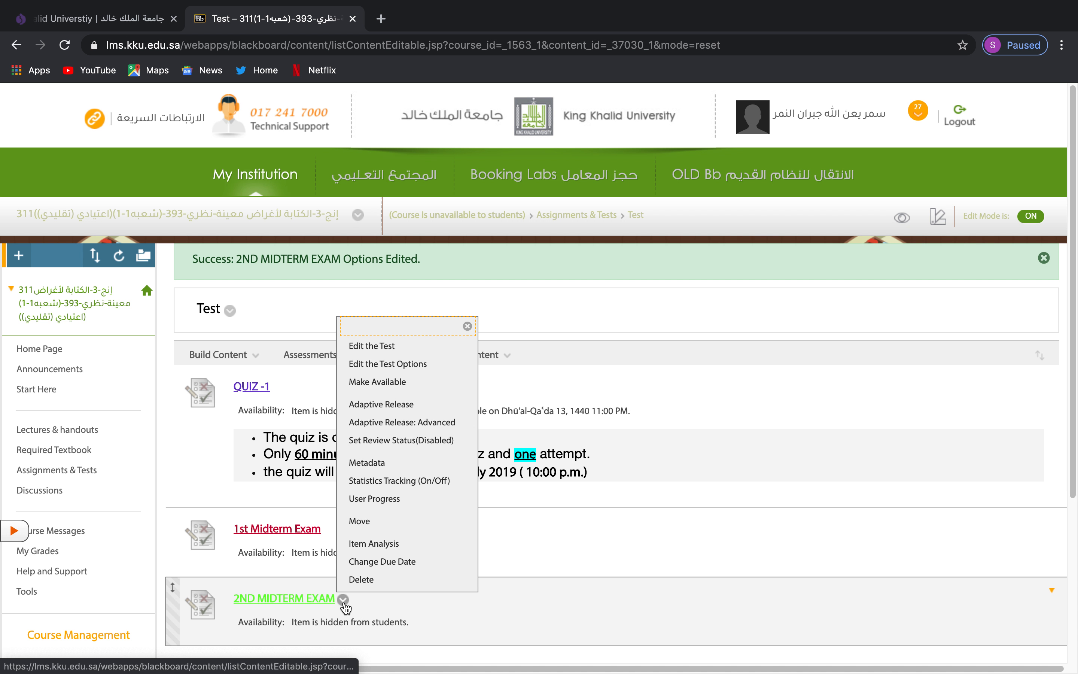
click(394, 389)
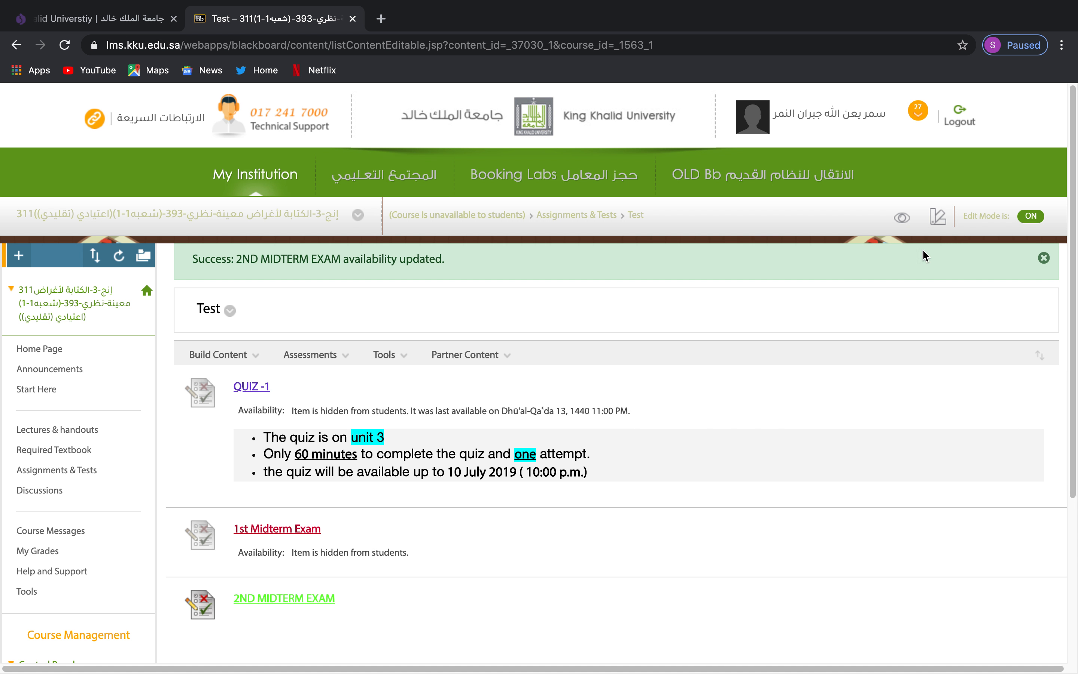
click(905, 223)
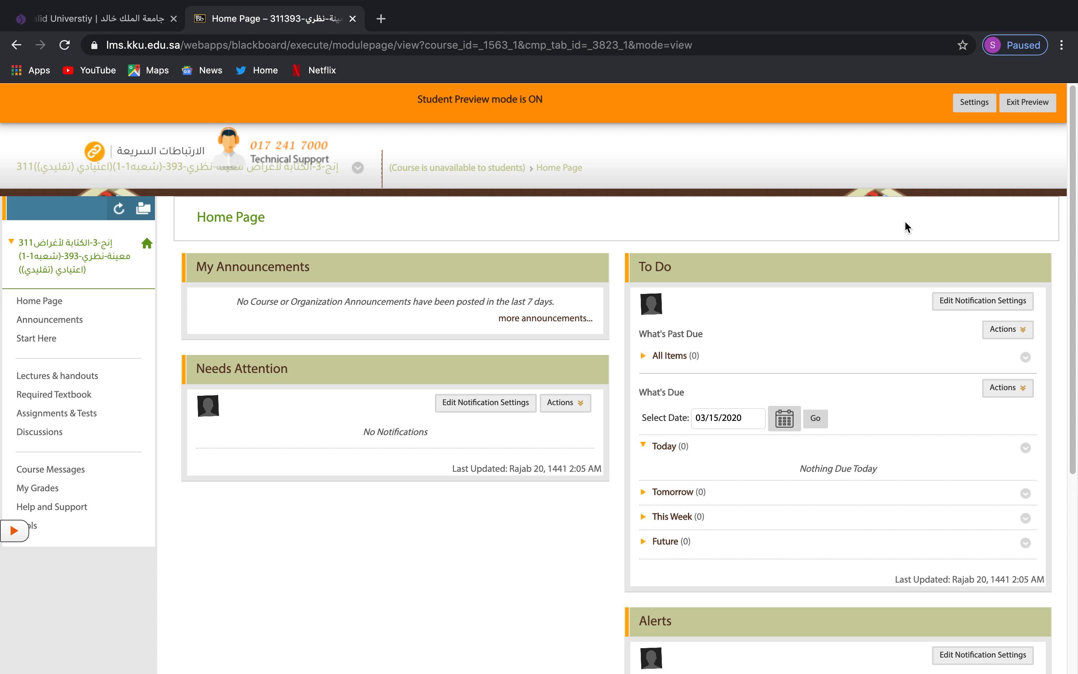
As a student, open 2ND MIDTERM EXAM from the Test folder under Assignments & Tests.
click(84, 414)
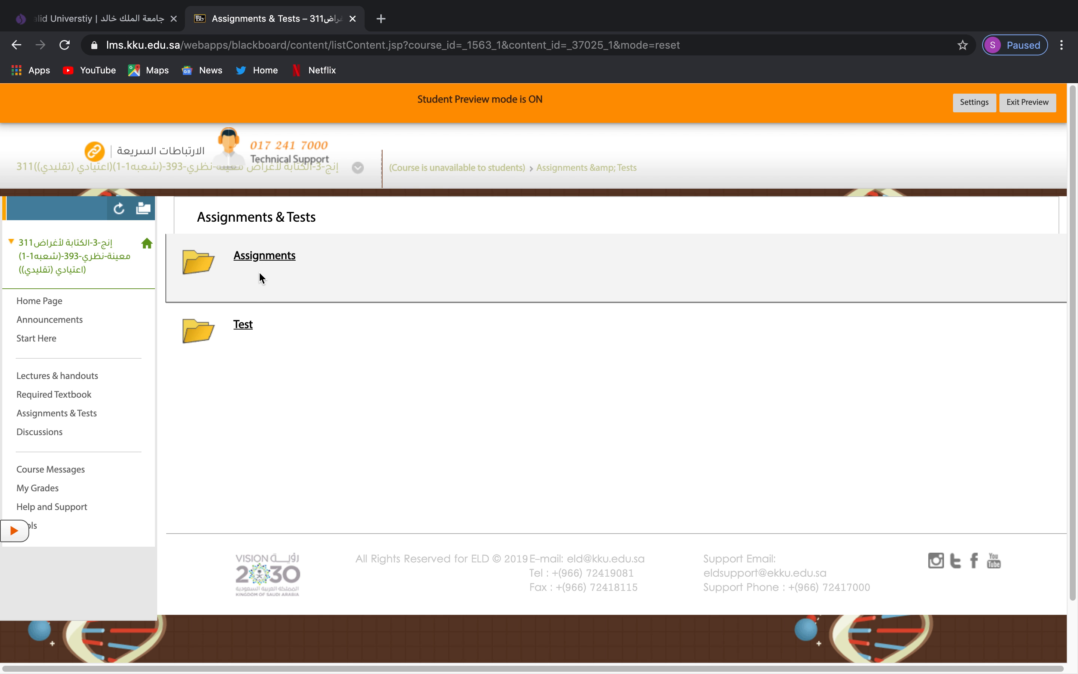
click(244, 330)
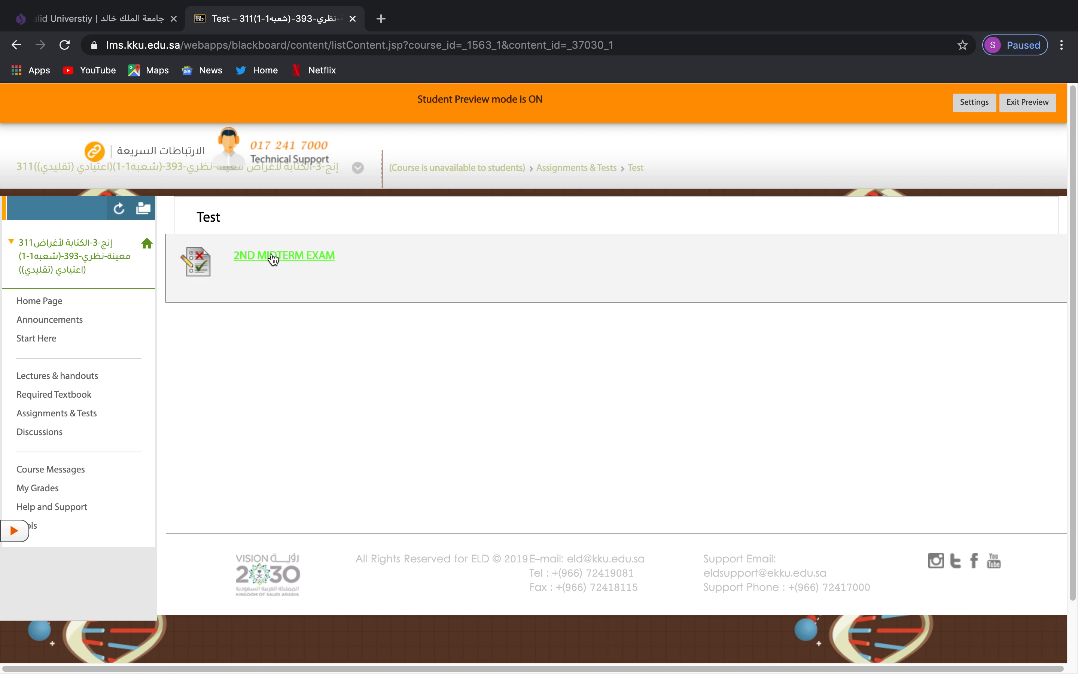
click(272, 258)
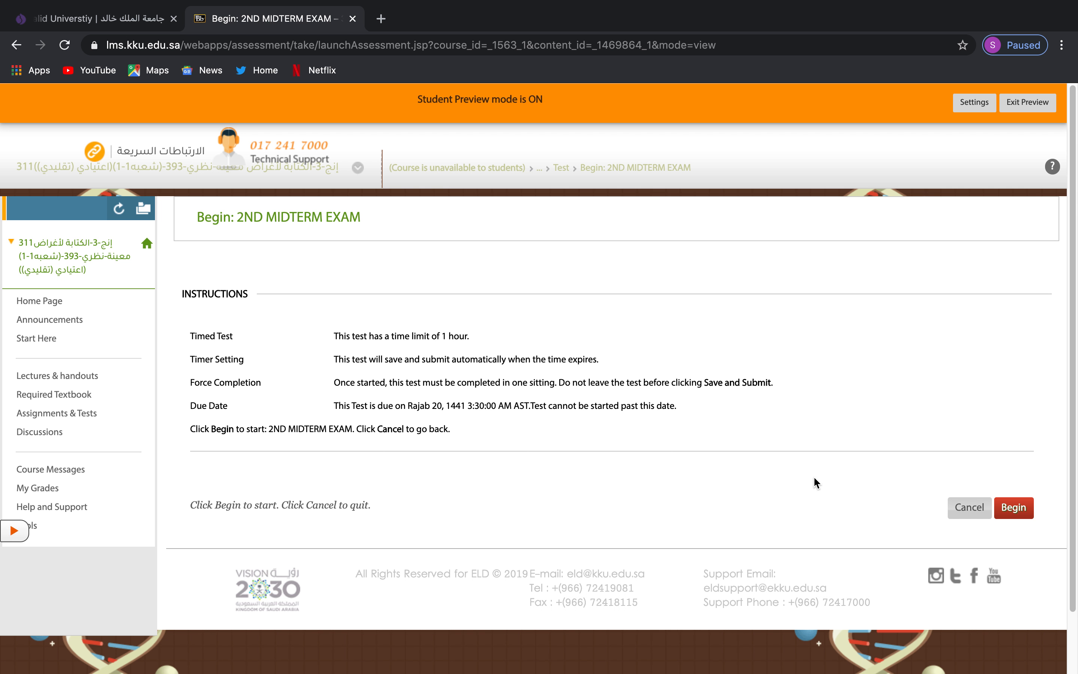
Begin the exam and expand the Question Completion Status for all 20 questions.
click(1010, 511)
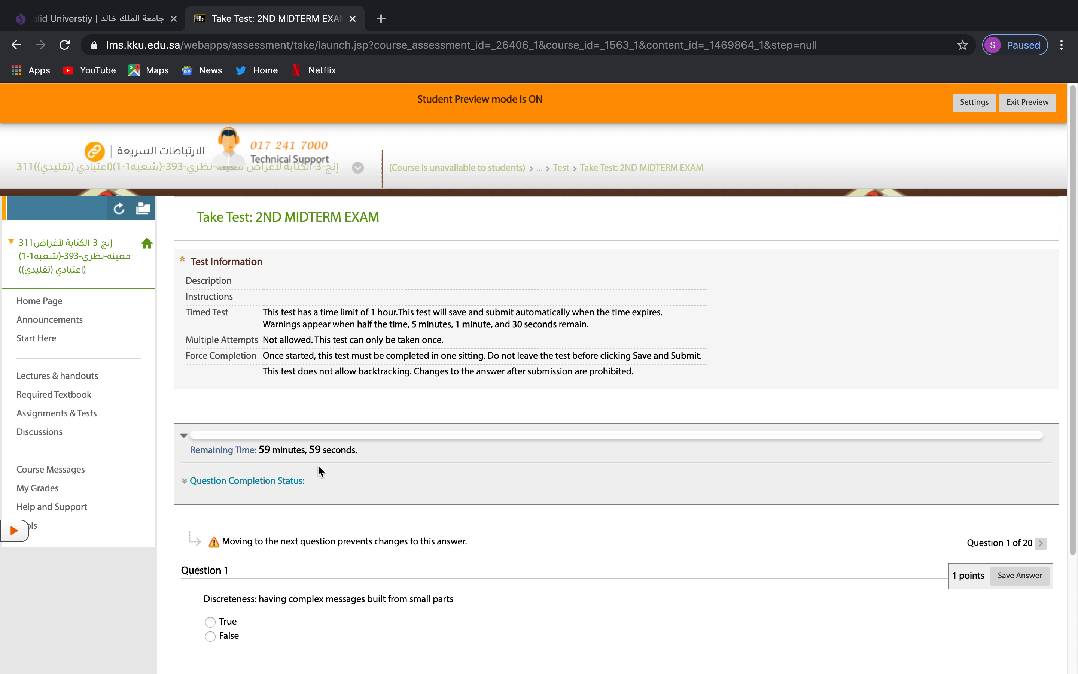
scroll(246, 420, down, 3)
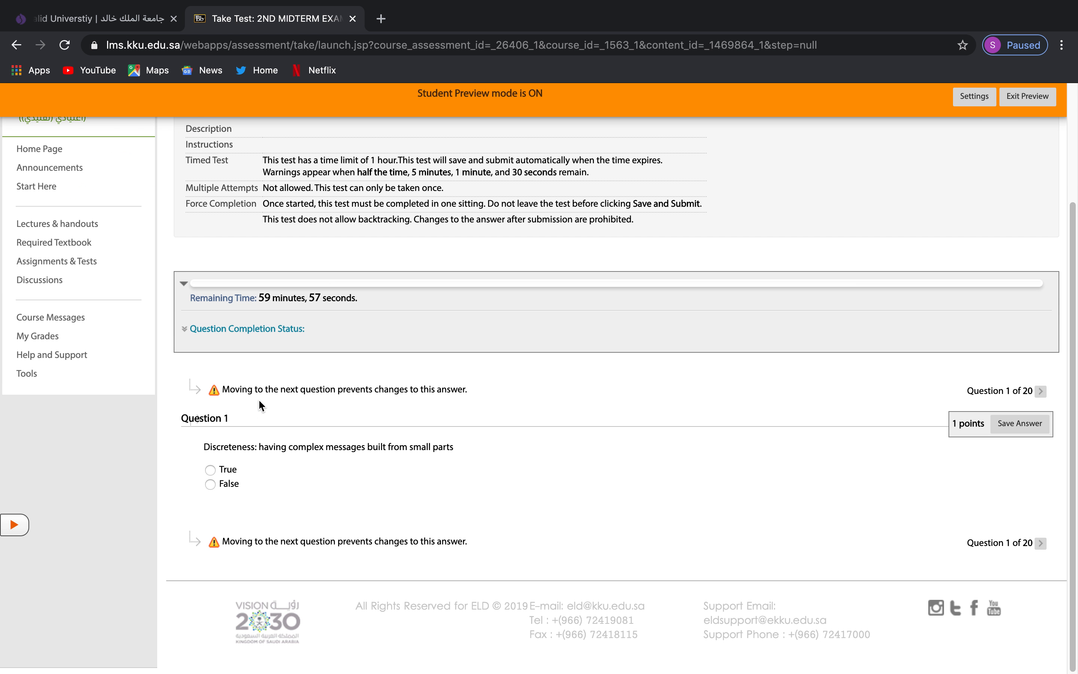
scroll(335, 258, up, 2)
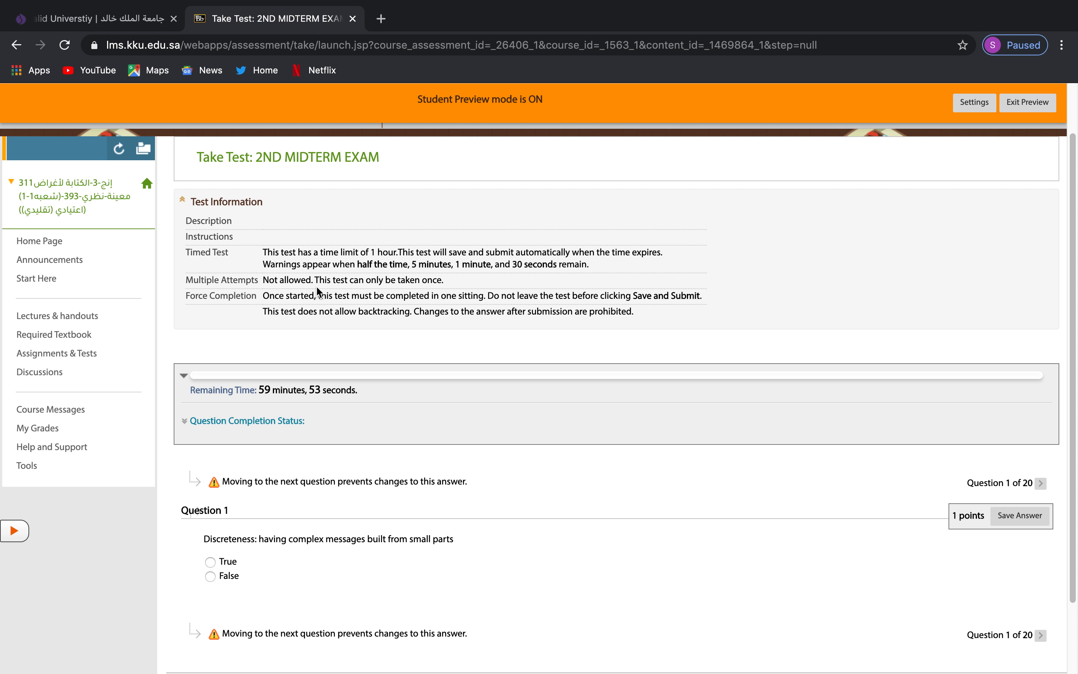
click(279, 421)
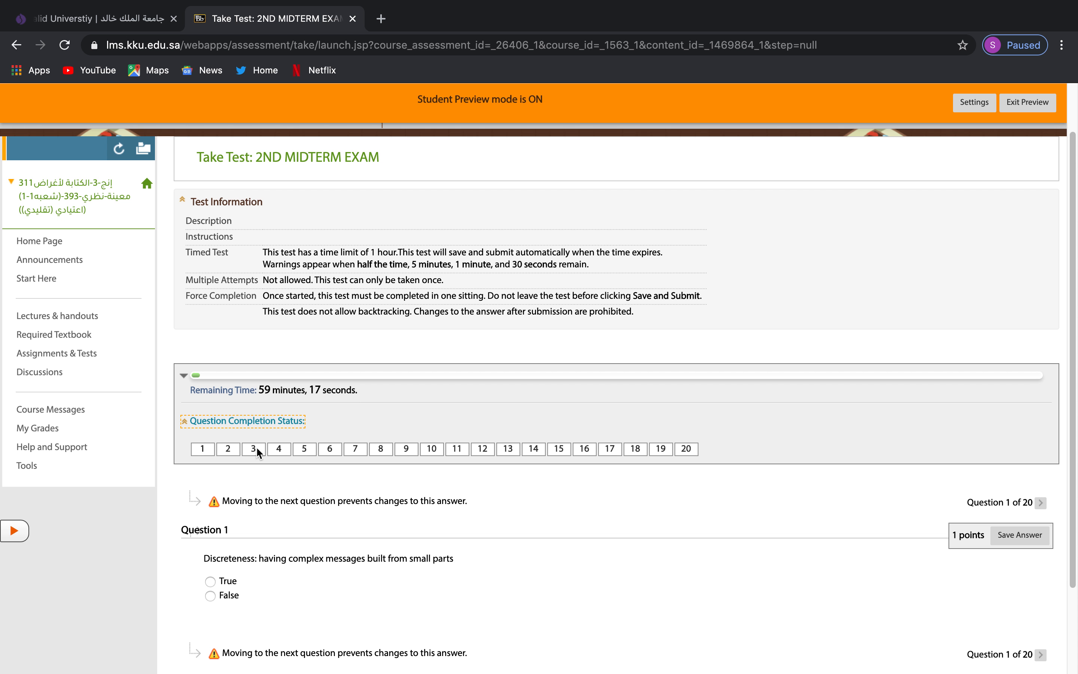
Answer question 1 with True, save it, and advance to question 2.
scroll(829, 522, down, 3)
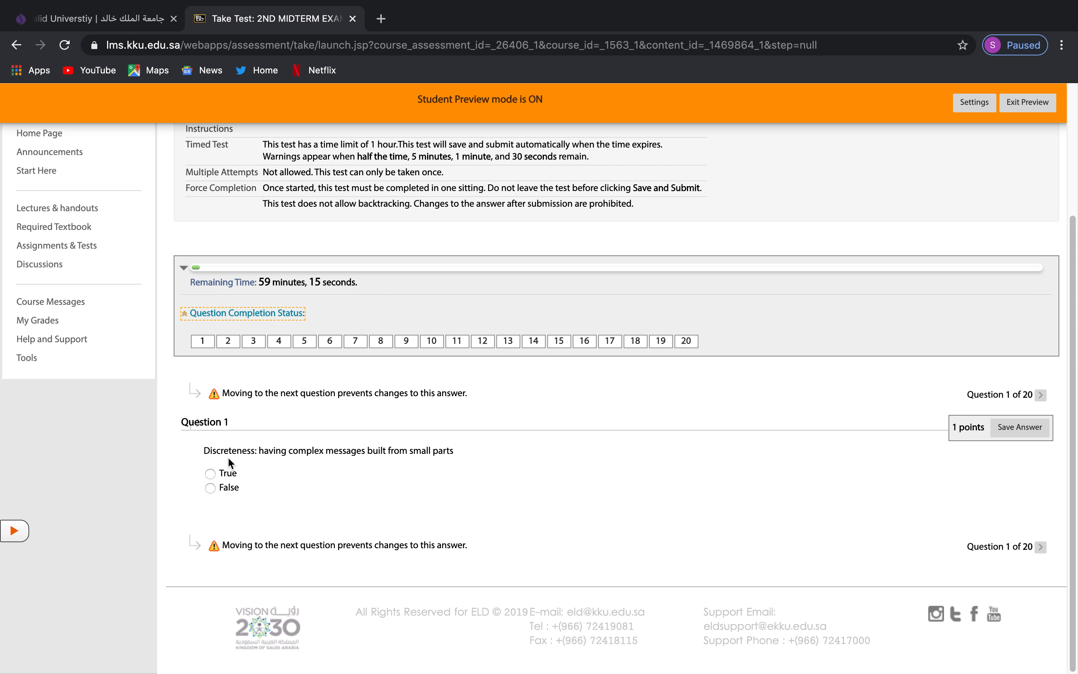
click(221, 474)
click(1021, 427)
click(1041, 396)
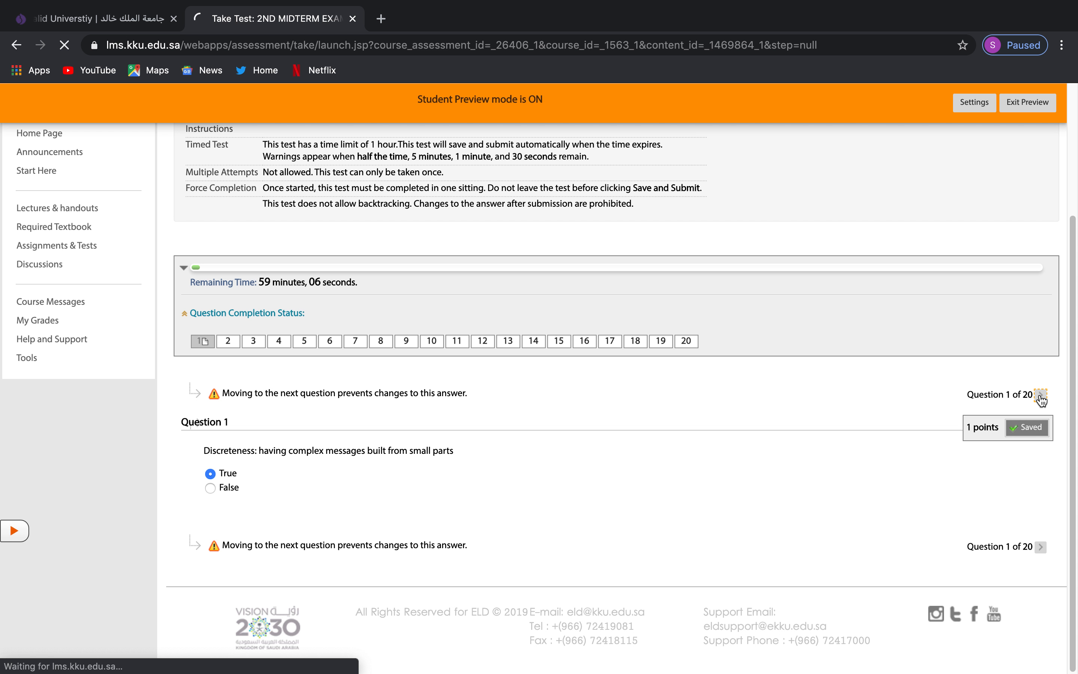
scroll(276, 541, down, 5)
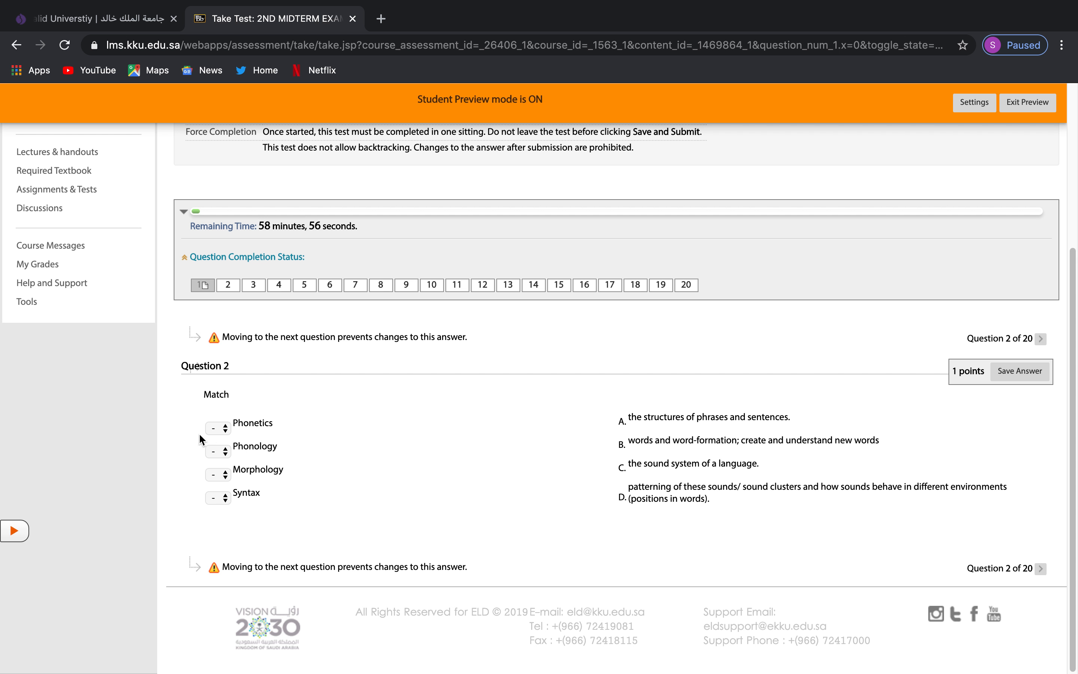
Match Phonetics to B and Phonology to A, then save the partial answer.
click(218, 428)
click(219, 453)
click(220, 457)
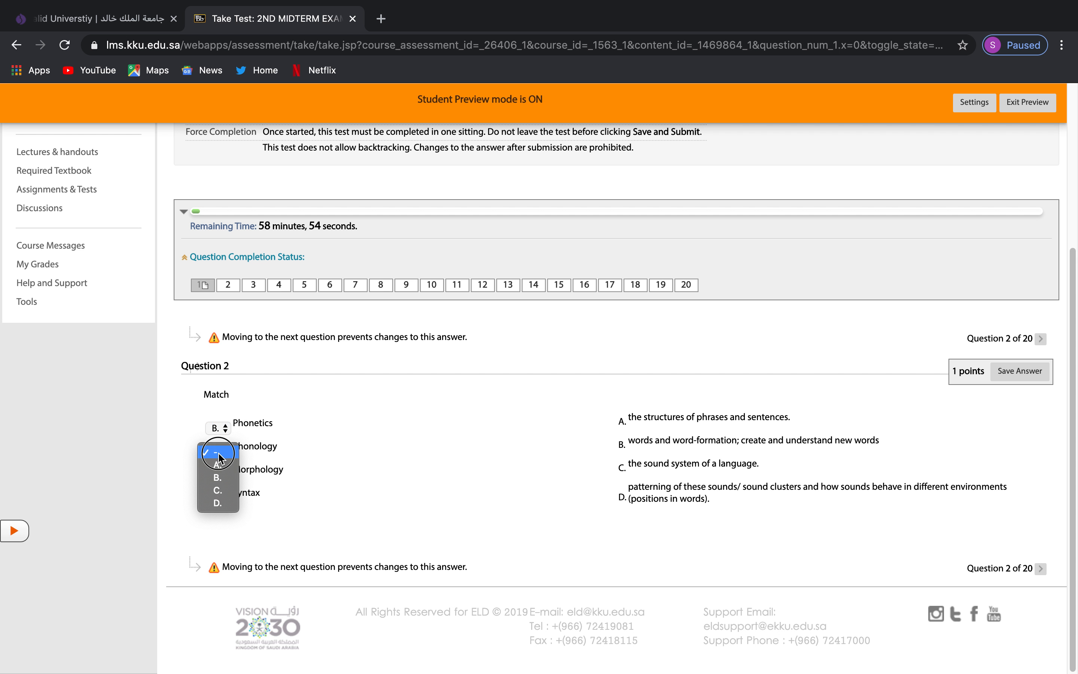
click(218, 464)
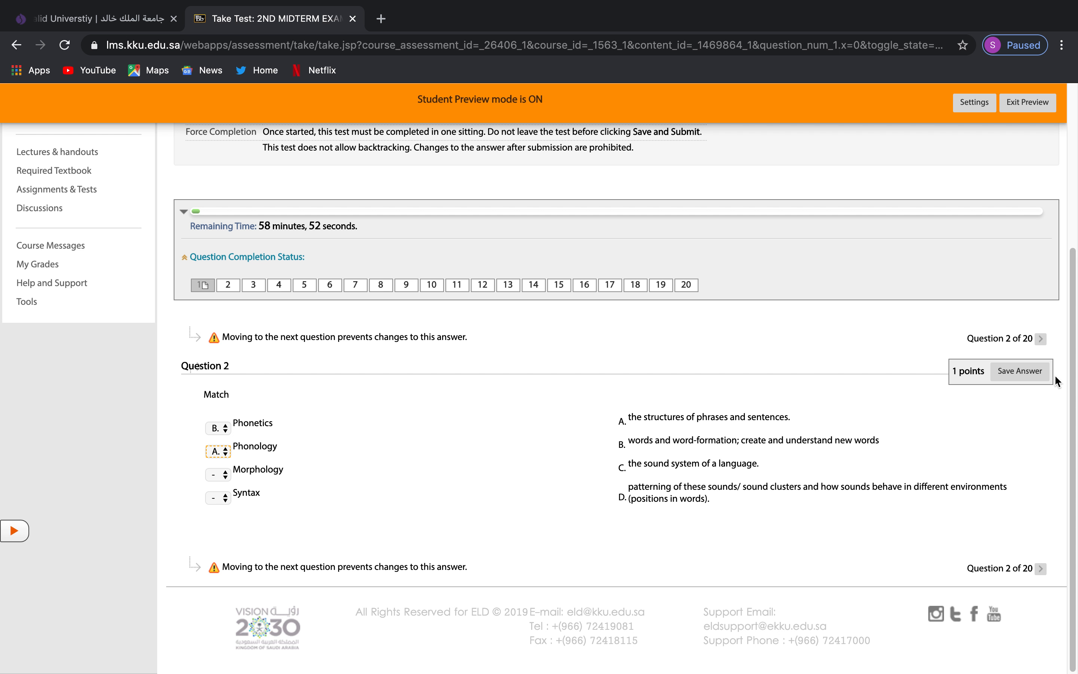
click(1014, 367)
click(664, 129)
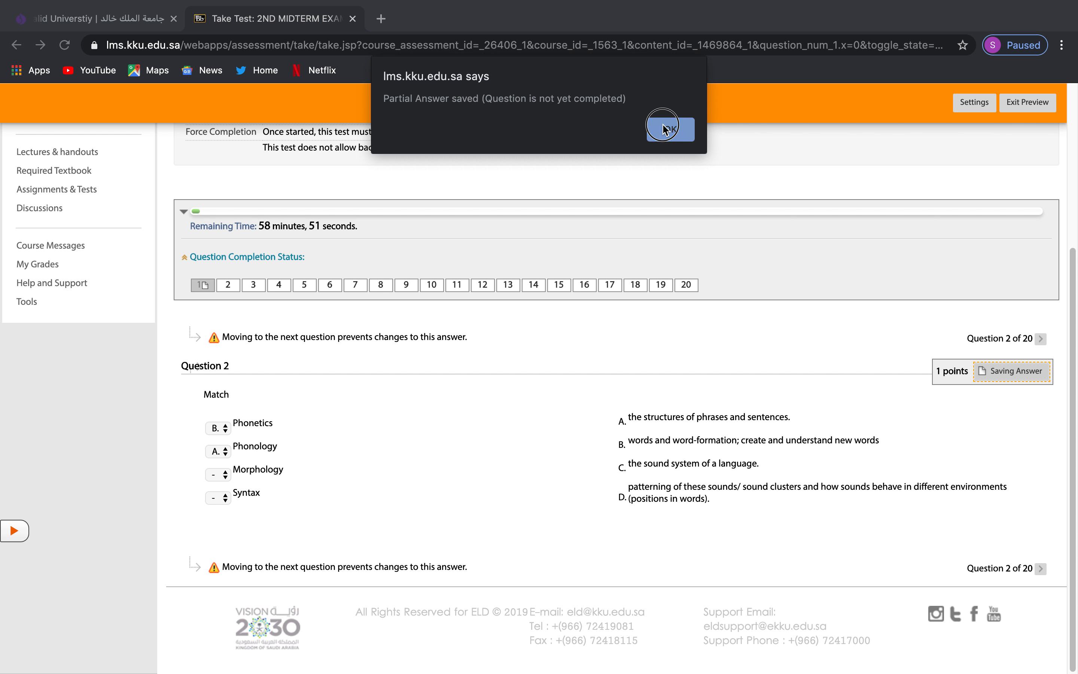
Match Morphology to B and Syntax to C, save the answer, and advance to question 3.
click(219, 474)
click(224, 523)
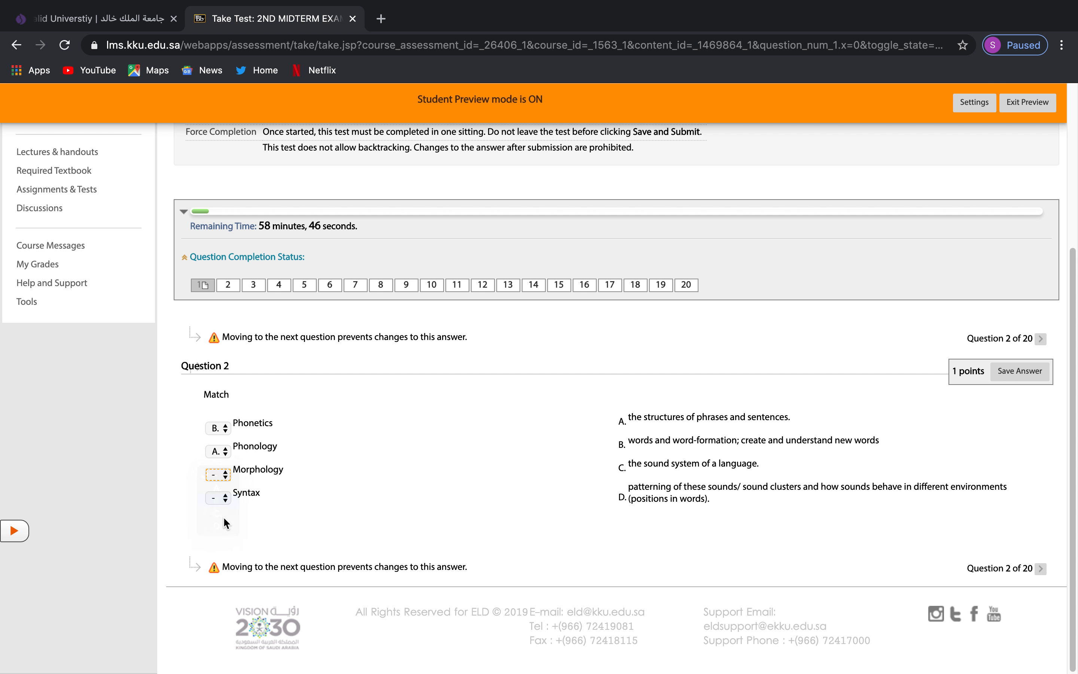
click(223, 492)
click(229, 527)
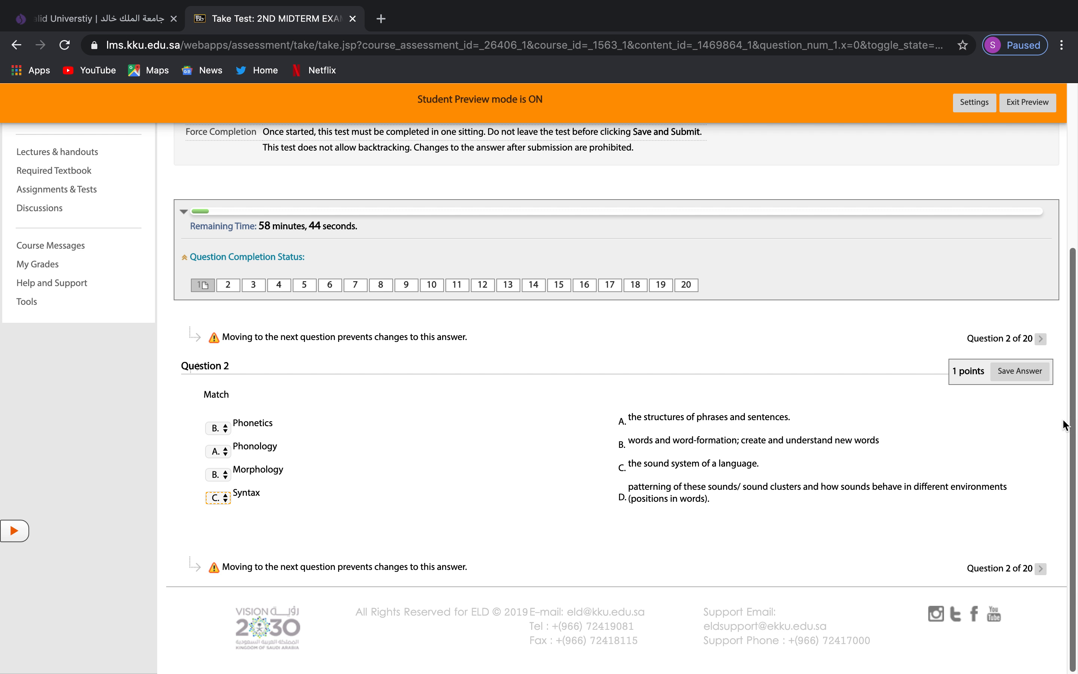
click(1025, 372)
click(1042, 340)
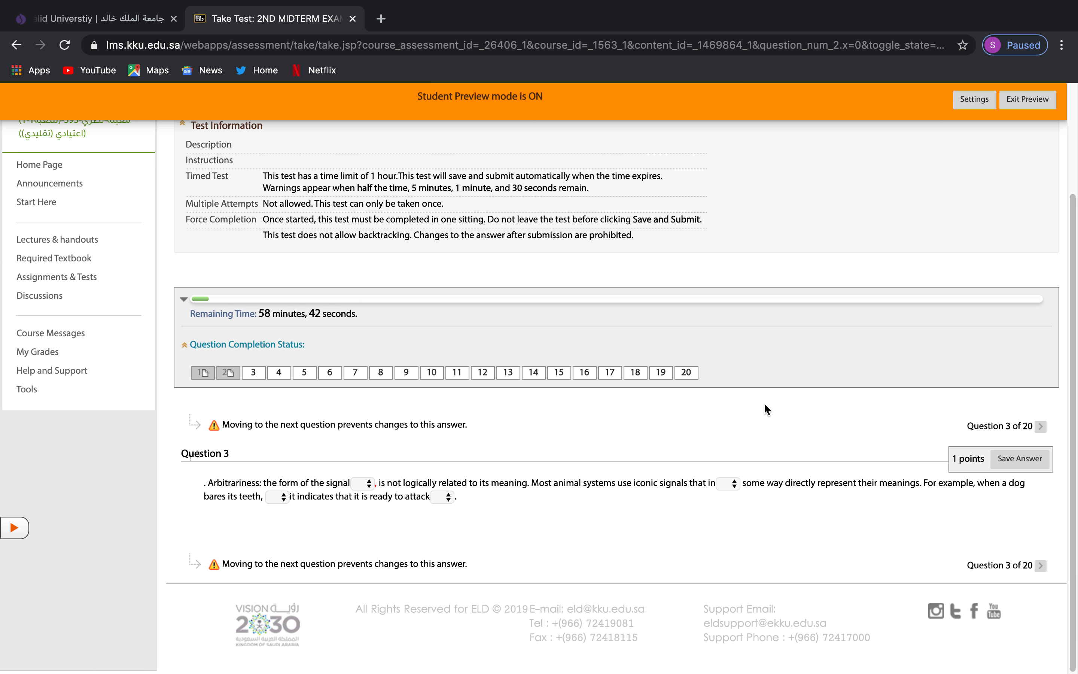
Exit Student Preview and confirm leaving it.
scroll(802, 445, up, 5)
click(1020, 103)
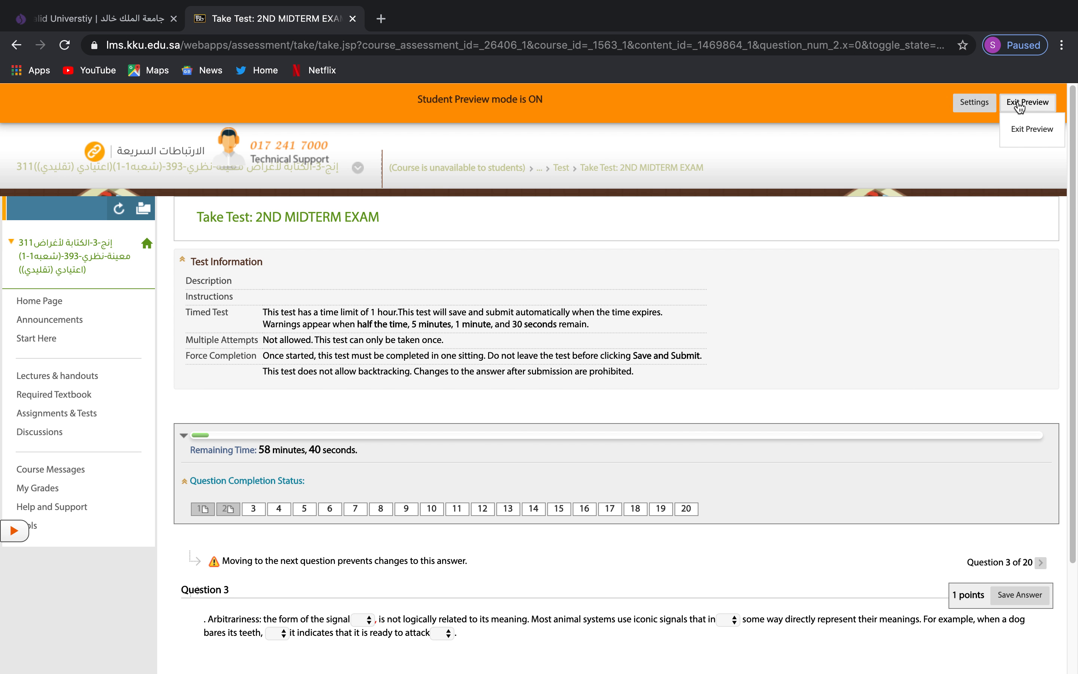
click(1032, 129)
click(668, 510)
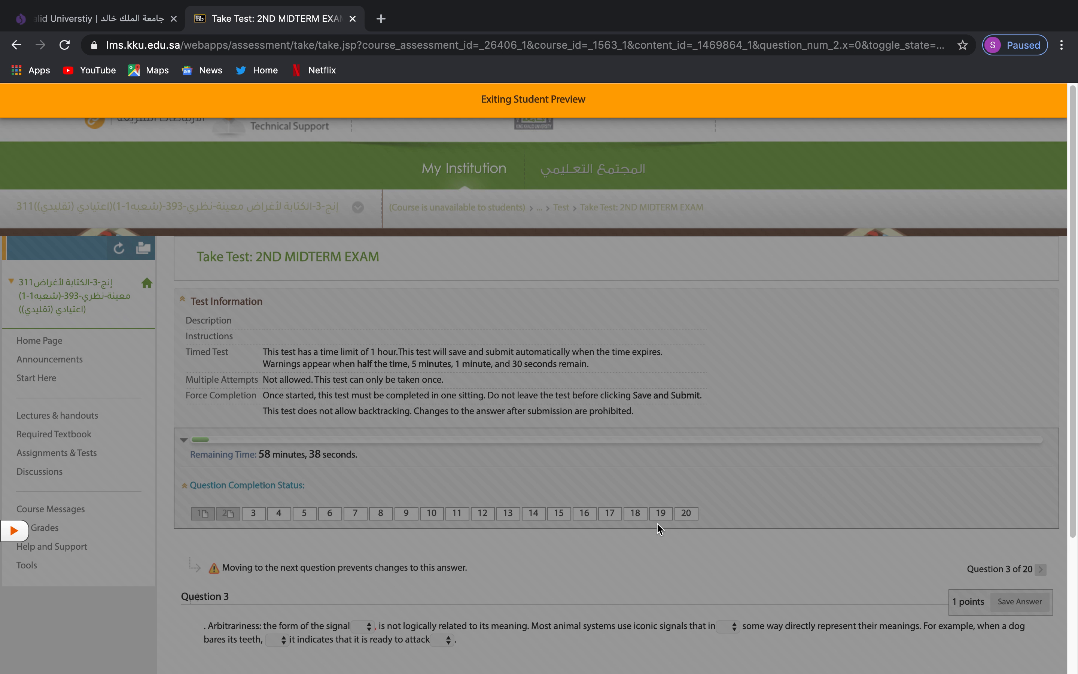